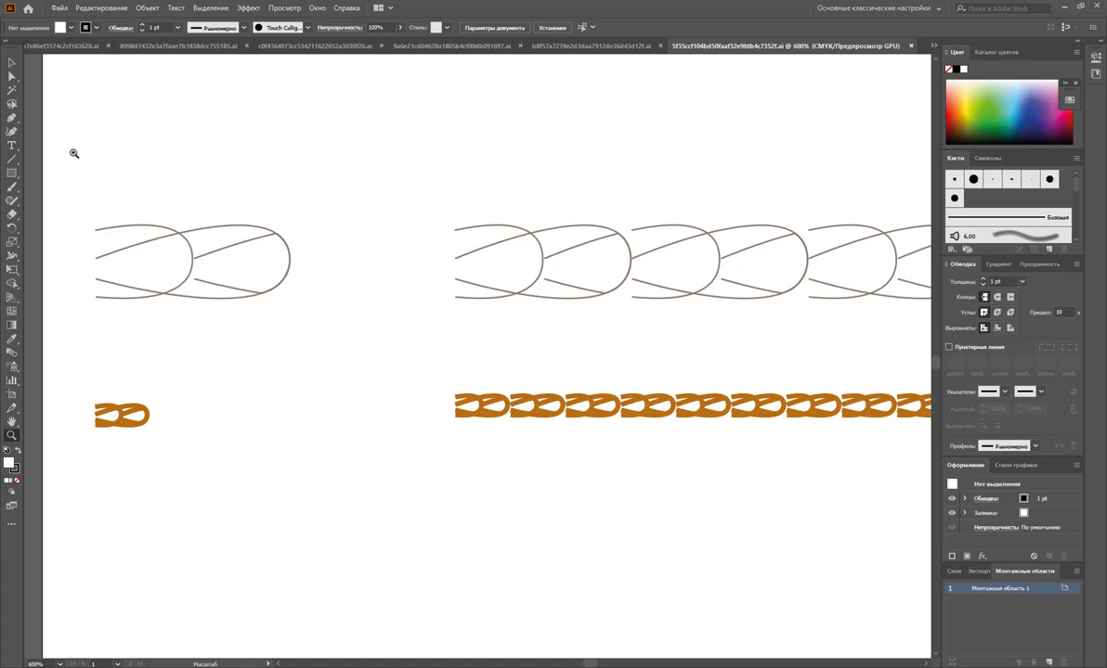
- Magnify the join between the rope links, show rulers, and pull a vertical guide to the rope's left end
{"action": "left_click", "coordinate": [137, 248]}
{"action": "left_click", "coordinate": [422, 376]}
{"action": "left_click", "coordinate": [497, 383]}
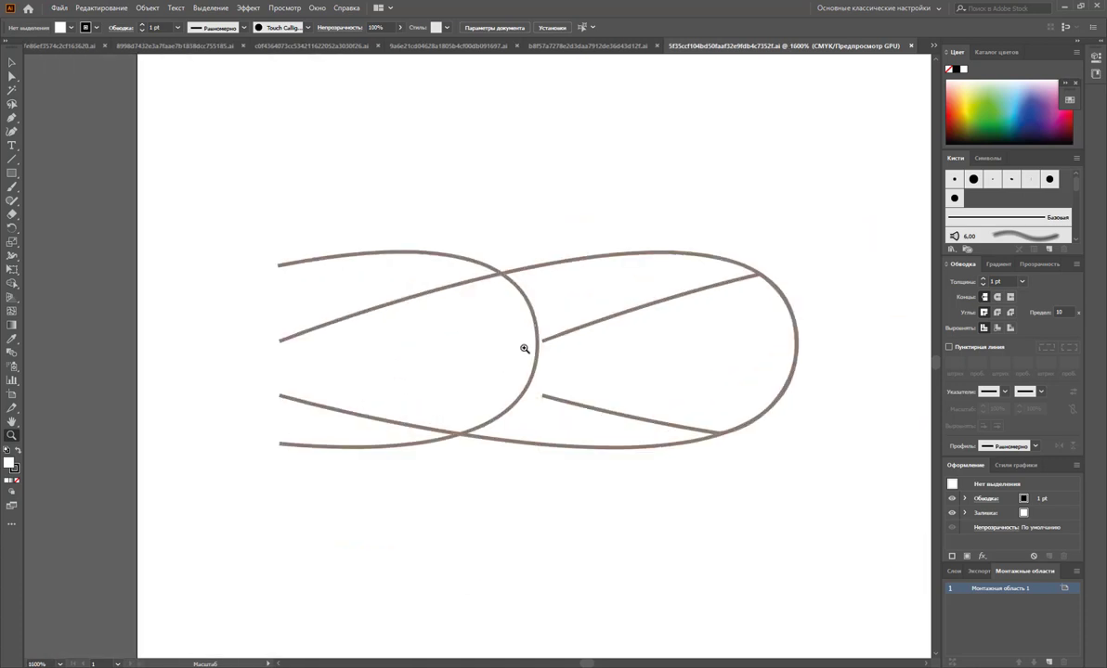
{"action": "left_click", "coordinate": [511, 357]}
{"action": "key", "text": "ctrl+t"}
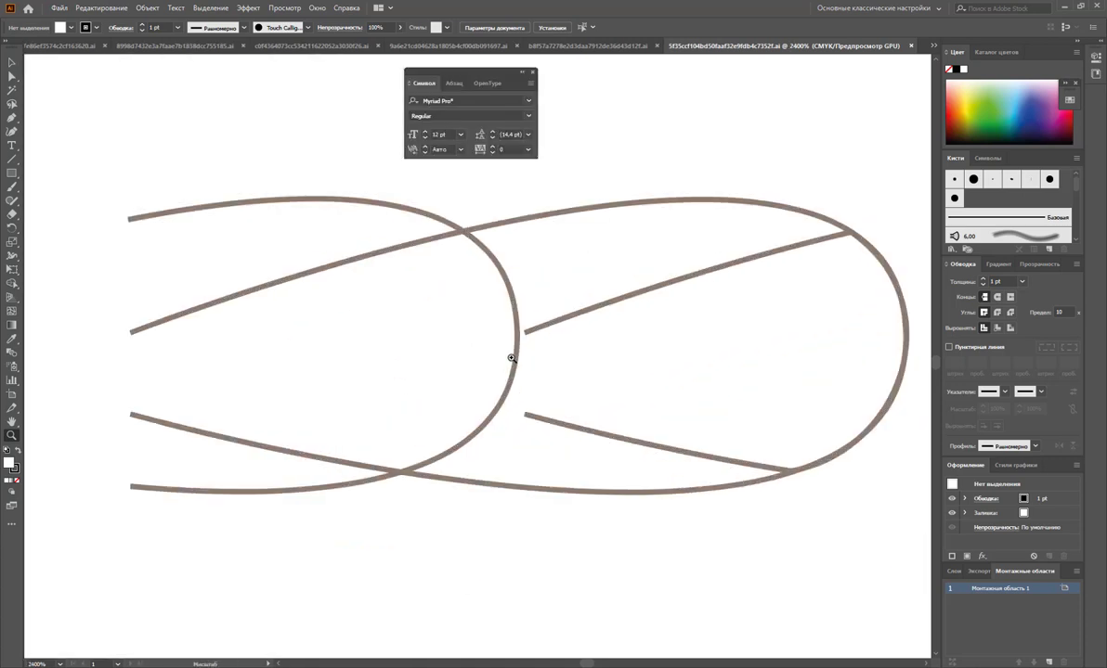
{"action": "key", "text": "ctrl+r"}
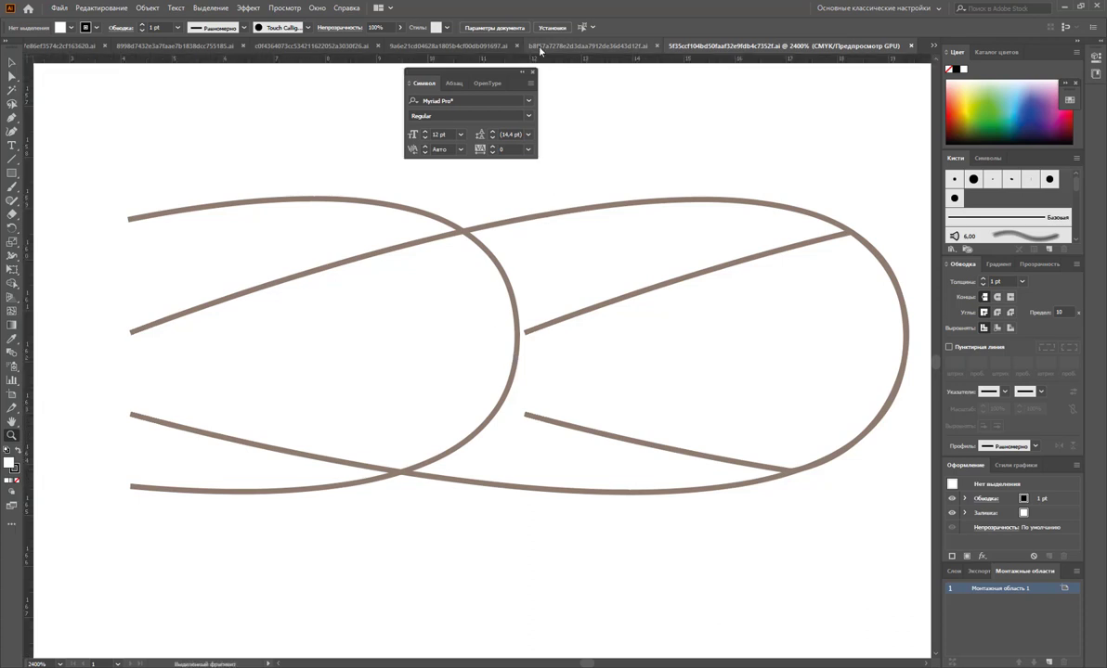
{"action": "left_click", "coordinate": [534, 72]}
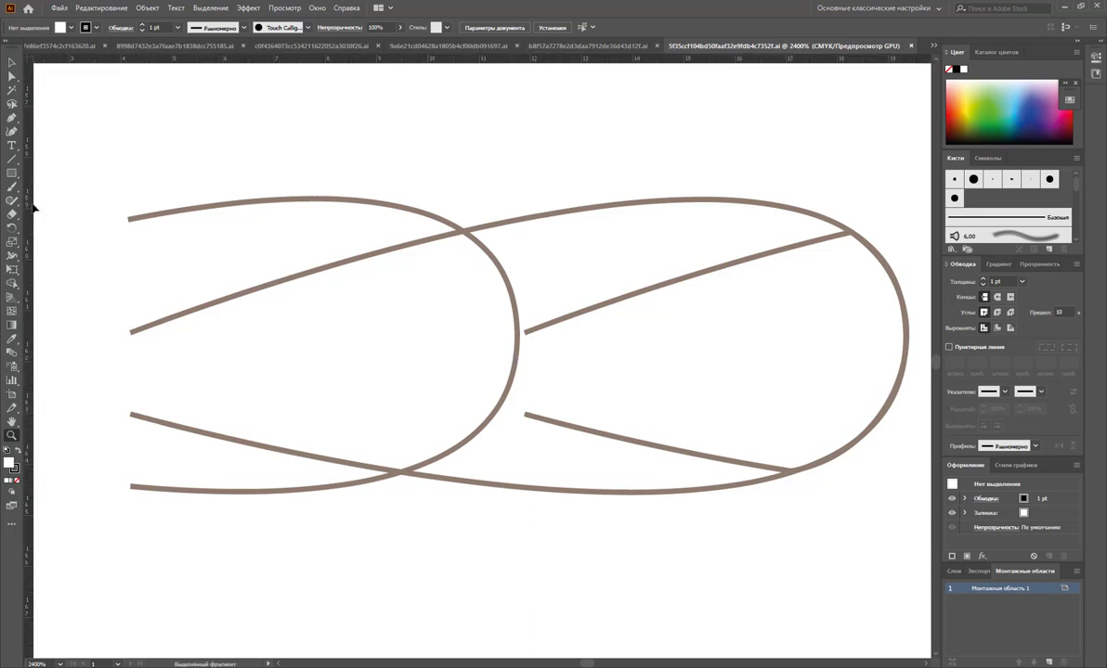
{"action": "left_click_drag", "start_coordinate": [30, 193], "coordinate": [129, 209]}
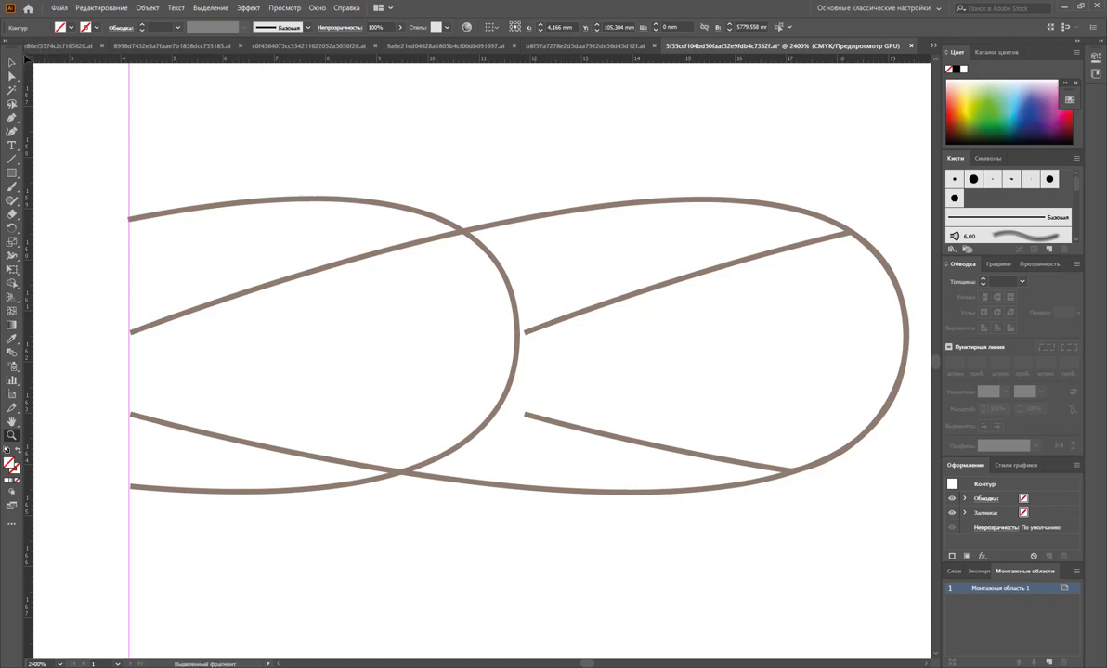
- Delete the vertical guide and zoom out to see both rope tiles
{"action": "left_click", "coordinate": [12, 62]}
{"action": "key", "text": "Delete"}
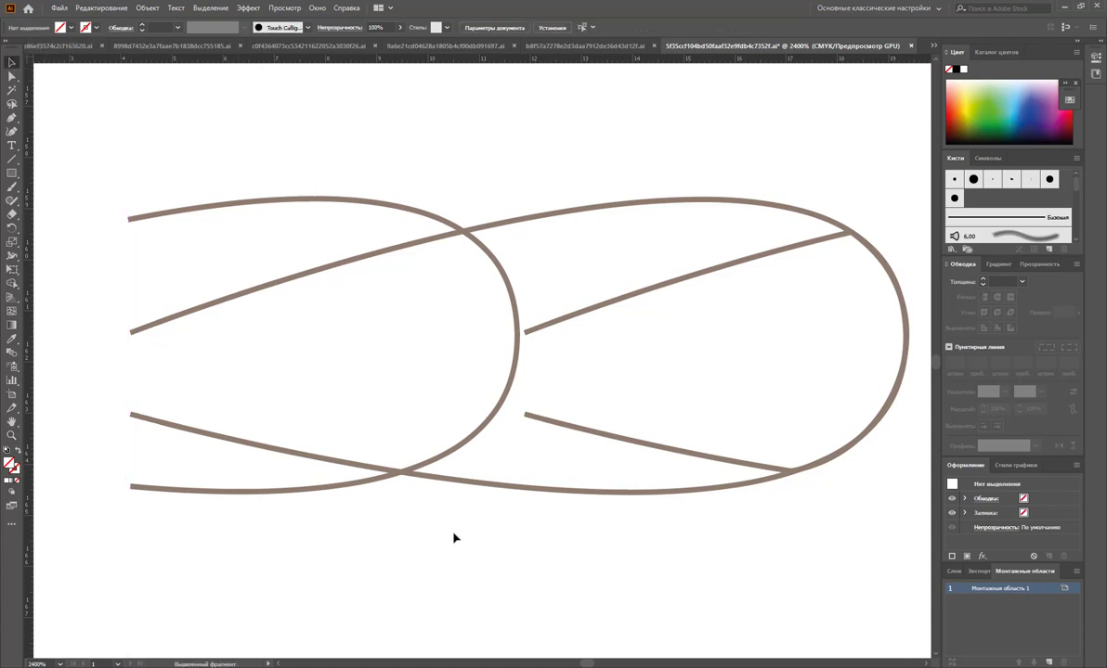
{"action": "key", "text": "z"}
{"action": "left_click", "coordinate": [460, 381], "text": "alt"}
{"action": "left_click", "coordinate": [517, 333], "text": "alt"}
{"action": "left_click", "coordinate": [478, 364], "text": "alt"}
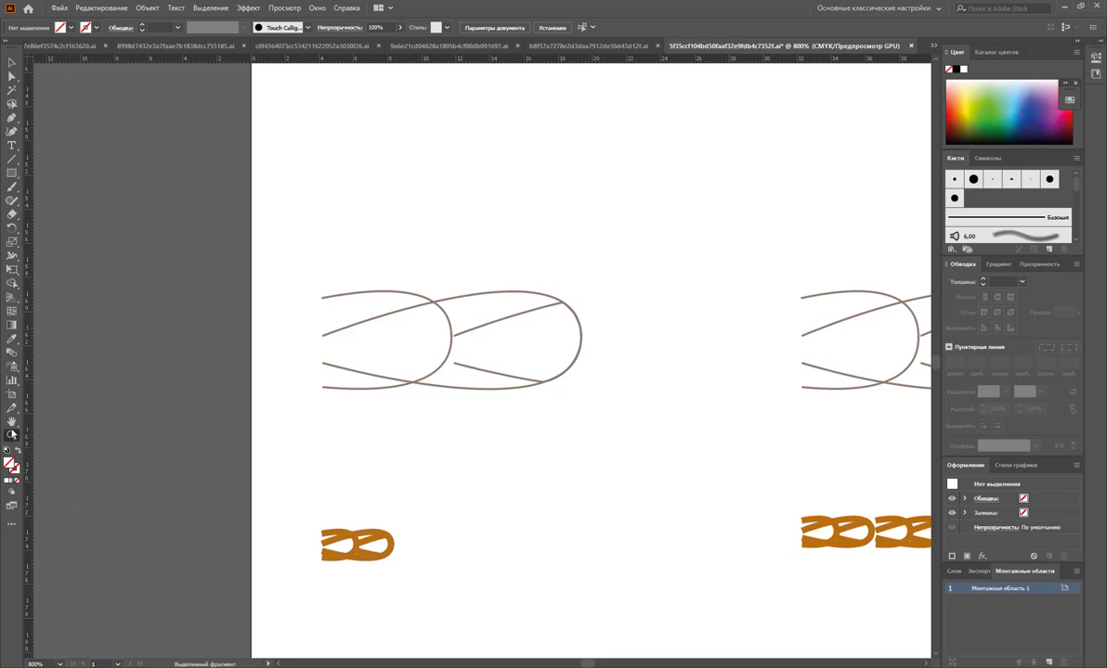
- Zoom out to see more of the page around the artboard
{"action": "left_click", "coordinate": [12, 395]}
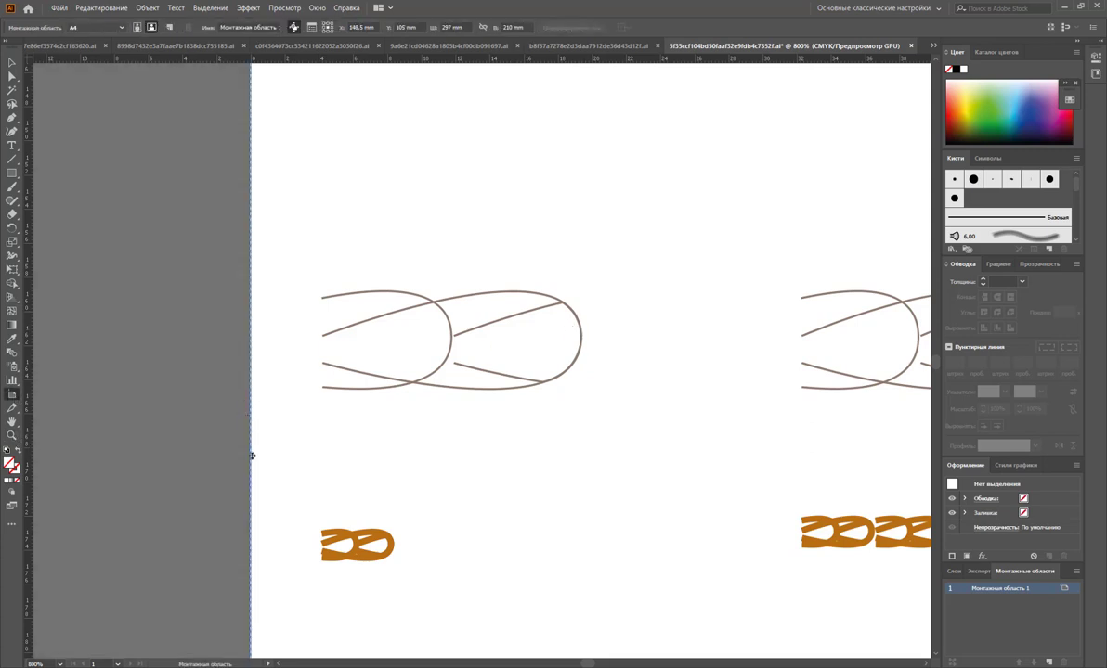
{"action": "scroll", "coordinate": [251, 455], "scroll_direction": "down", "scroll_amount": 2}
{"action": "key", "text": "z"}
{"action": "left_click", "coordinate": [449, 439], "text": "alt"}
{"action": "left_click", "coordinate": [561, 383], "text": "alt"}
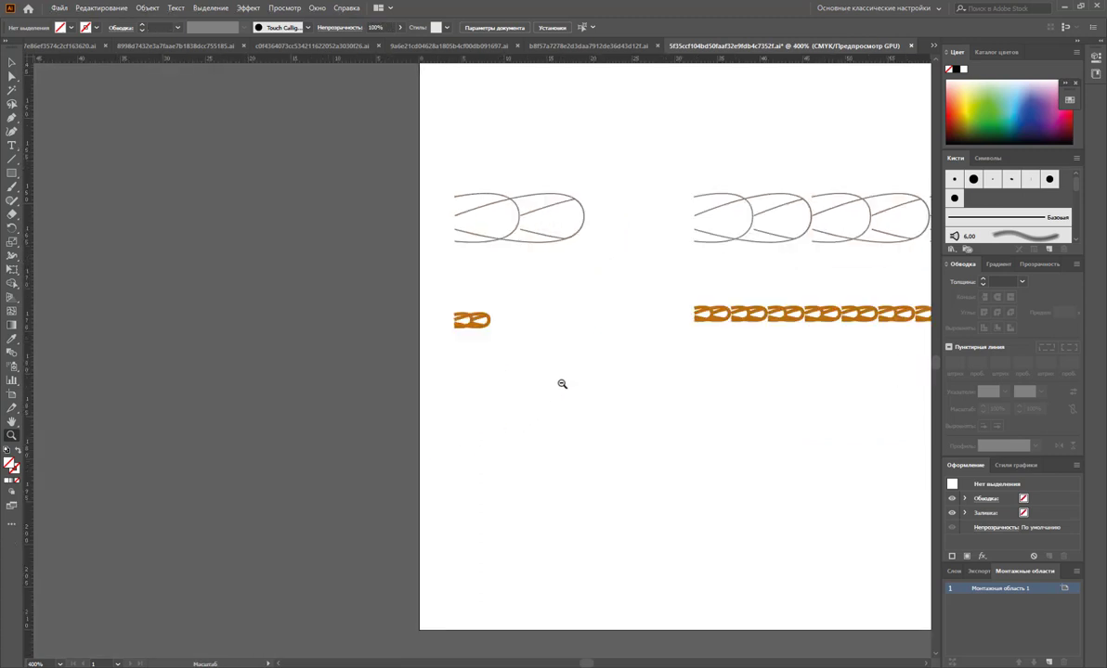
{"action": "scroll", "coordinate": [519, 341], "scroll_direction": "up", "scroll_amount": 2}
- Extend the artboard's left edge outward until it is 322.72 mm wide
{"action": "left_click", "coordinate": [20, 394]}
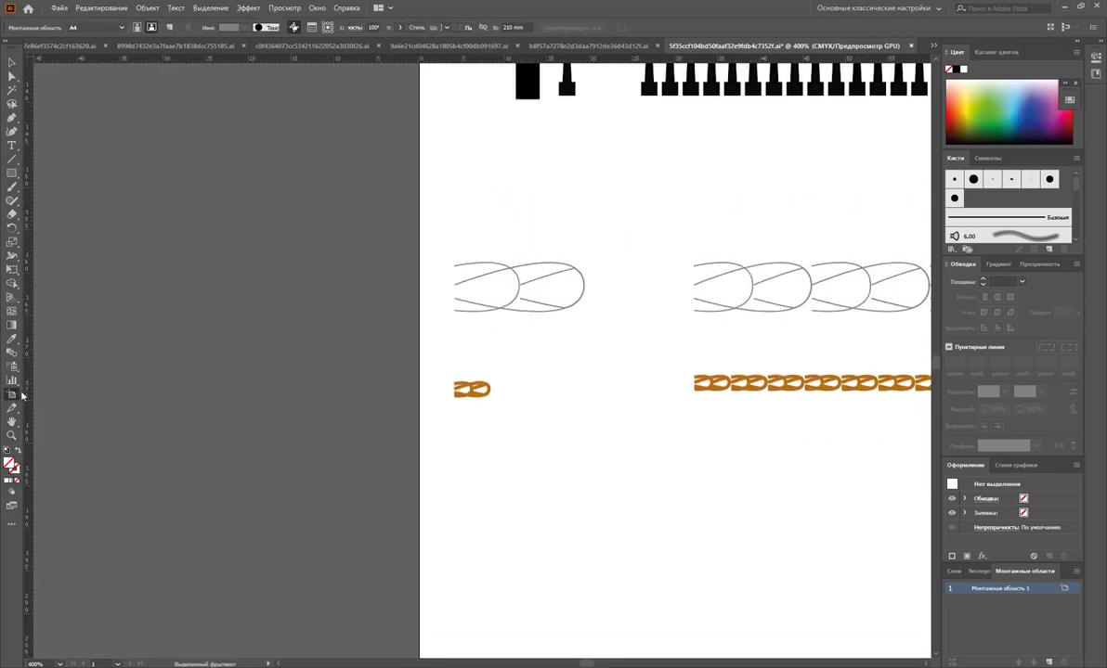
{"action": "scroll", "coordinate": [430, 338], "scroll_direction": "up", "scroll_amount": 2}
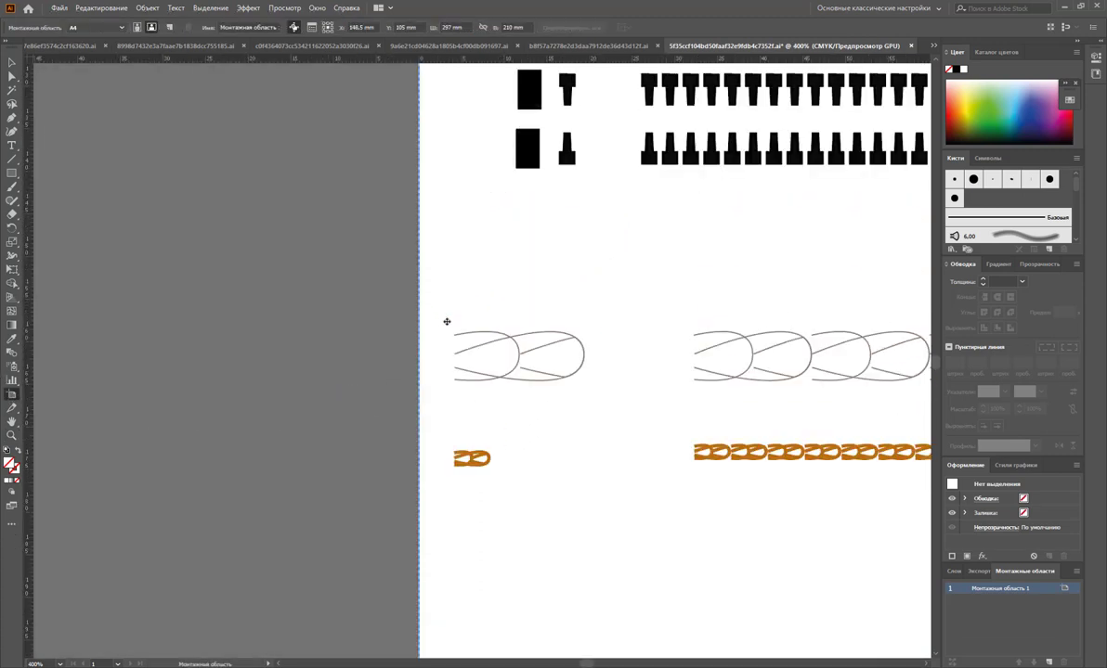
{"action": "key", "text": "z"}
{"action": "left_click", "coordinate": [605, 390], "text": "alt"}
{"action": "left_click", "coordinate": [585, 356], "text": "alt"}
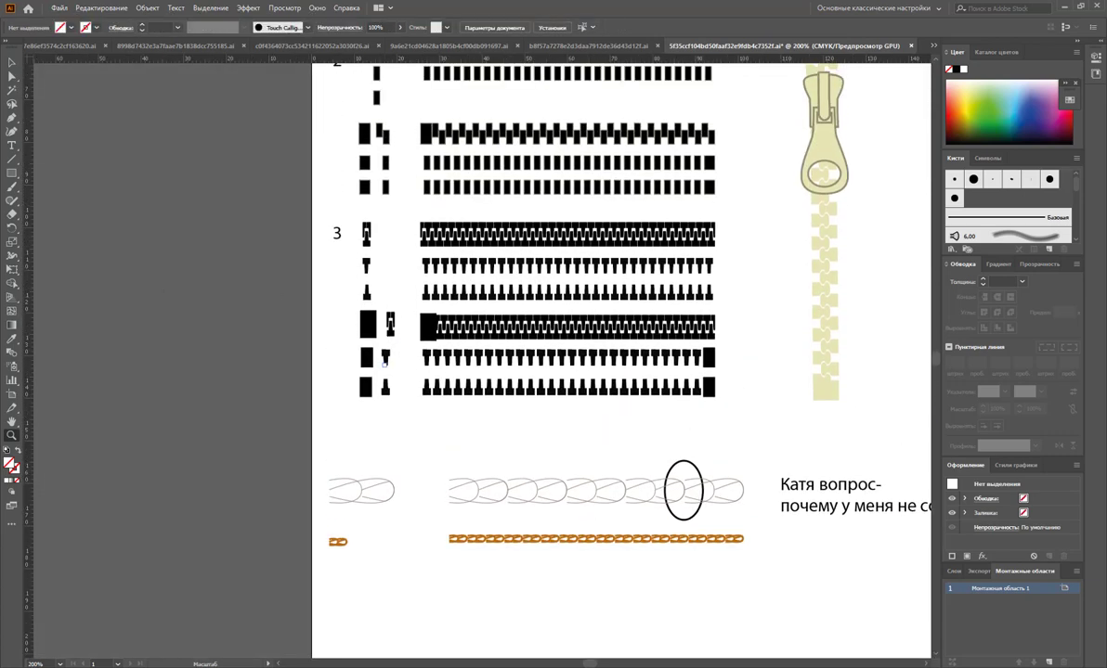
{"action": "left_click", "coordinate": [12, 394]}
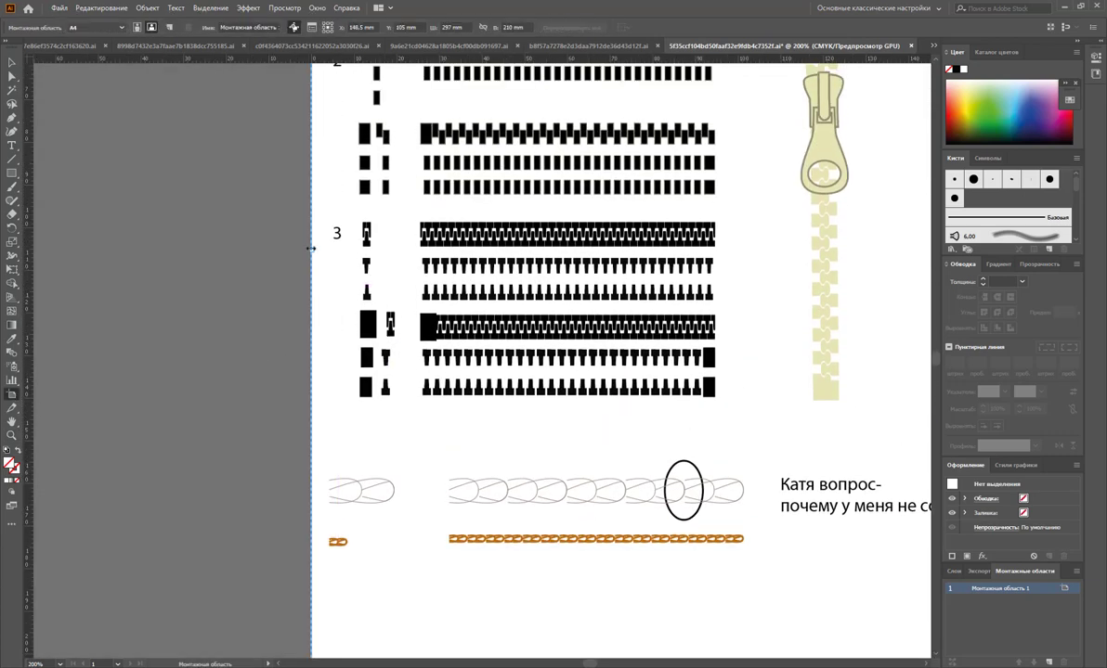
{"action": "left_click_drag", "start_coordinate": [311, 249], "coordinate": [202, 248]}
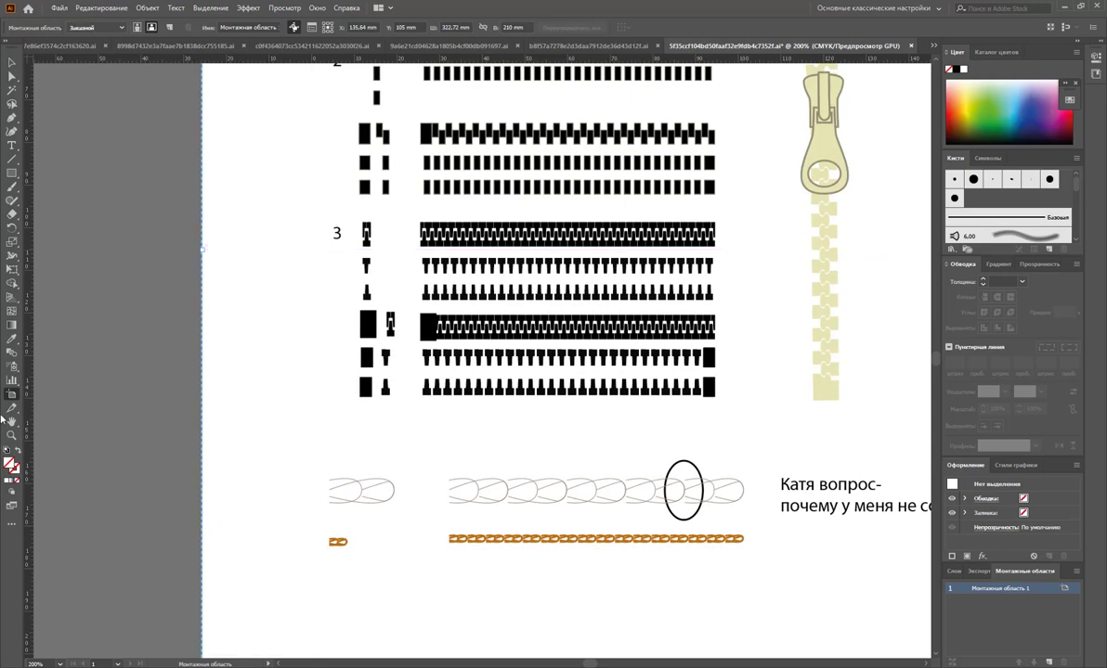
- Zoom back in on the left rope tile and select its grey group to duplicate leftward
{"action": "key", "text": "z"}
{"action": "left_click", "coordinate": [346, 506]}
{"action": "left_click", "coordinate": [425, 420]}
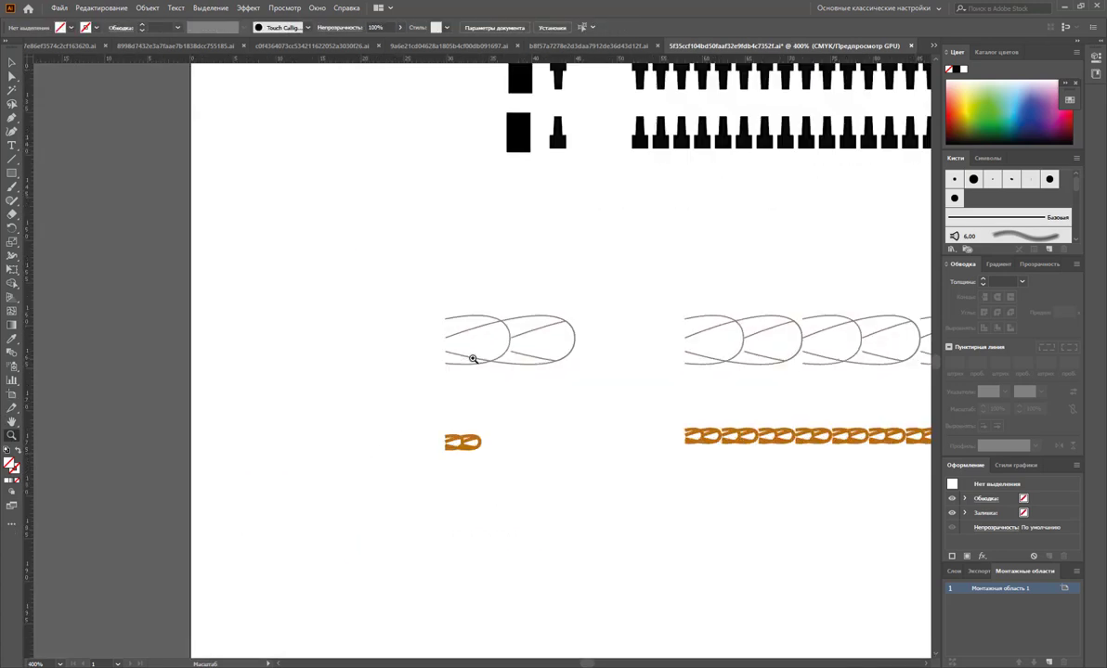
{"action": "left_click", "coordinate": [473, 358]}
{"action": "key", "text": "v"}
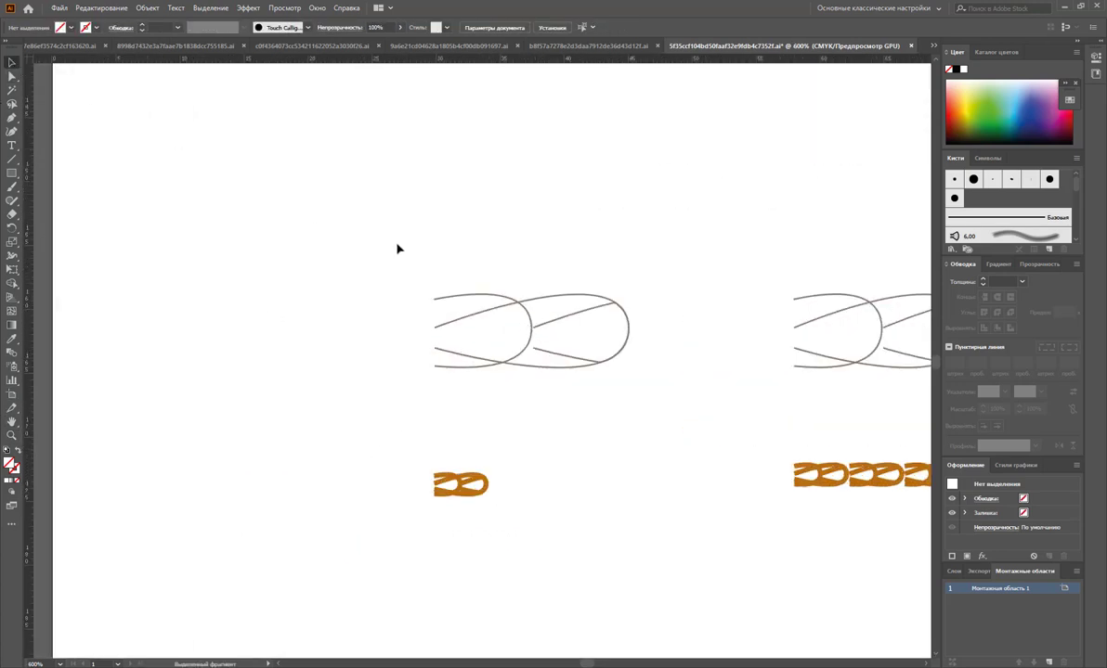
{"action": "left_click_drag", "start_coordinate": [398, 249], "coordinate": [655, 412]}
{"action": "left_click_drag", "start_coordinate": [626, 350], "coordinate": [430, 356]}
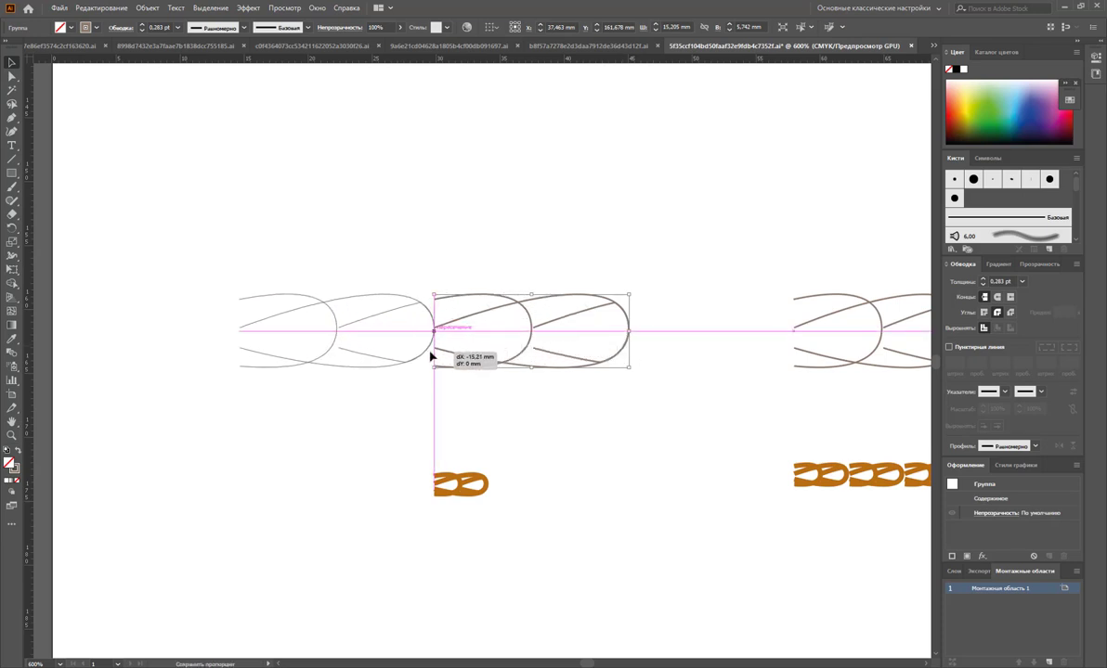
- Drop the rope tile copy snug against the original's left side and zoom in on the seam
{"action": "left_click_drag", "start_coordinate": [431, 356], "coordinate": [430, 354]}
{"action": "left_click", "coordinate": [512, 413]}
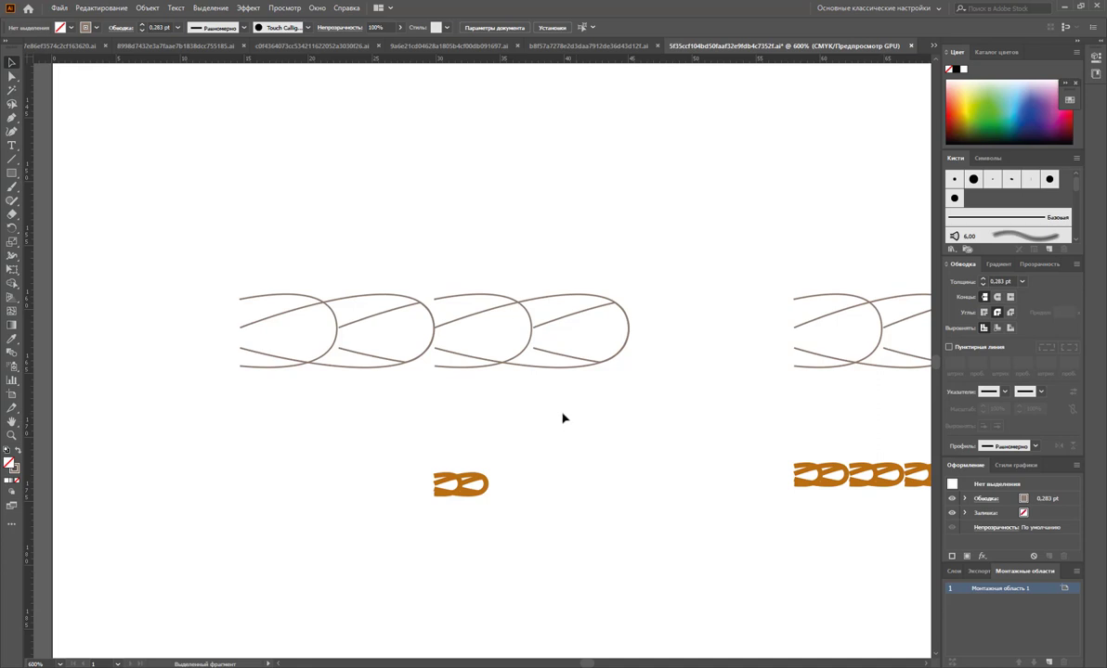
{"action": "left_click", "coordinate": [12, 435]}
{"action": "left_click", "coordinate": [464, 331]}
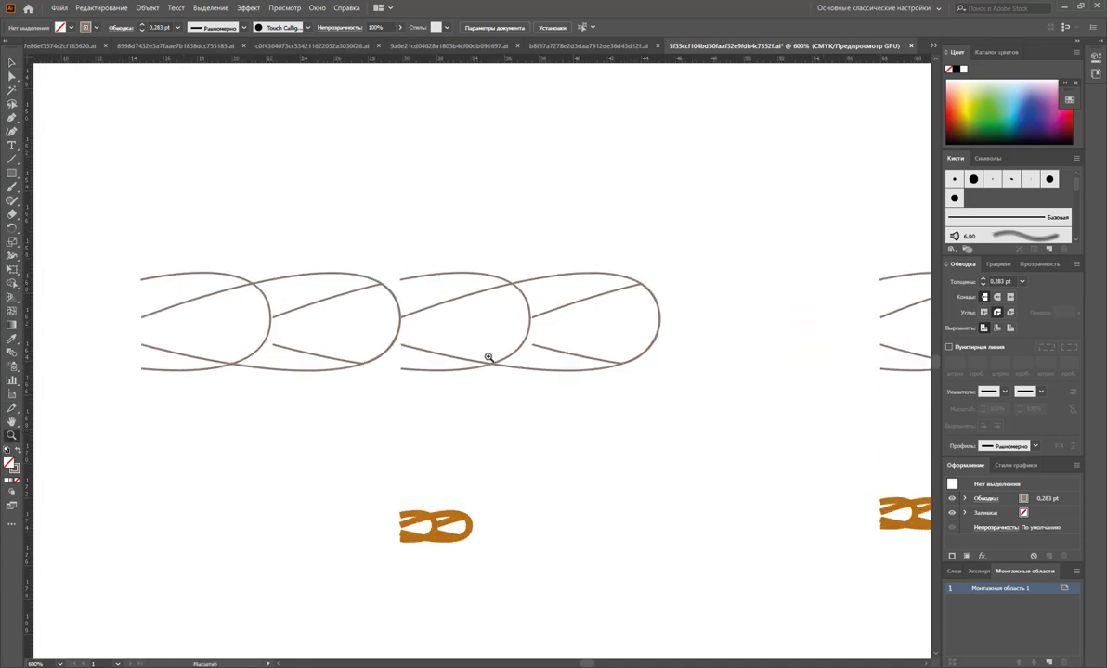
{"action": "left_click", "coordinate": [392, 330]}
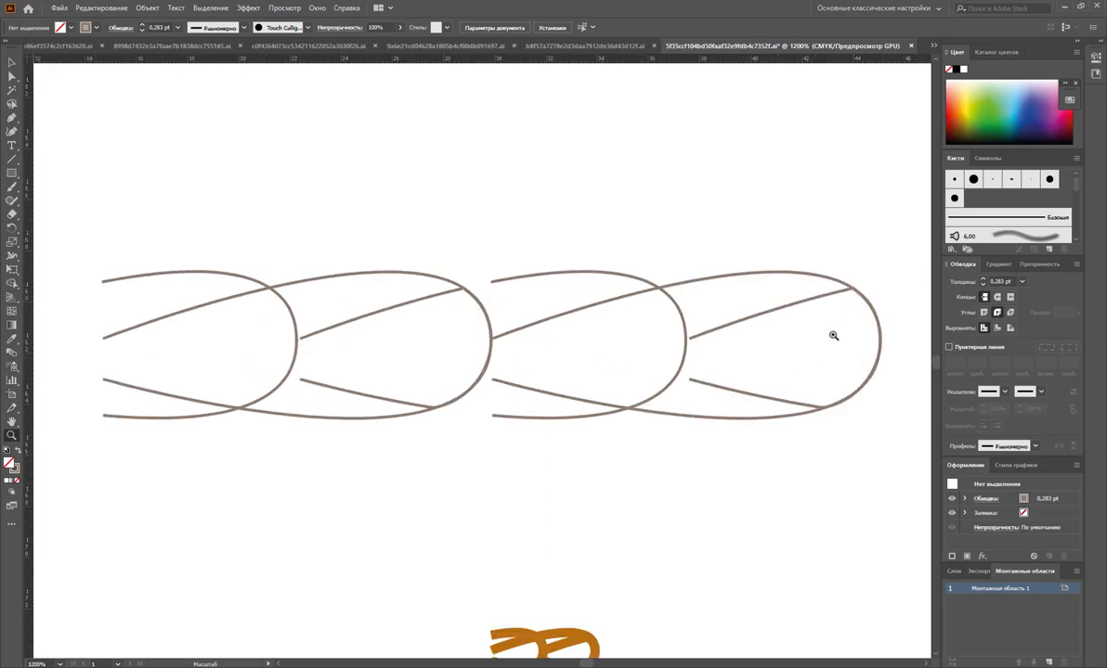
- Move the third link's top and bottom anchors left to line up the curves
{"action": "left_click", "coordinate": [12, 77]}
{"action": "left_click_drag", "start_coordinate": [491, 282], "coordinate": [465, 288]}
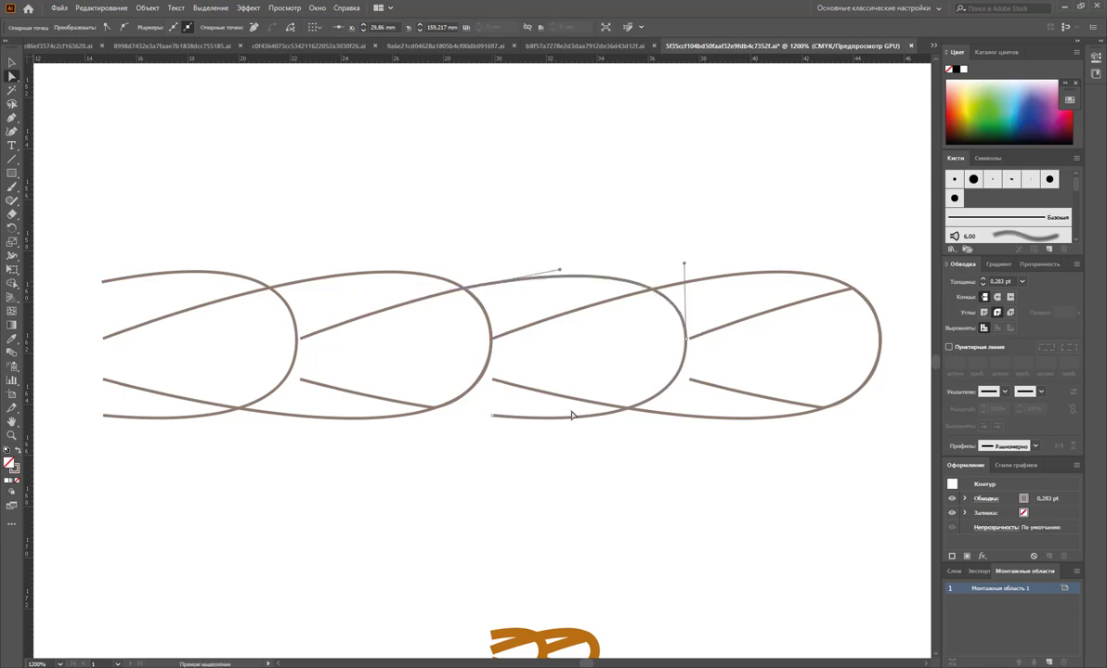
{"action": "left_click", "coordinate": [493, 419]}
{"action": "left_click_drag", "start_coordinate": [493, 419], "coordinate": [454, 402]}
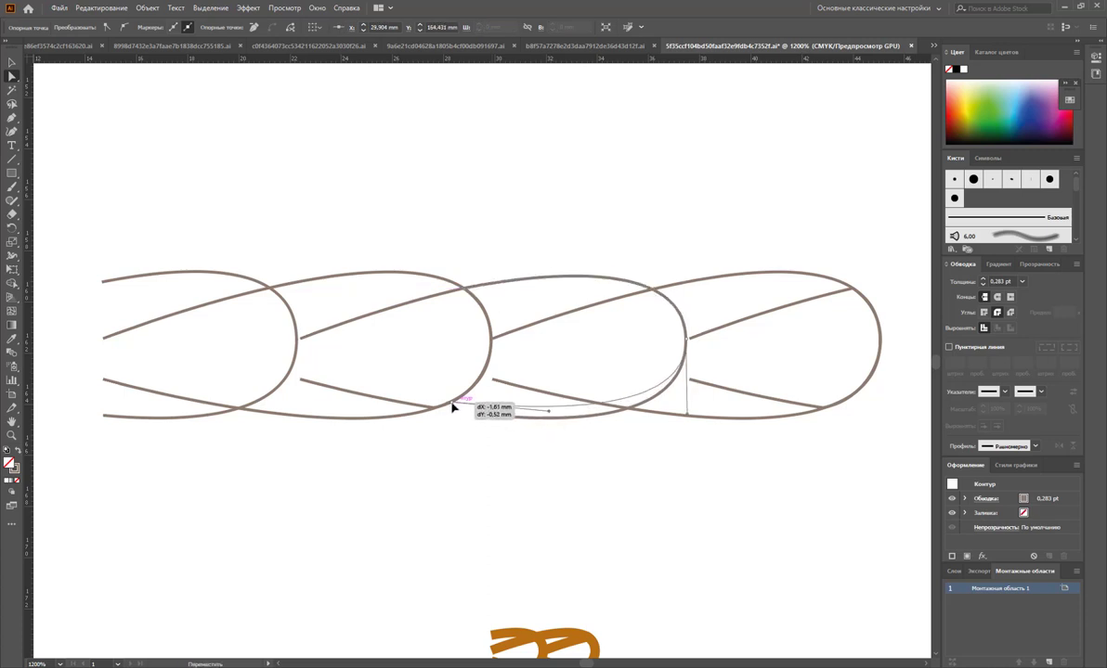
- Convert the right-edge anchor with new vertical handles so the strands join smoothly
{"action": "left_click", "coordinate": [688, 341]}
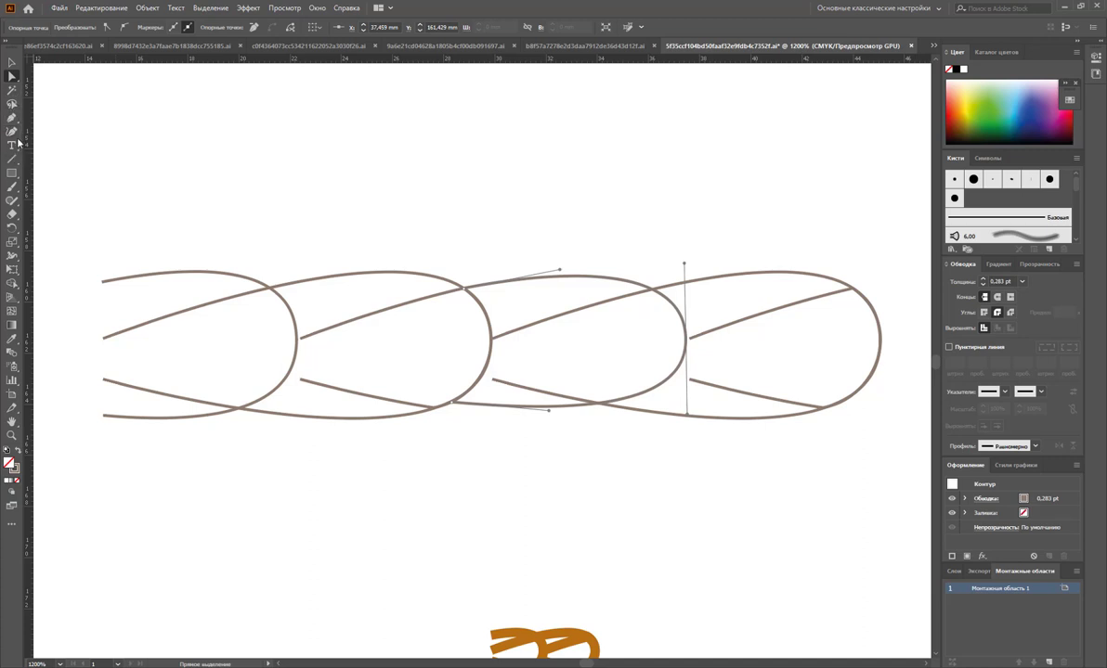
{"action": "left_click", "coordinate": [12, 118]}
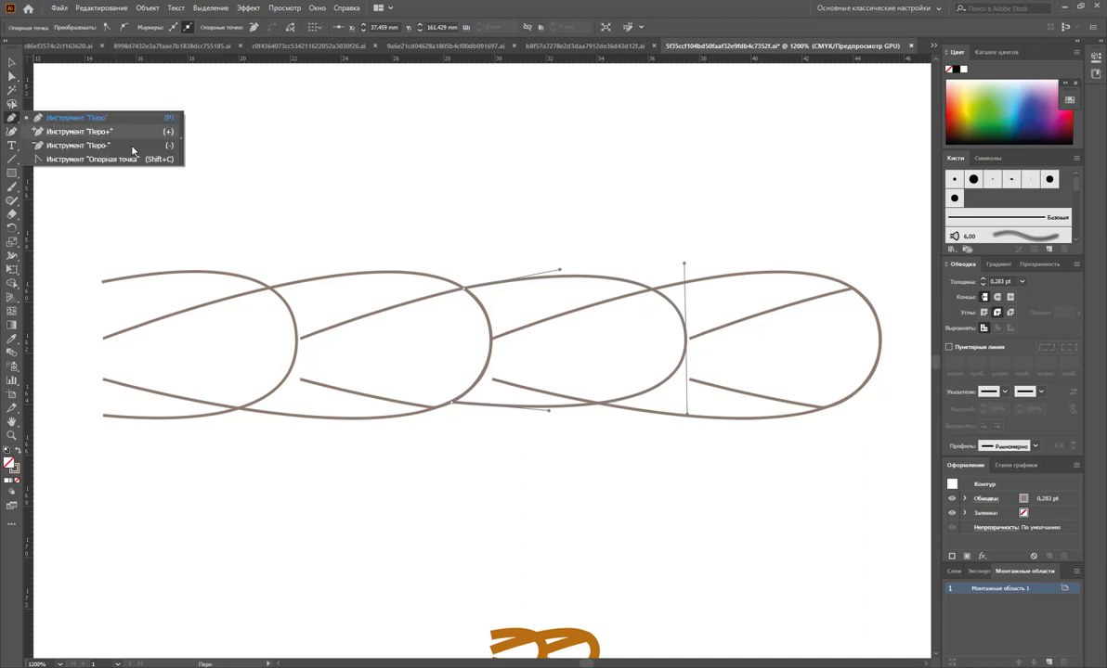
{"action": "left_click", "coordinate": [172, 159]}
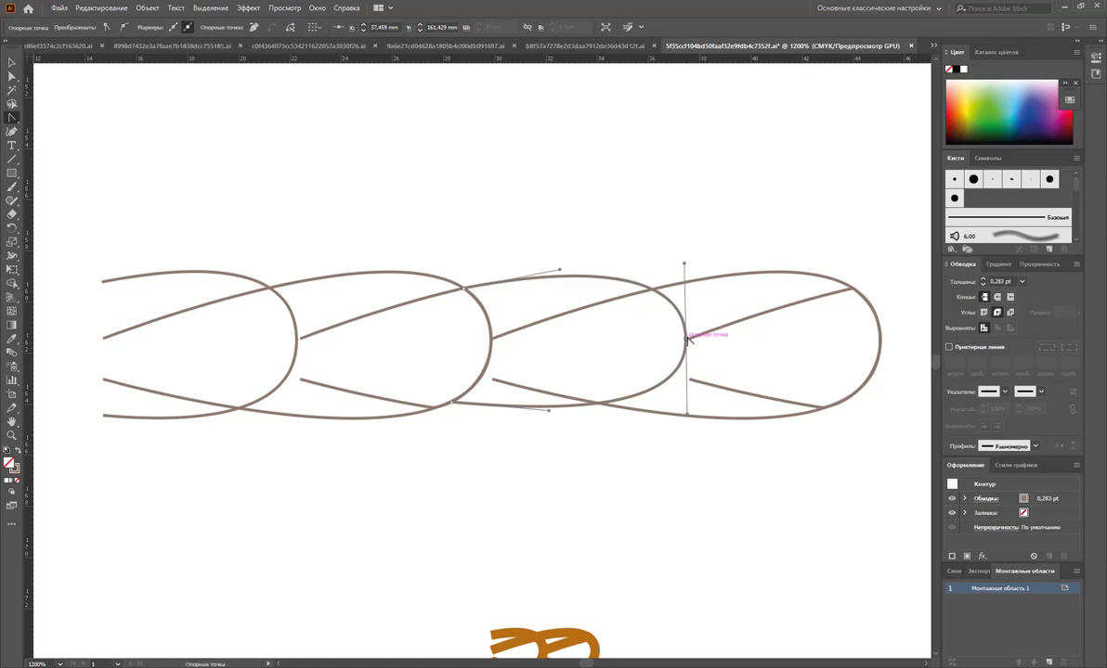
{"action": "mouse_move", "coordinate": [686, 337]}
{"action": "left_mouse_down"}
{"action": "mouse_move", "coordinate": [711, 459]}
{"action": "mouse_move", "coordinate": [707, 435]}
{"action": "left_mouse_up"}
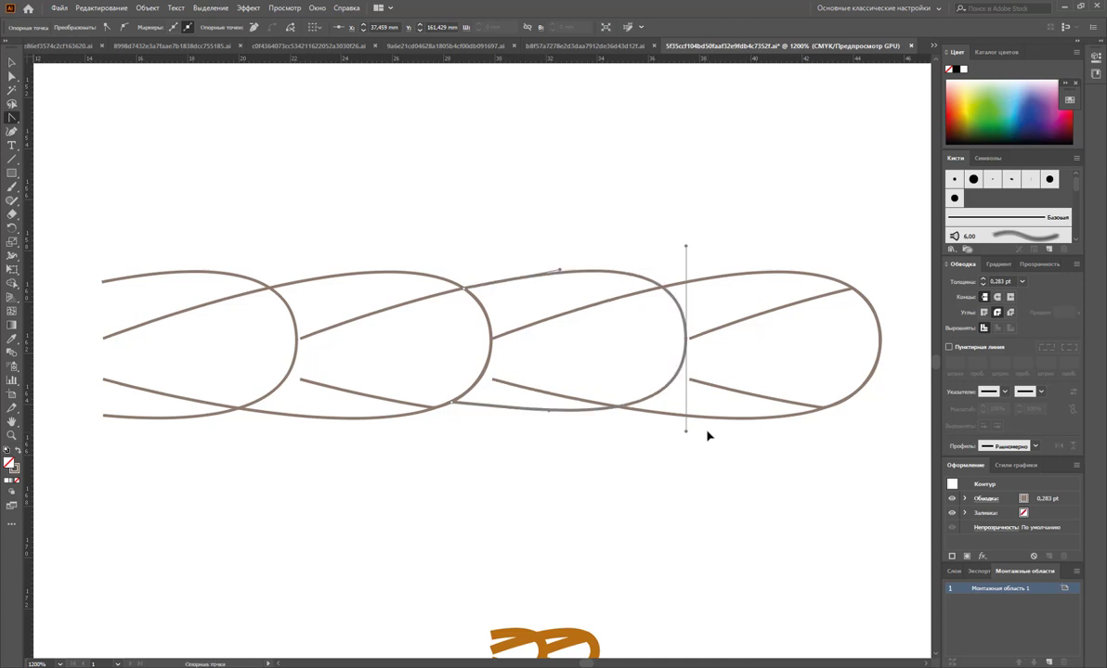
{"action": "left_click", "coordinate": [11, 62]}
{"action": "left_click", "coordinate": [336, 185]}
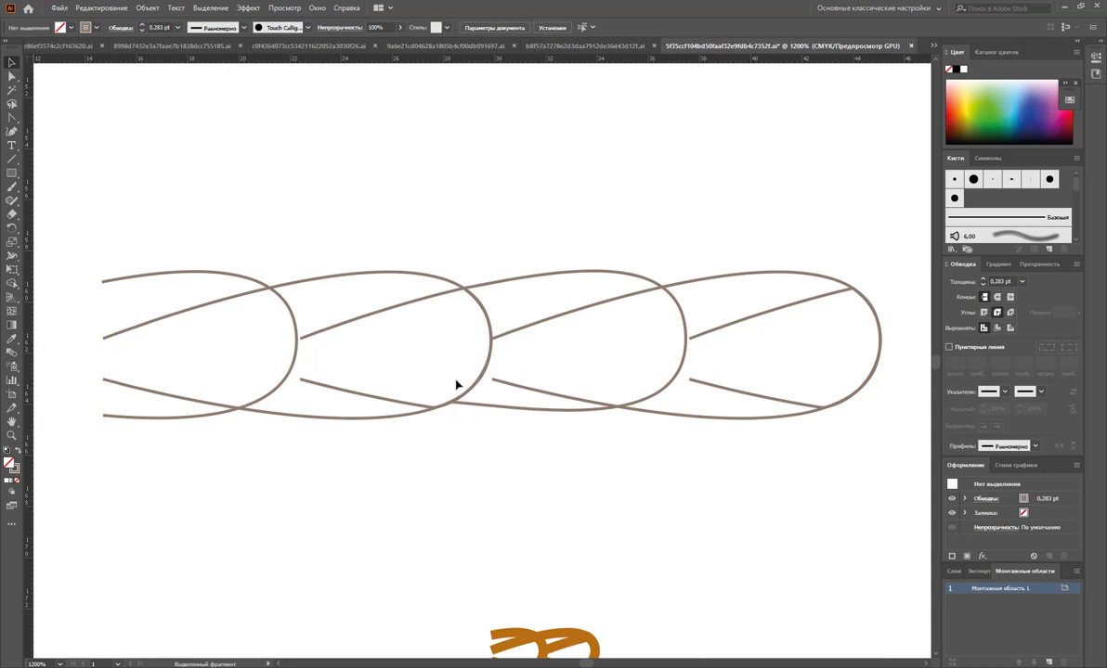
- Draw a rectangle over the link seam and adjust its edges to fit the repeat
{"action": "left_click", "coordinate": [13, 174]}
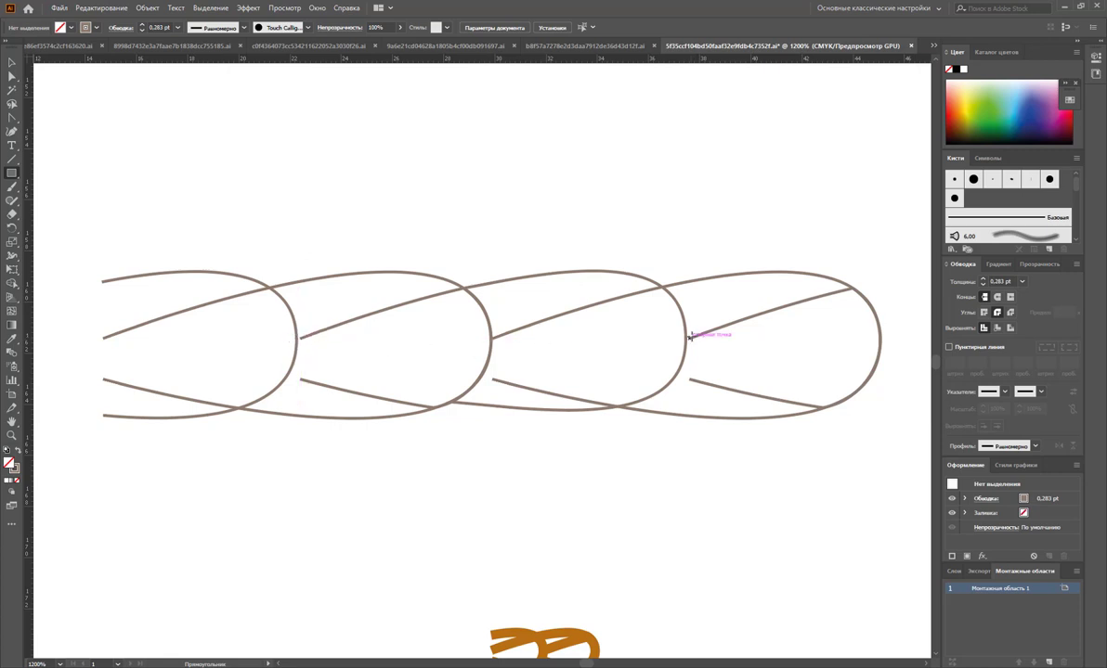
{"action": "left_click_drag", "start_coordinate": [311, 235], "coordinate": [689, 449]}
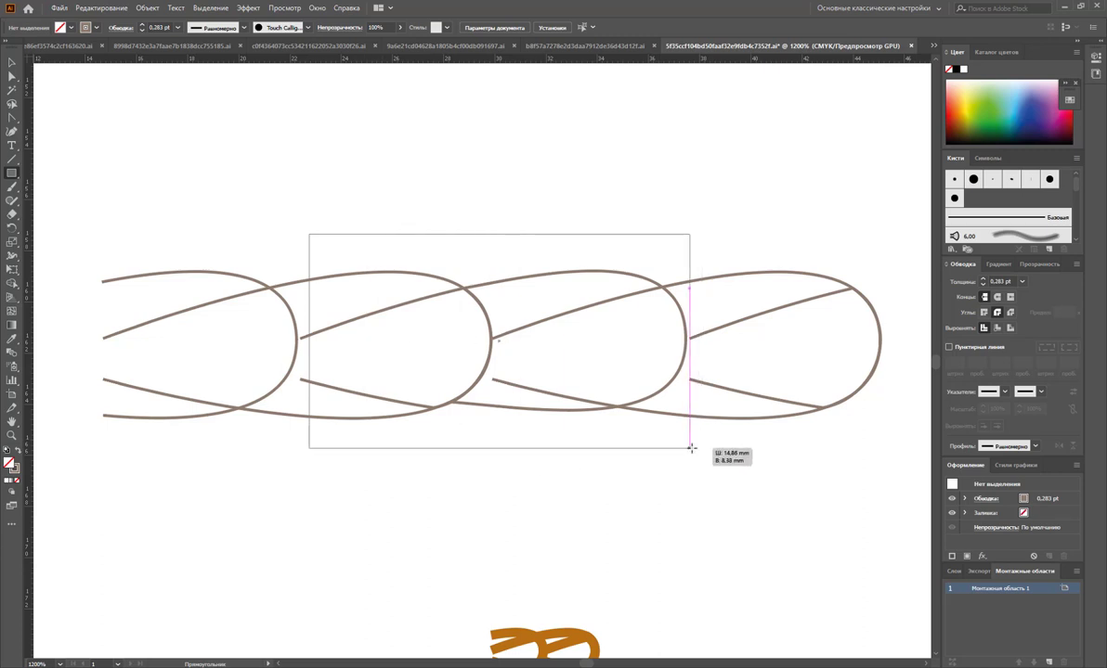
{"action": "left_click_drag", "start_coordinate": [689, 449], "coordinate": [690, 439]}
{"action": "key", "text": "v"}
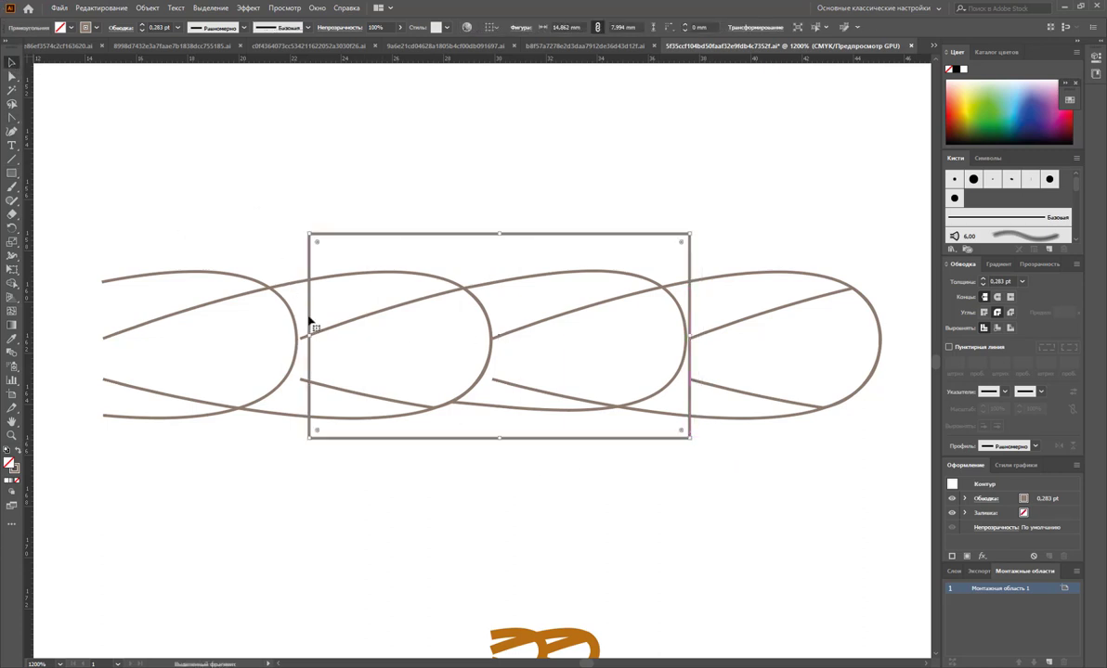
{"action": "left_click_drag", "start_coordinate": [309, 318], "coordinate": [300, 318]}
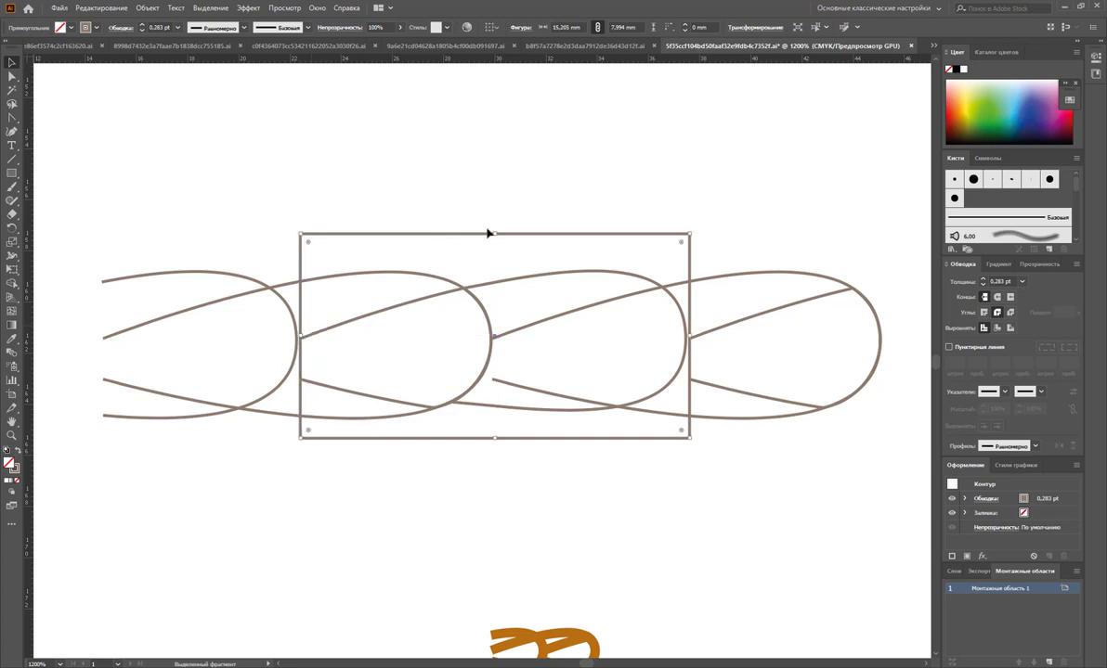
{"action": "left_click_drag", "start_coordinate": [489, 233], "coordinate": [489, 257]}
{"action": "left_click_drag", "start_coordinate": [495, 437], "coordinate": [490, 431]}
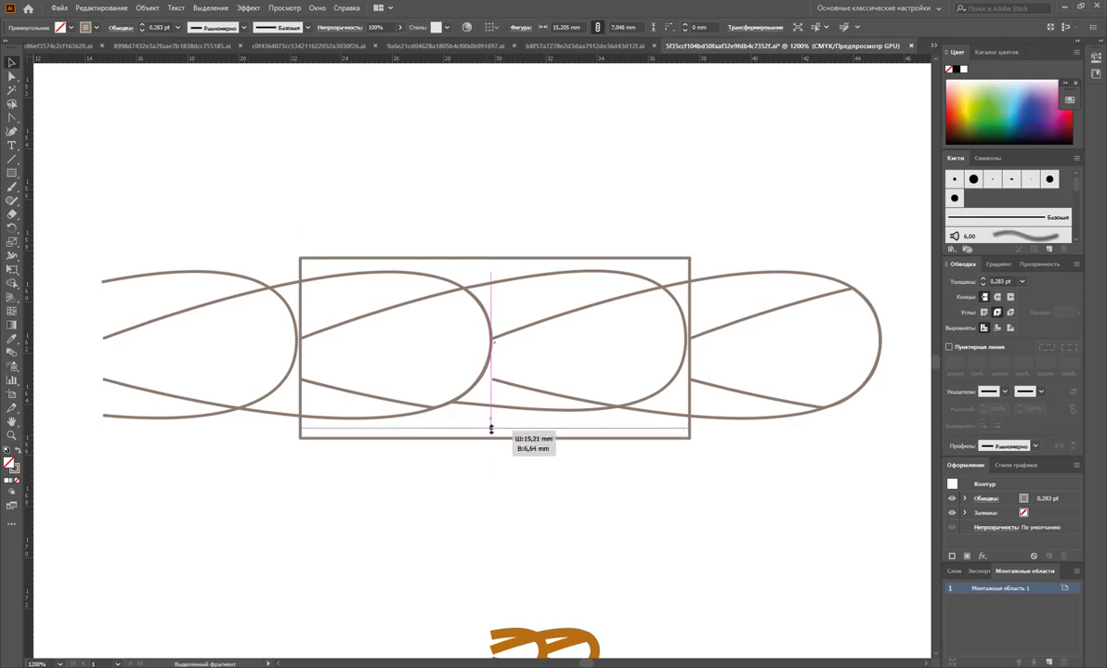
- Remove the rectangle's stroke and send it to the back behind the rope shapes
{"action": "left_click", "coordinate": [16, 480]}
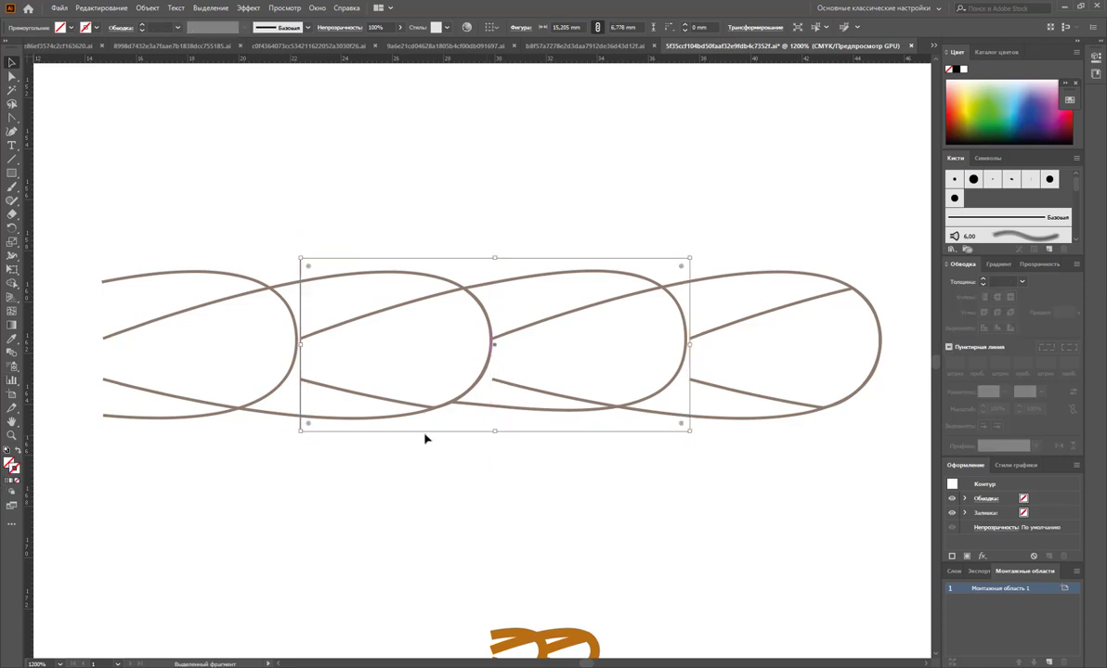
{"action": "right_click", "coordinate": [449, 430]}
{"action": "mouse_move", "coordinate": [526, 368]}
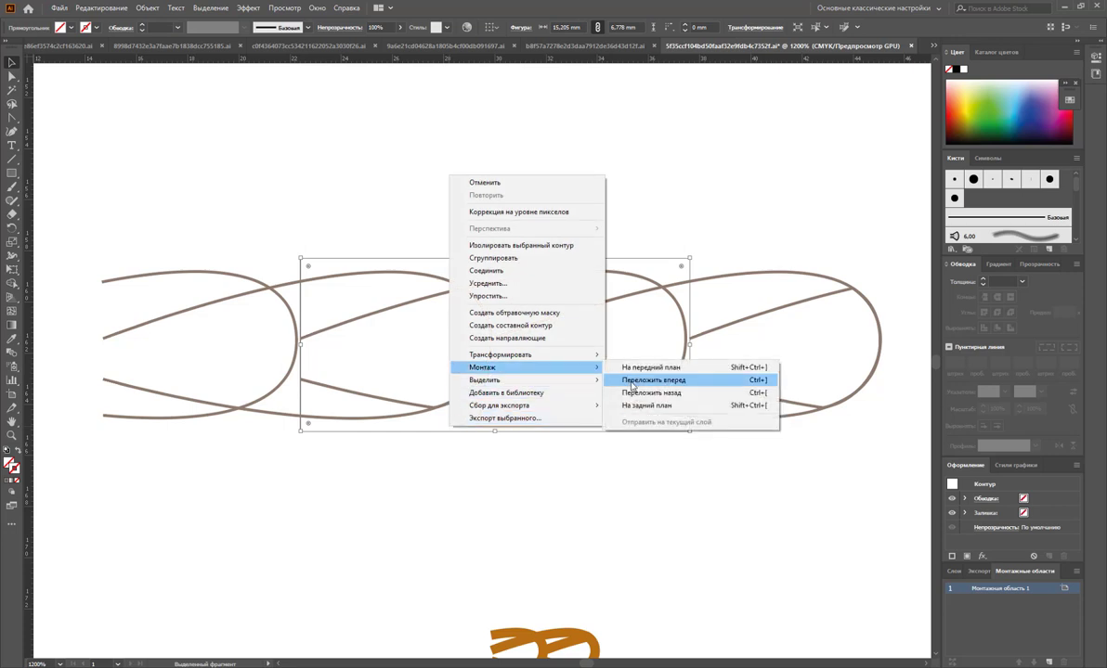
{"action": "left_click", "coordinate": [638, 411]}
{"action": "left_click", "coordinate": [601, 502]}
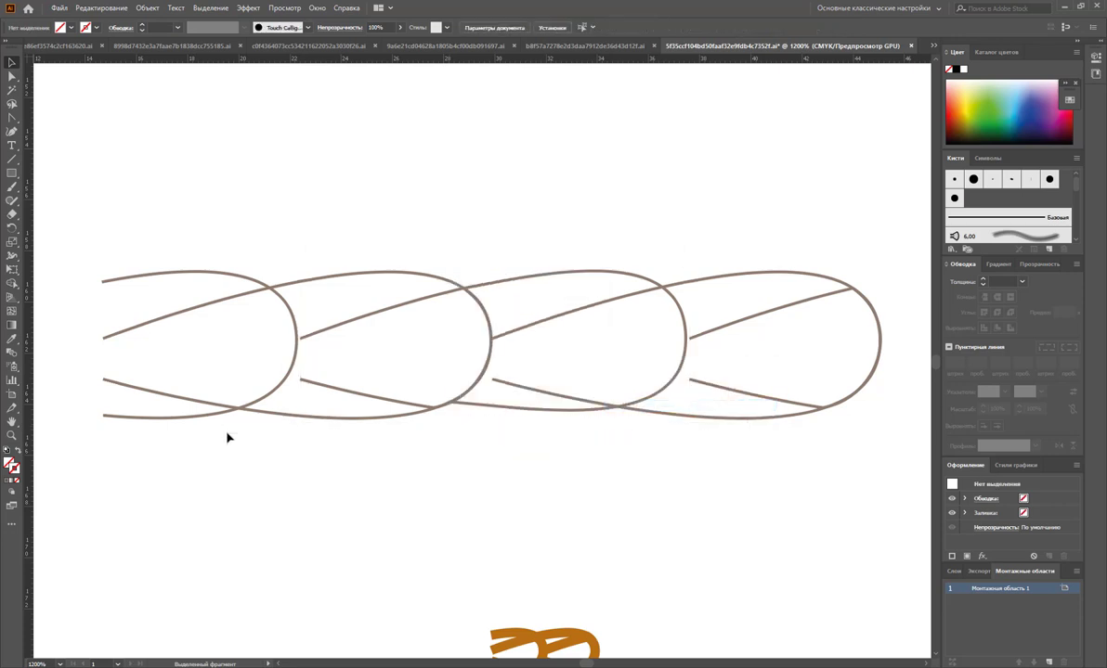
- Select all rope tile shapes and save them as the pattern brush 'Узорчатая кисть 37'
{"action": "left_click_drag", "start_coordinate": [527, 479], "coordinate": [462, 417]}
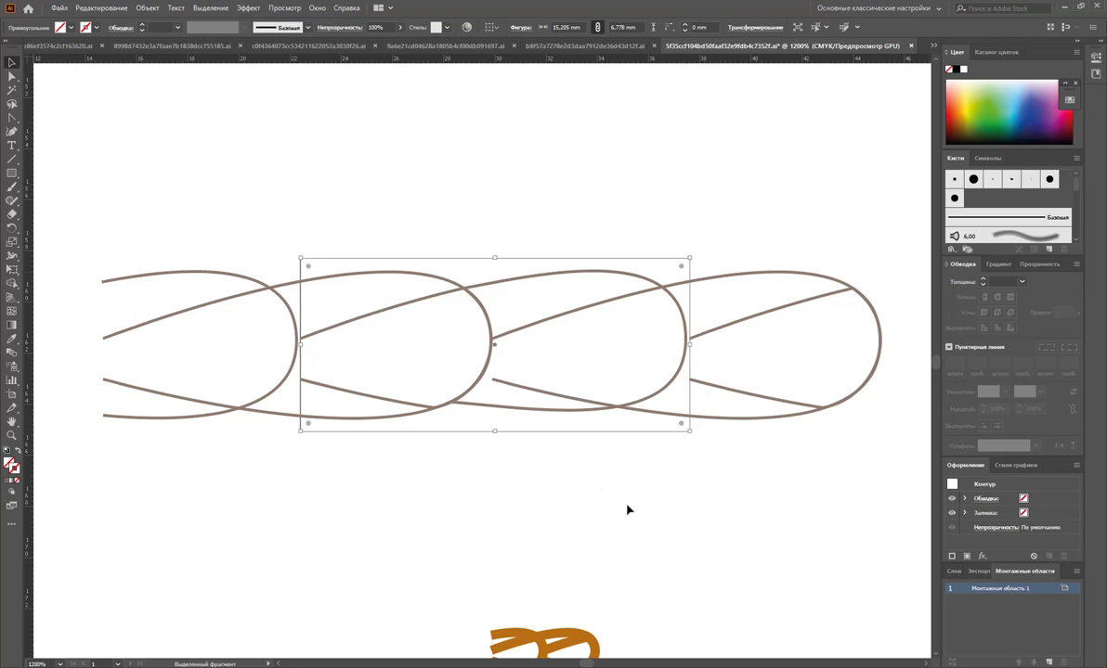
{"action": "left_click_drag", "start_coordinate": [812, 509], "coordinate": [175, 218]}
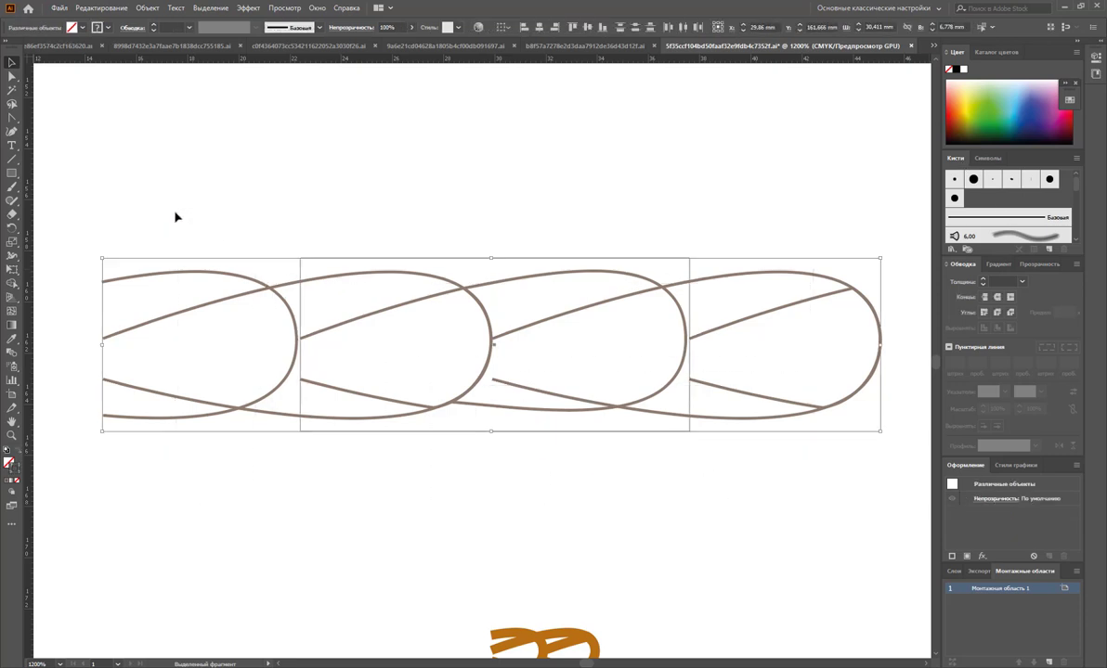
{"action": "left_click_drag", "start_coordinate": [479, 308], "coordinate": [1010, 238]}
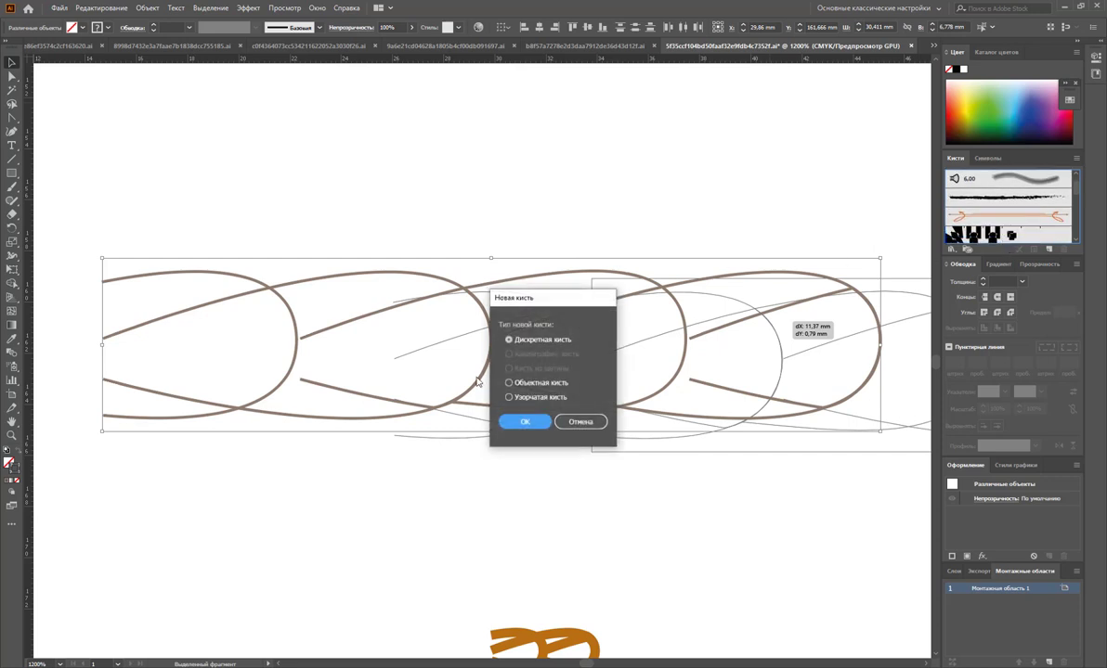
{"action": "left_click", "coordinate": [529, 400]}
{"action": "left_click", "coordinate": [525, 423]}
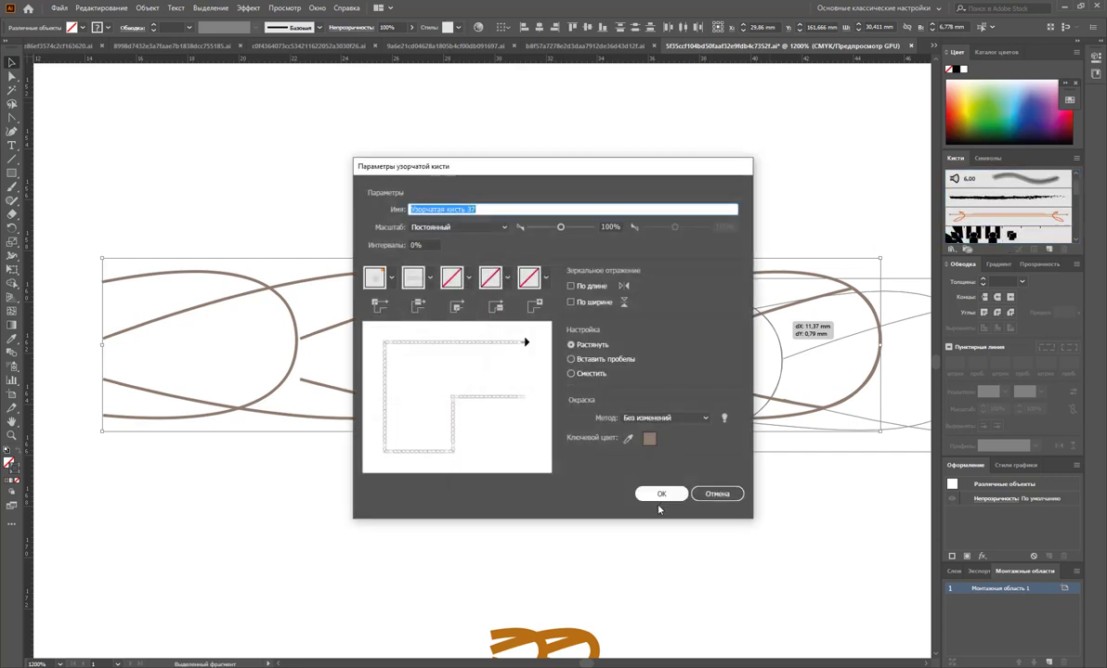
{"action": "left_click", "coordinate": [659, 494]}
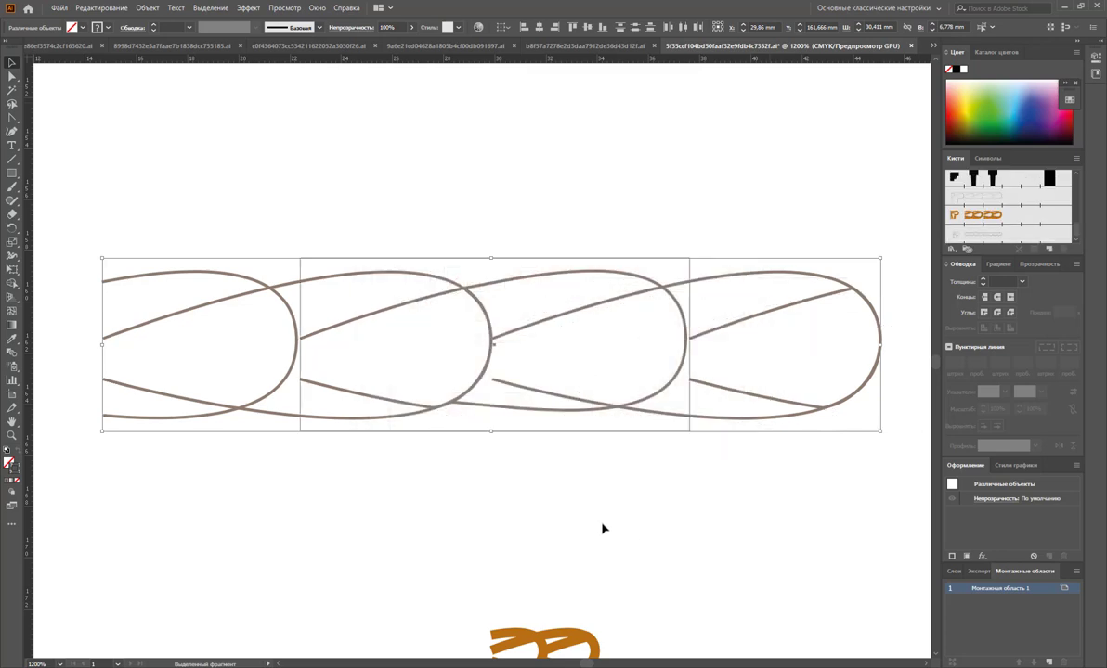
{"action": "left_click", "coordinate": [631, 447]}
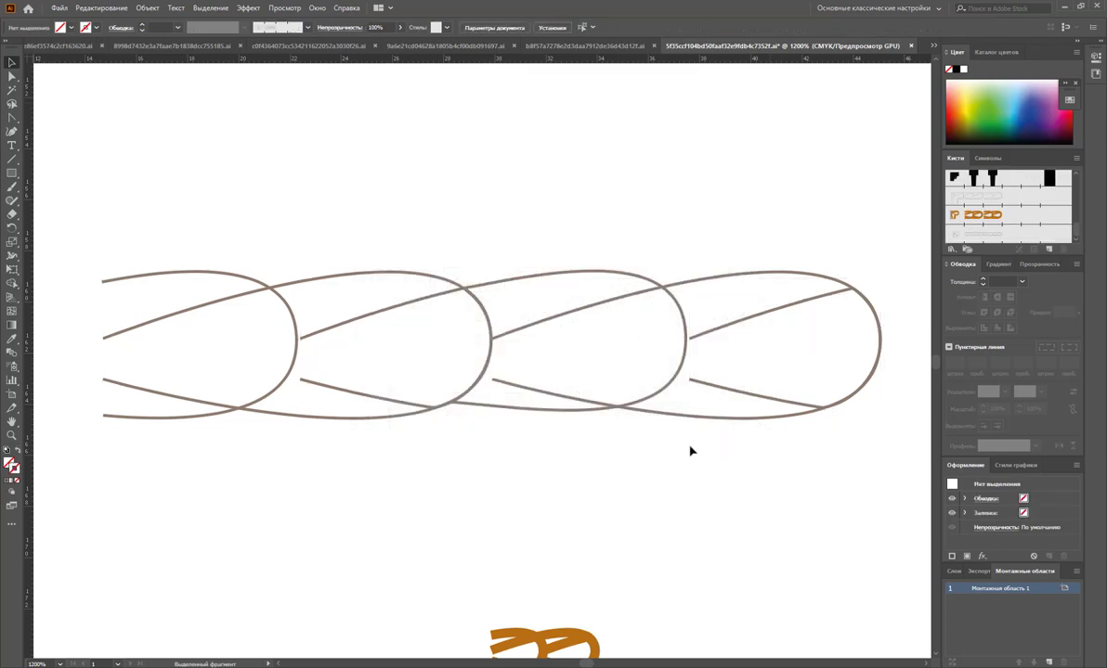
- Draw a long horizontal line below the artwork and apply the new rope brush to it
{"action": "key", "text": "z"}
{"action": "left_click", "coordinate": [558, 402], "text": "alt"}
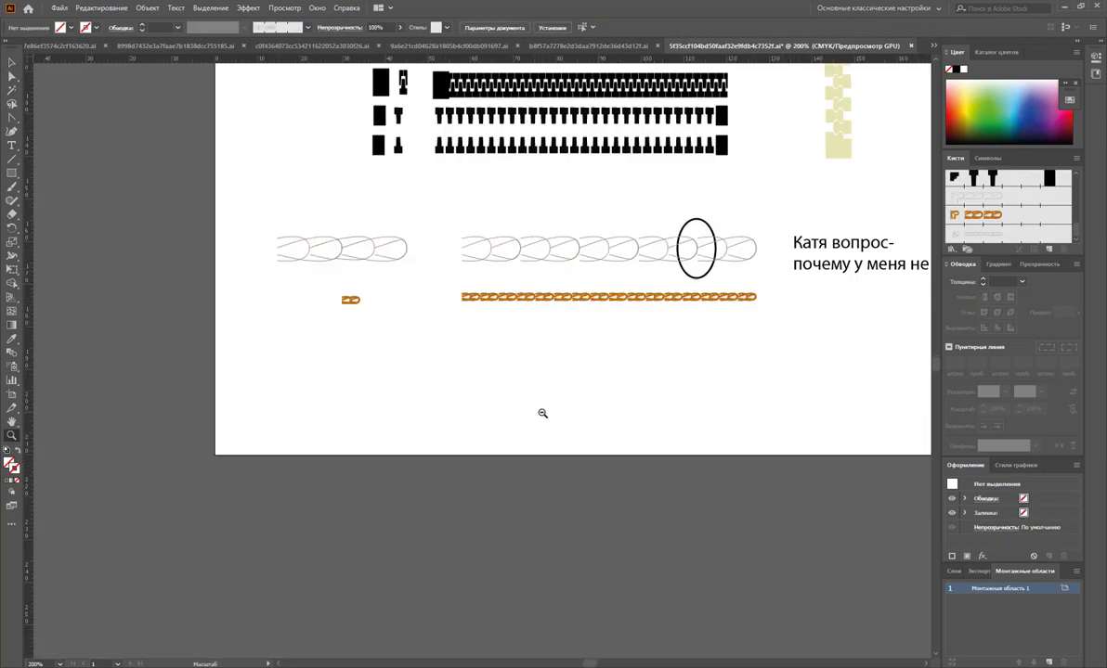
{"action": "left_click", "coordinate": [12, 159]}
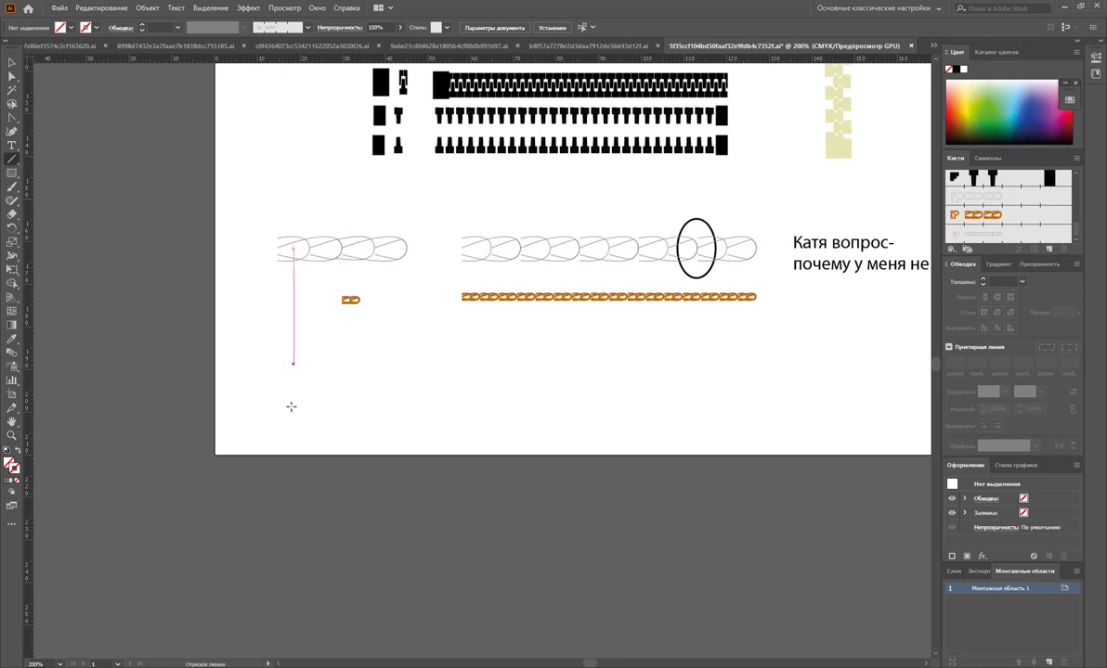
{"action": "left_click_drag", "start_coordinate": [304, 389], "coordinate": [800, 389]}
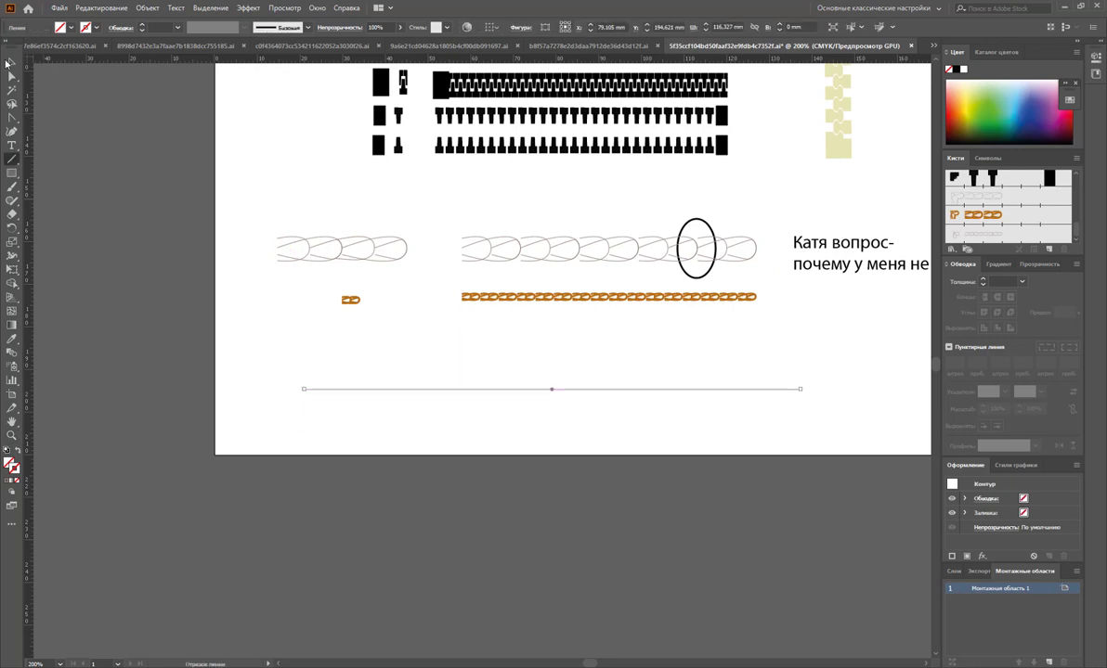
{"action": "left_click", "coordinate": [13, 63]}
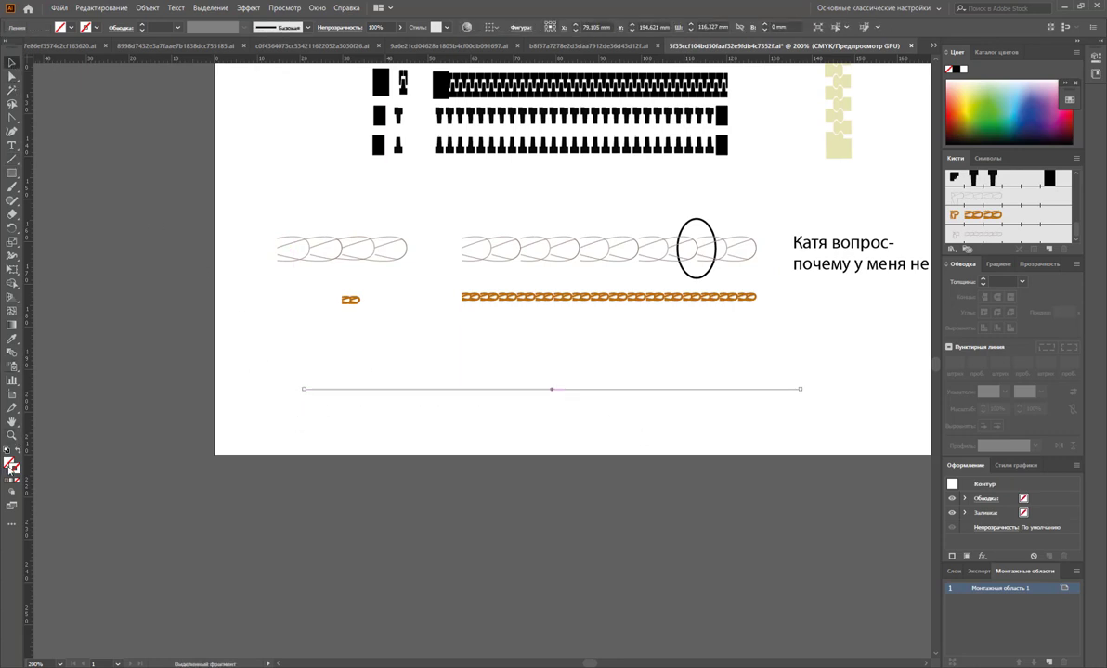
{"action": "left_click", "coordinate": [992, 237]}
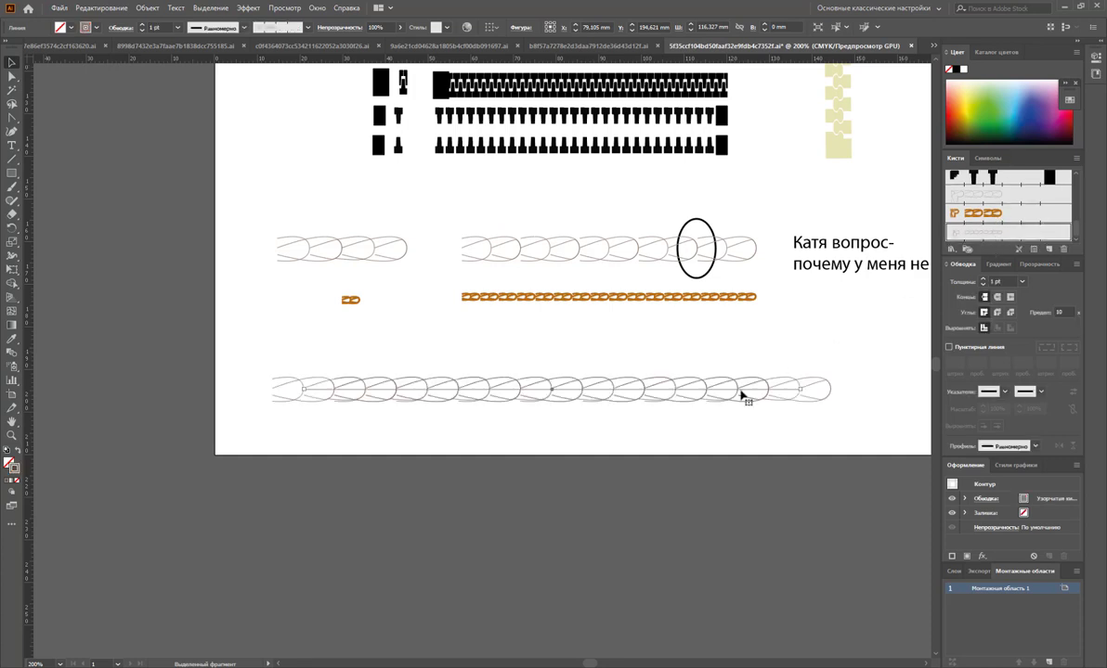
{"action": "left_click", "coordinate": [592, 428]}
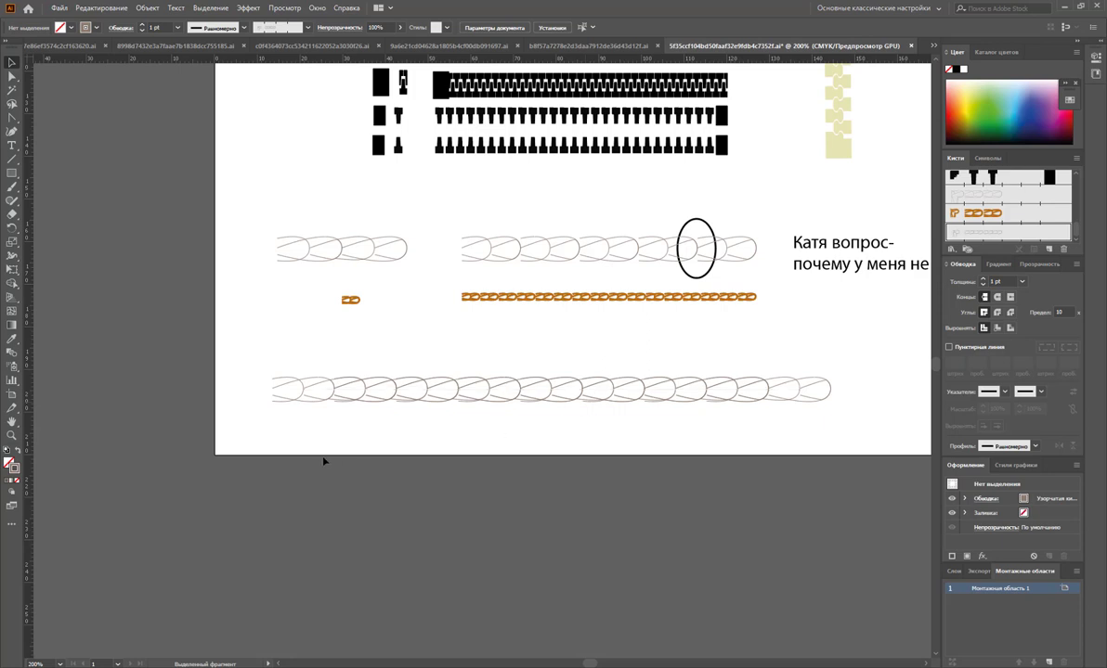
- Zoom in to 600% on the rope-brushed line and select it to check the repeats
{"action": "left_click", "coordinate": [11, 434]}
{"action": "left_click", "coordinate": [437, 399]}
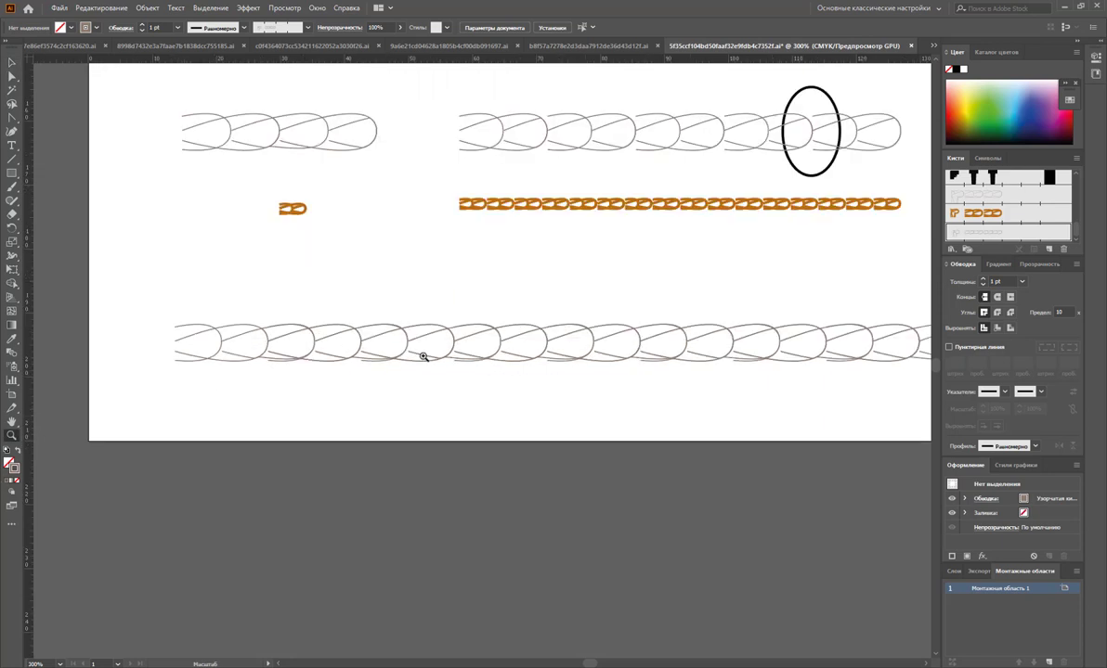
{"action": "left_click", "coordinate": [344, 367]}
{"action": "left_click", "coordinate": [373, 358]}
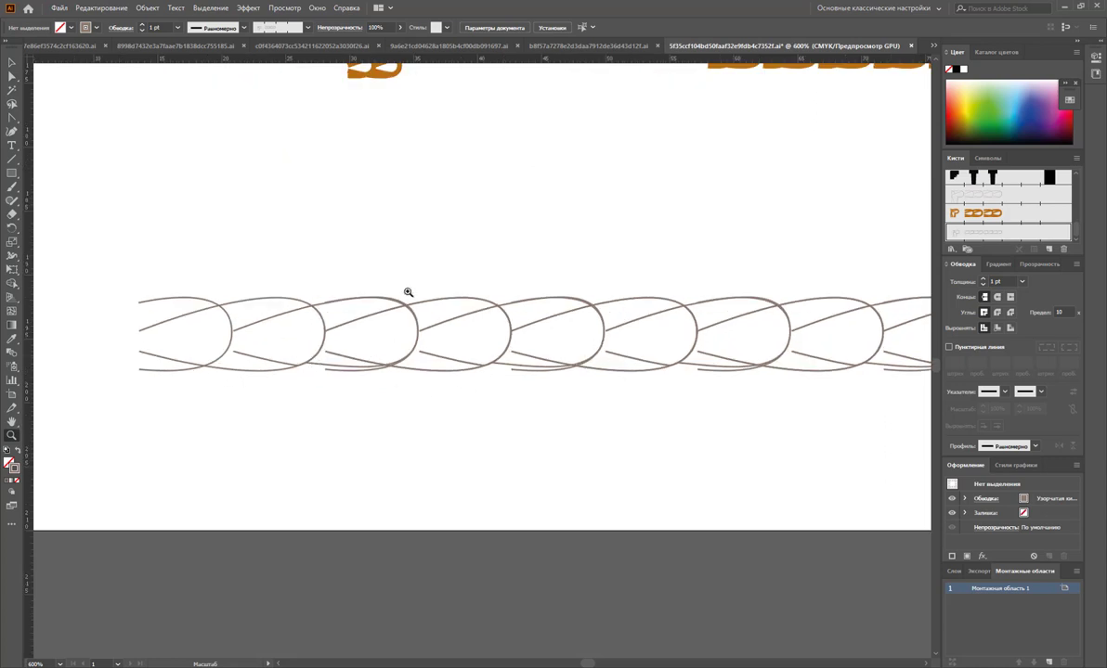
{"action": "key", "text": "v"}
{"action": "left_click", "coordinate": [345, 375]}
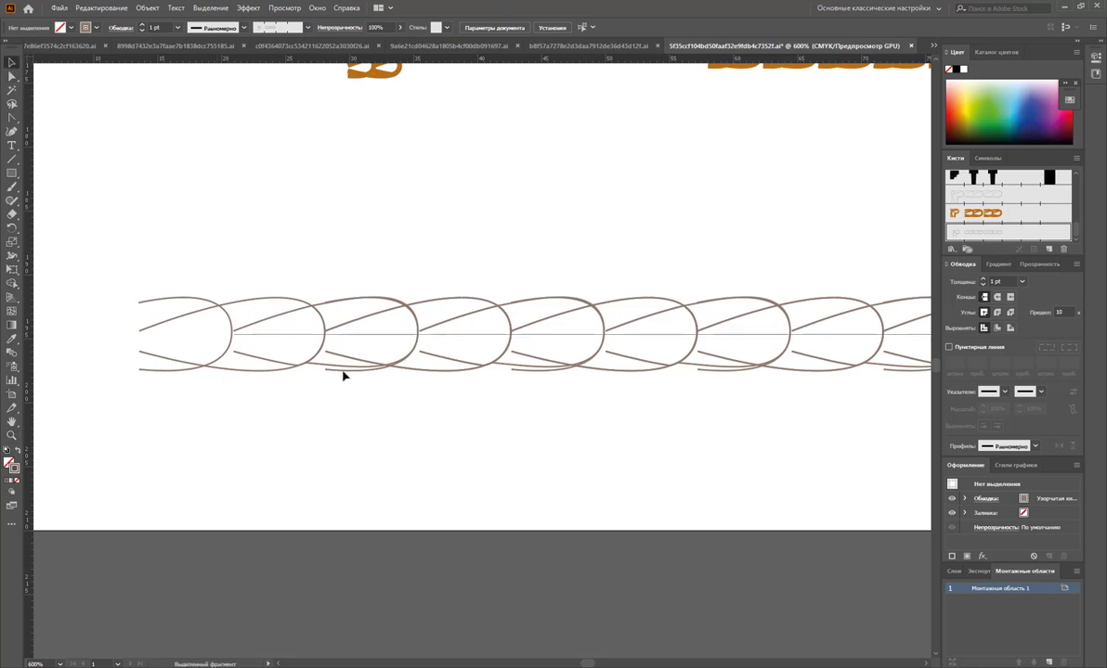
{"action": "scroll", "coordinate": [345, 374], "scroll_direction": "up", "scroll_amount": 2}
{"action": "scroll", "coordinate": [345, 375], "scroll_direction": "up", "scroll_amount": 4}
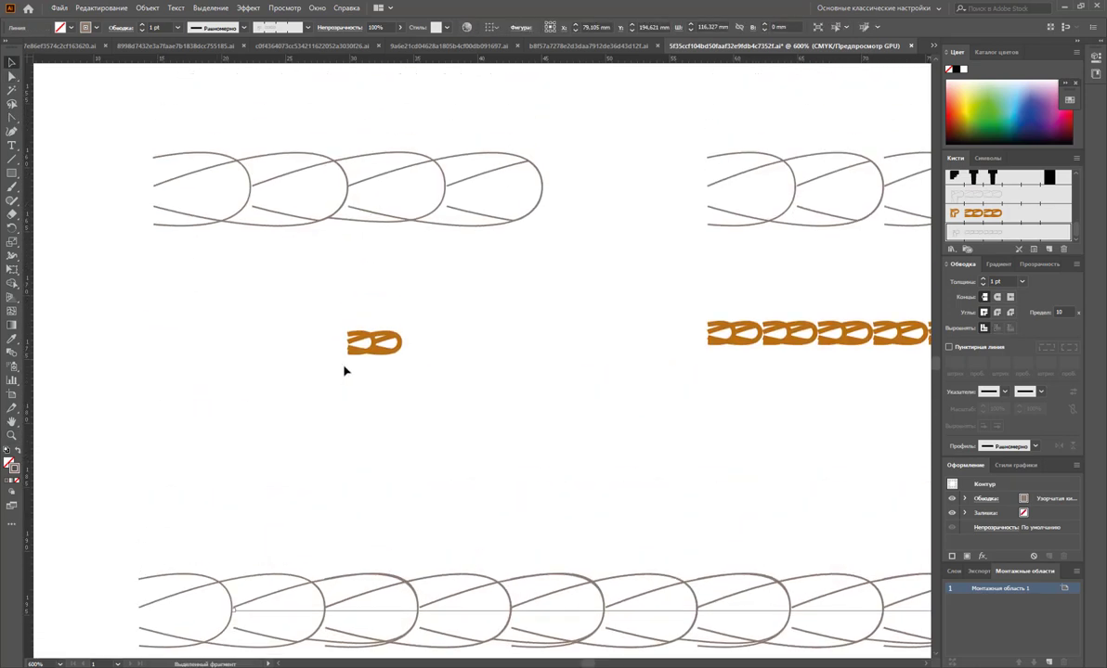
{"action": "scroll", "coordinate": [345, 375], "scroll_direction": "up", "scroll_amount": 2}
- Reselect the rope tile shapes and group them, then test-move and undo the boundary rectangle
{"action": "left_click_drag", "start_coordinate": [469, 367], "coordinate": [227, 221]}
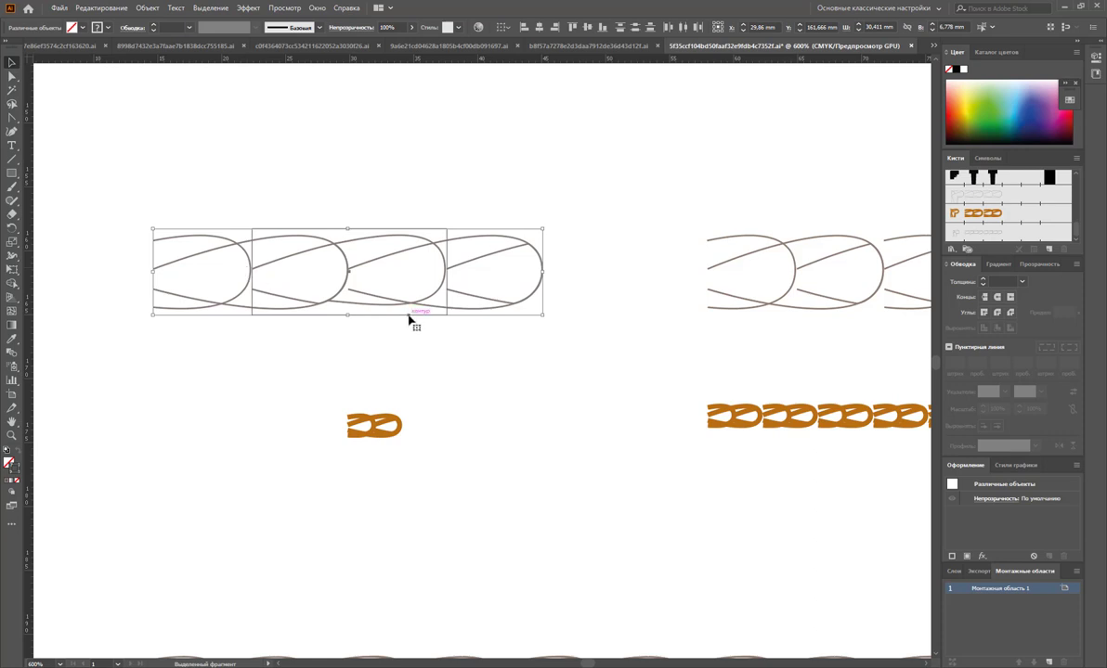
{"action": "left_click", "coordinate": [556, 358]}
{"action": "left_click", "coordinate": [244, 249]}
{"action": "key", "text": "ctrl+g"}
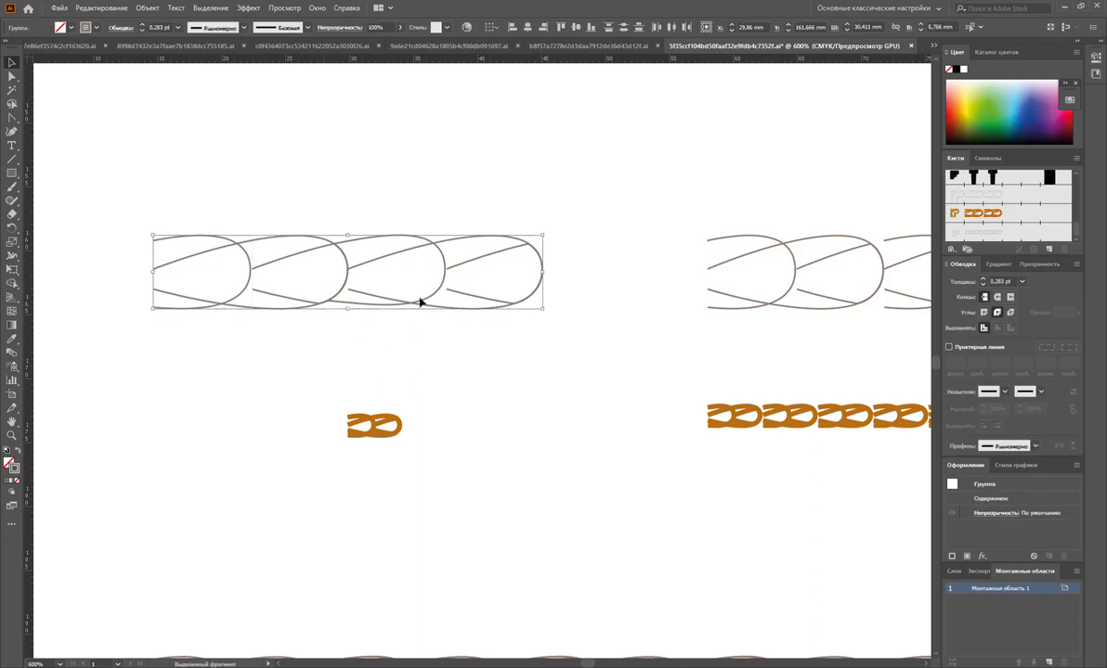
{"action": "left_click_drag", "start_coordinate": [444, 280], "coordinate": [445, 345]}
{"action": "key", "text": "ctrl+z"}
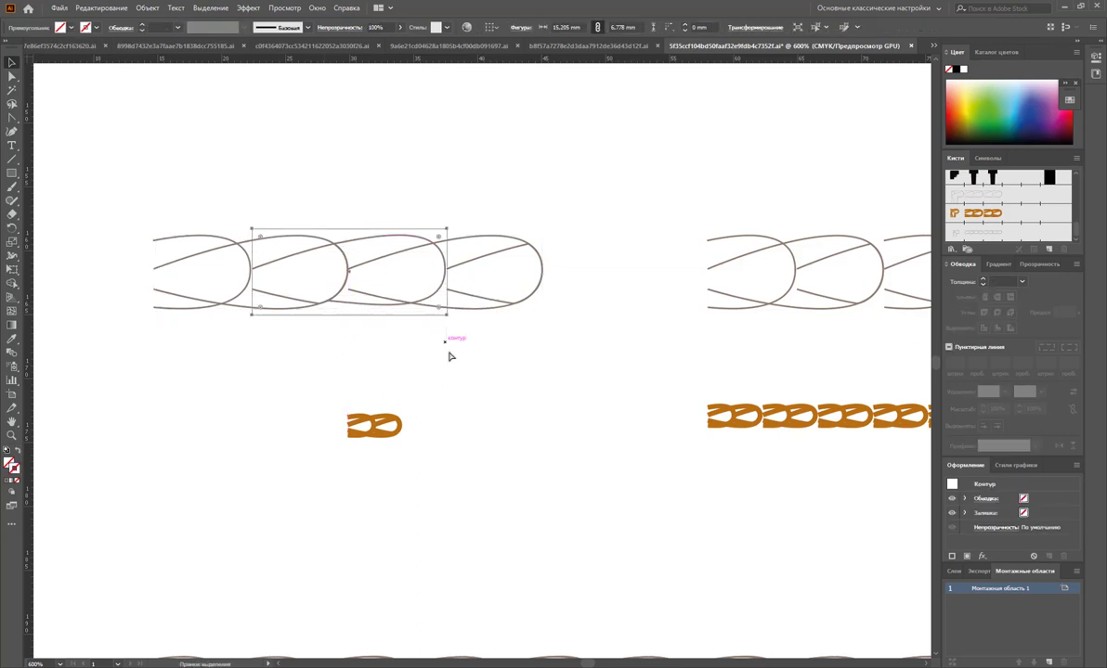
- Select the right-hand ellipses and ungroup the ellipse group
{"action": "left_click", "coordinate": [450, 355]}
{"action": "left_click_drag", "start_coordinate": [446, 269], "coordinate": [445, 183]}
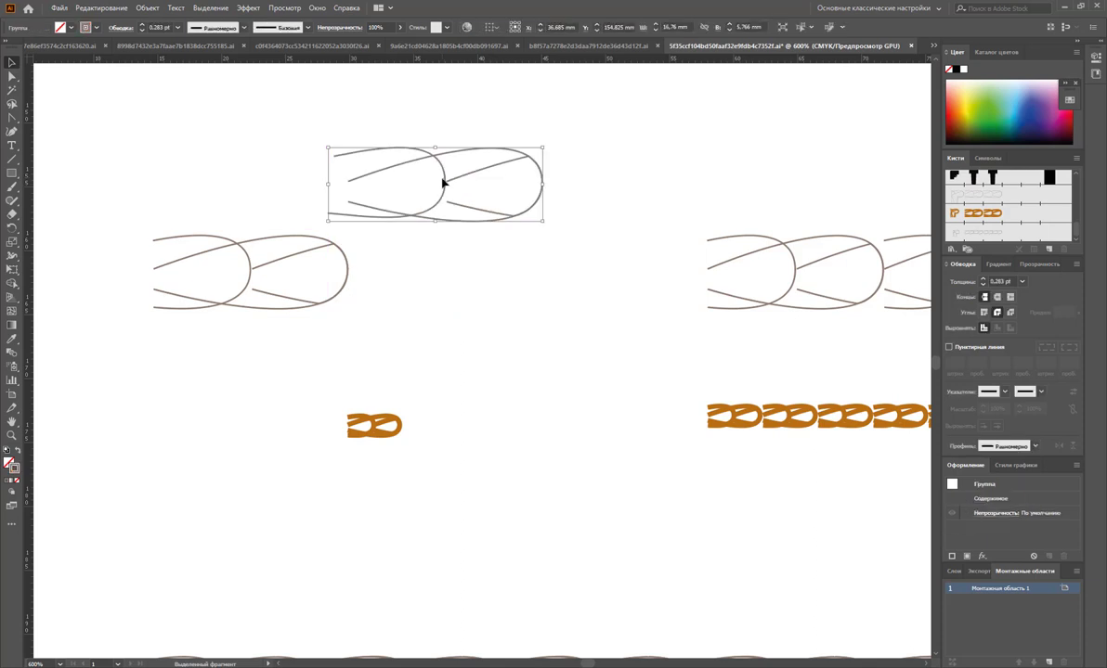
{"action": "key", "text": "ctrl+z"}
{"action": "left_click", "coordinate": [455, 289]}
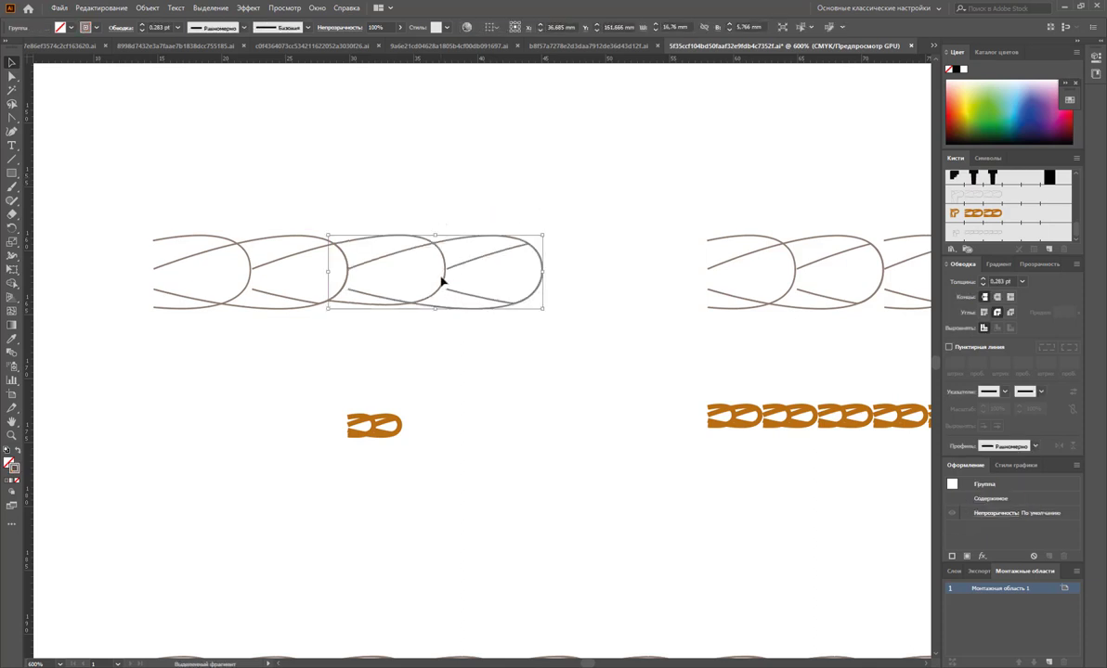
{"action": "right_click", "coordinate": [442, 281]}
{"action": "left_click", "coordinate": [460, 373]}
{"action": "left_click", "coordinate": [346, 266]}
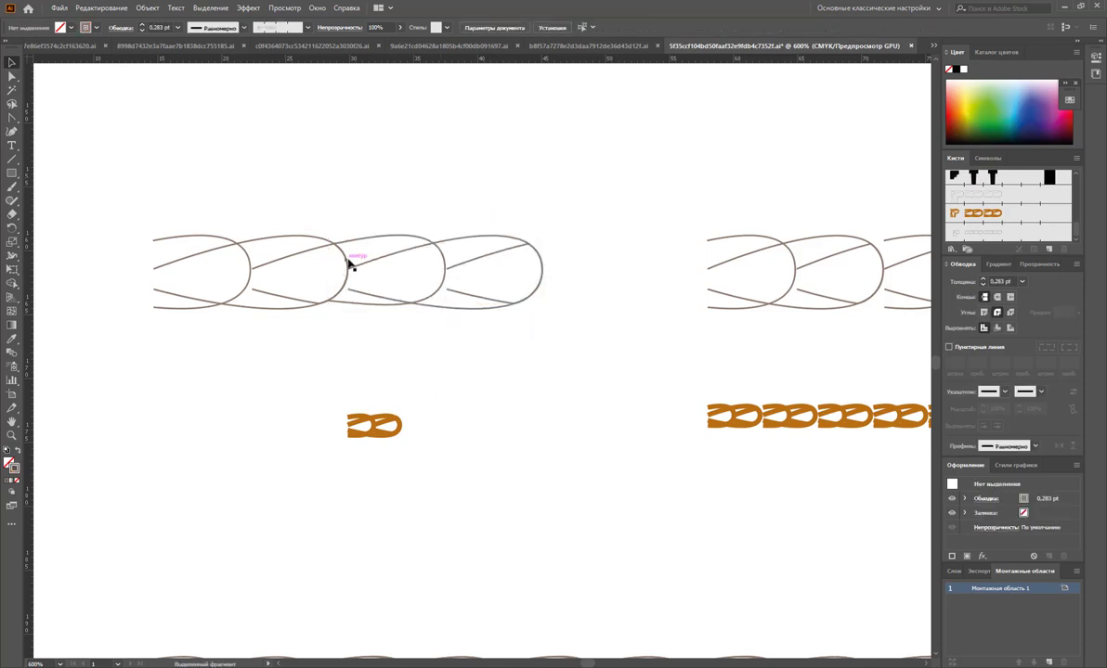
{"action": "right_click", "coordinate": [349, 265]}
{"action": "left_click", "coordinate": [343, 330]}
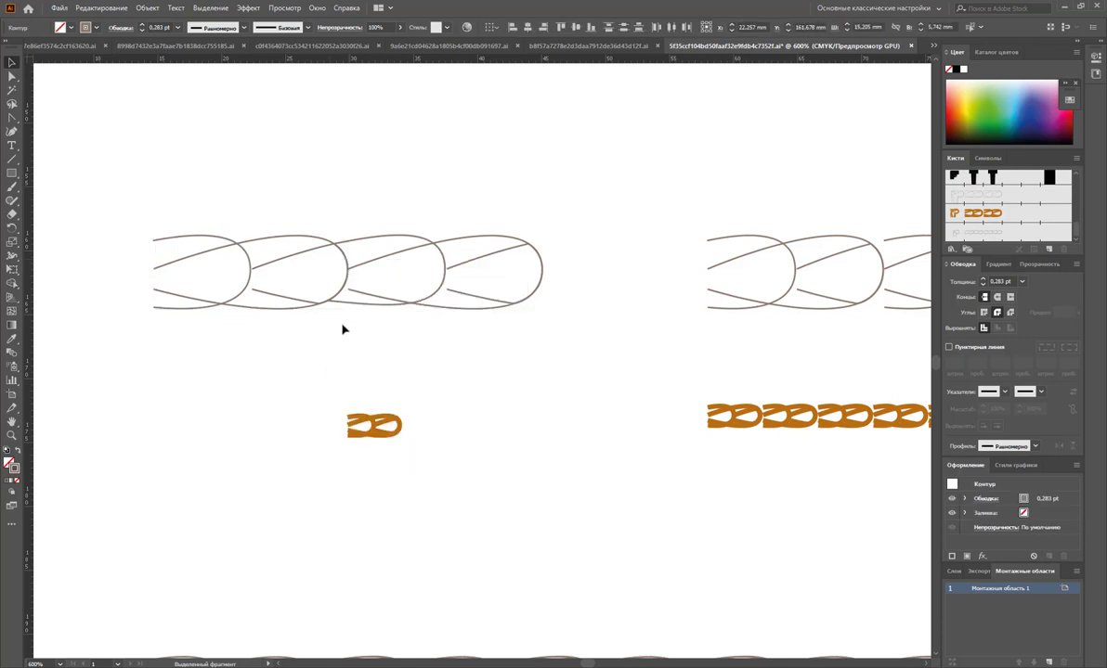
- Return the raised link paths to their places and marquee-select the left chain's links
{"action": "left_click_drag", "start_coordinate": [346, 262], "coordinate": [345, 187]}
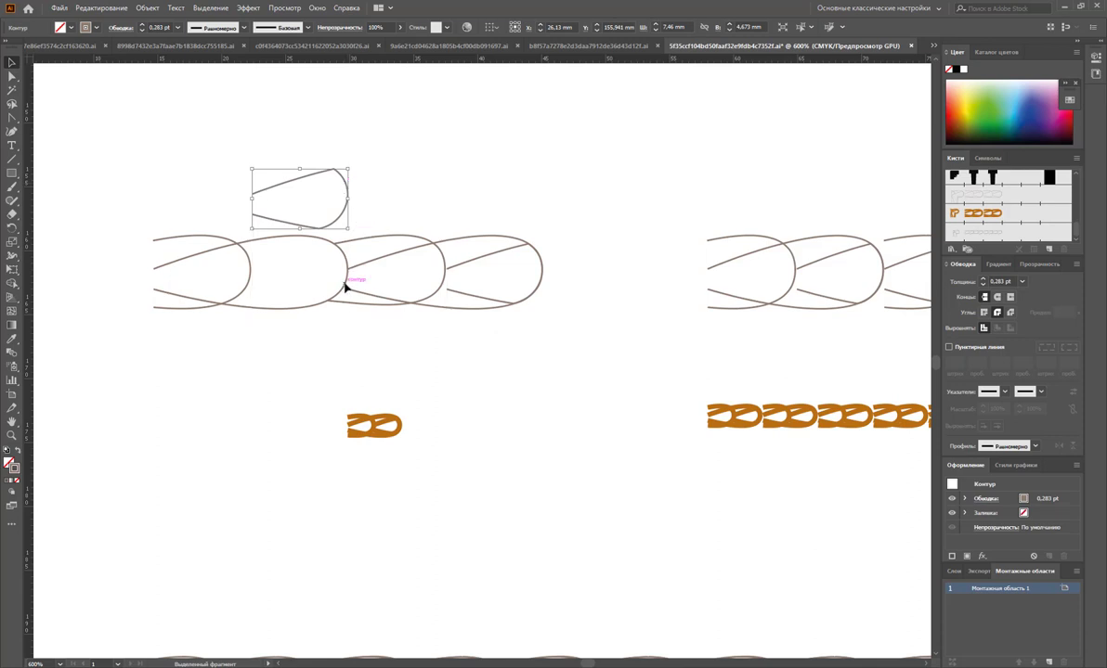
{"action": "left_click_drag", "start_coordinate": [345, 288], "coordinate": [357, 181]}
{"action": "key", "text": "ctrl+z"}
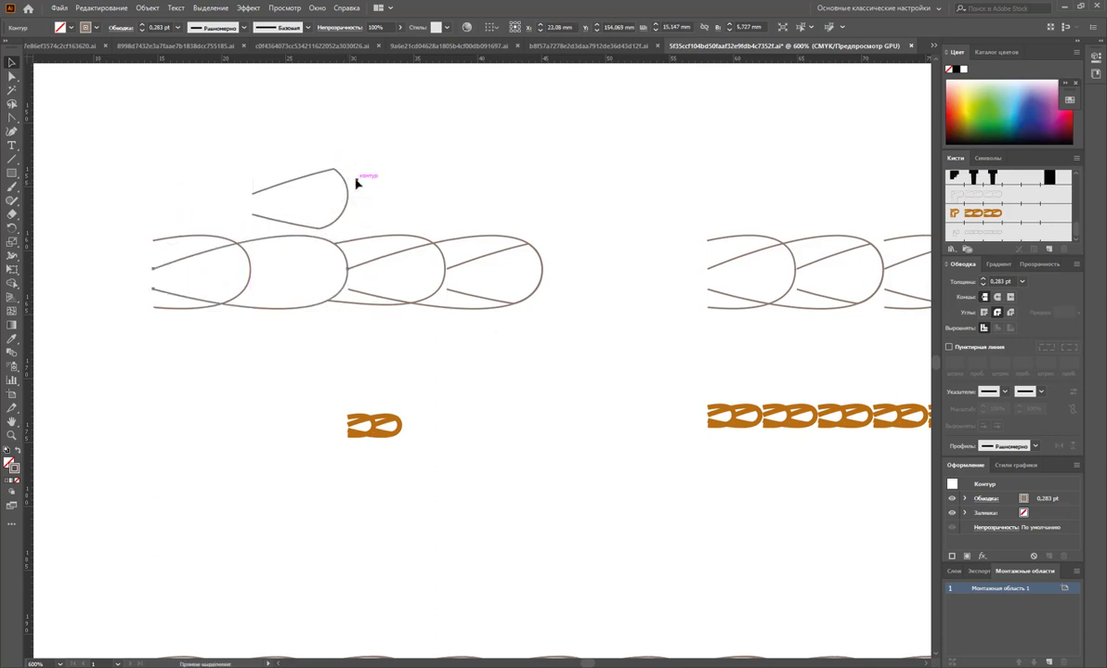
{"action": "key", "text": "ctrl+z"}
{"action": "left_click", "coordinate": [452, 395]}
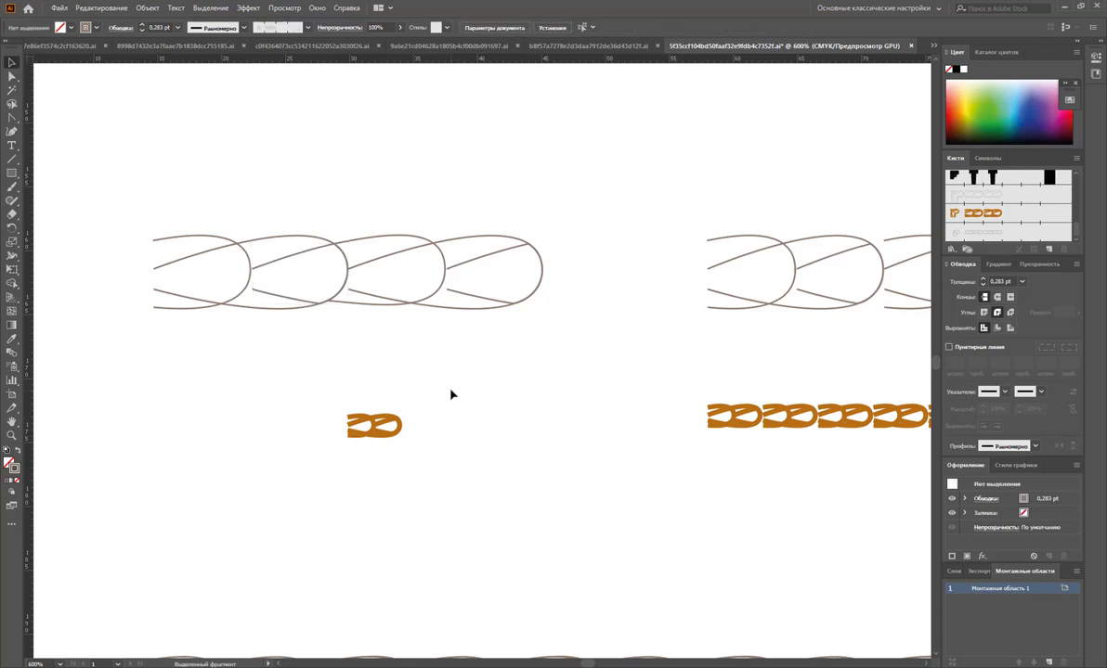
{"action": "left_click_drag", "start_coordinate": [444, 278], "coordinate": [447, 161]}
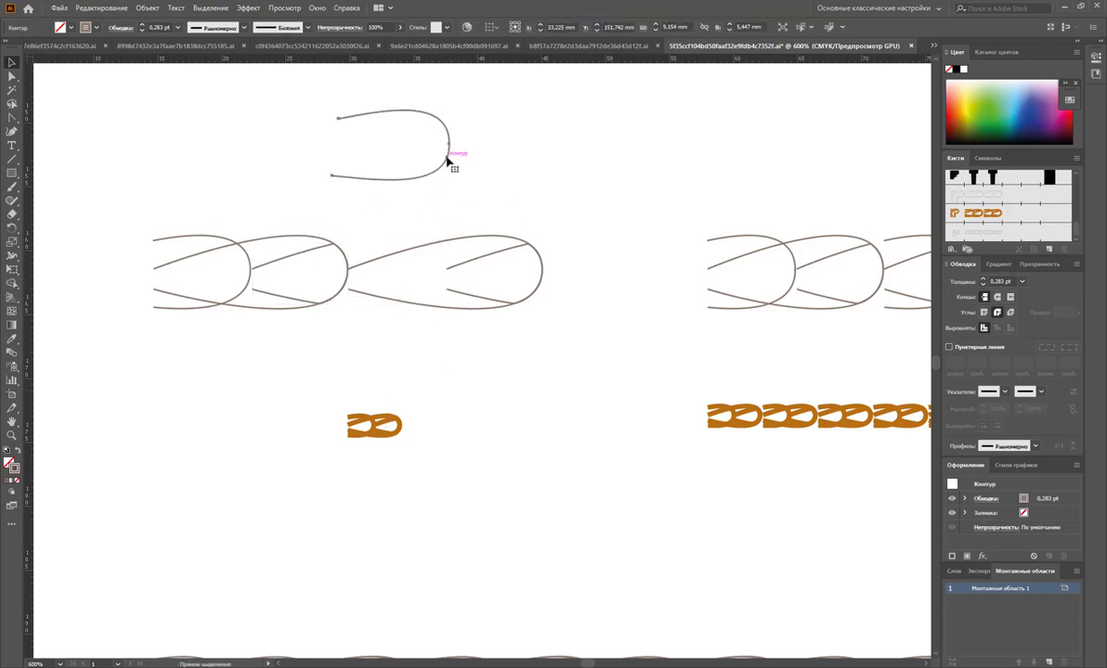
{"action": "key", "text": "ctrl+z"}
{"action": "left_click", "coordinate": [484, 379]}
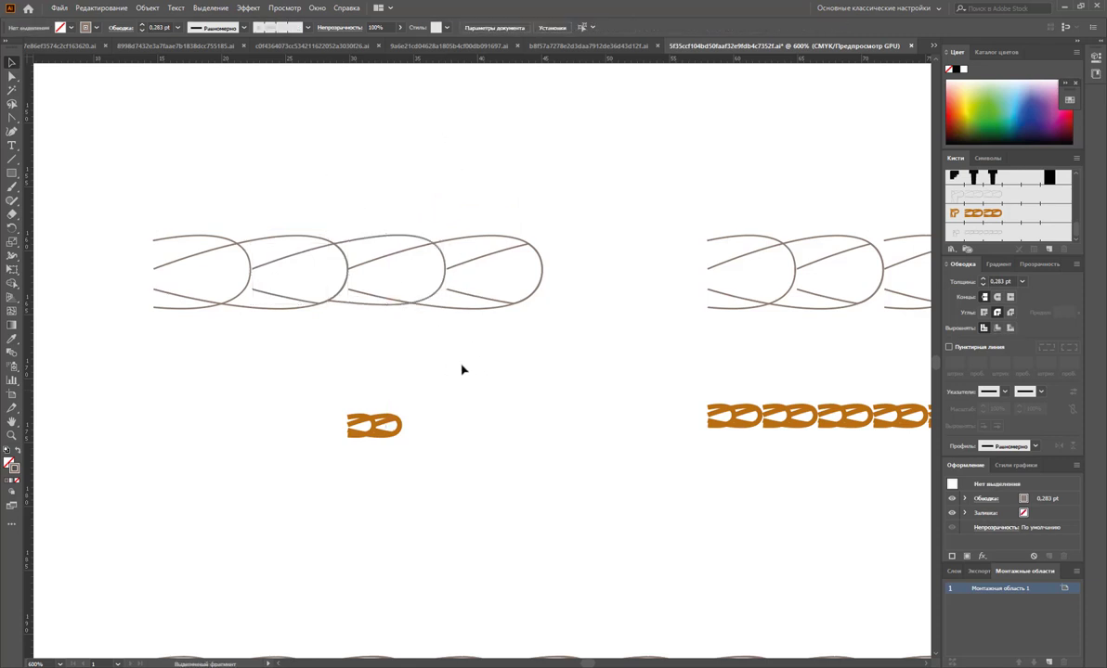
{"action": "left_click_drag", "start_coordinate": [452, 345], "coordinate": [242, 219]}
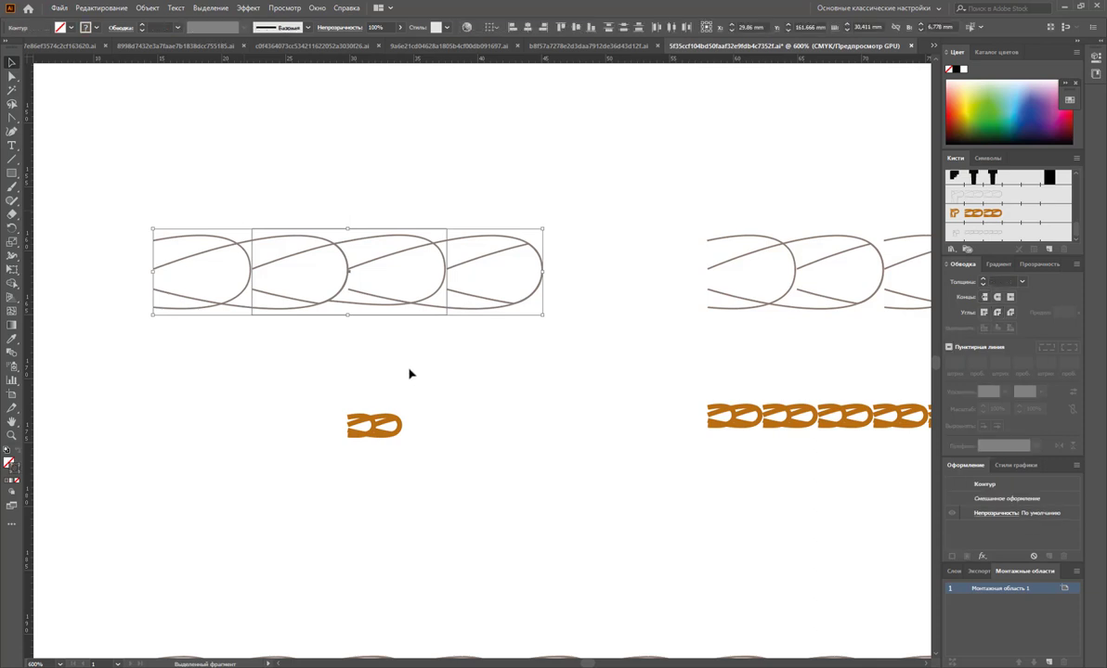
- Duplicate the left rope chain upward and bring its two middle links to the front
{"action": "left_click", "coordinate": [390, 322]}
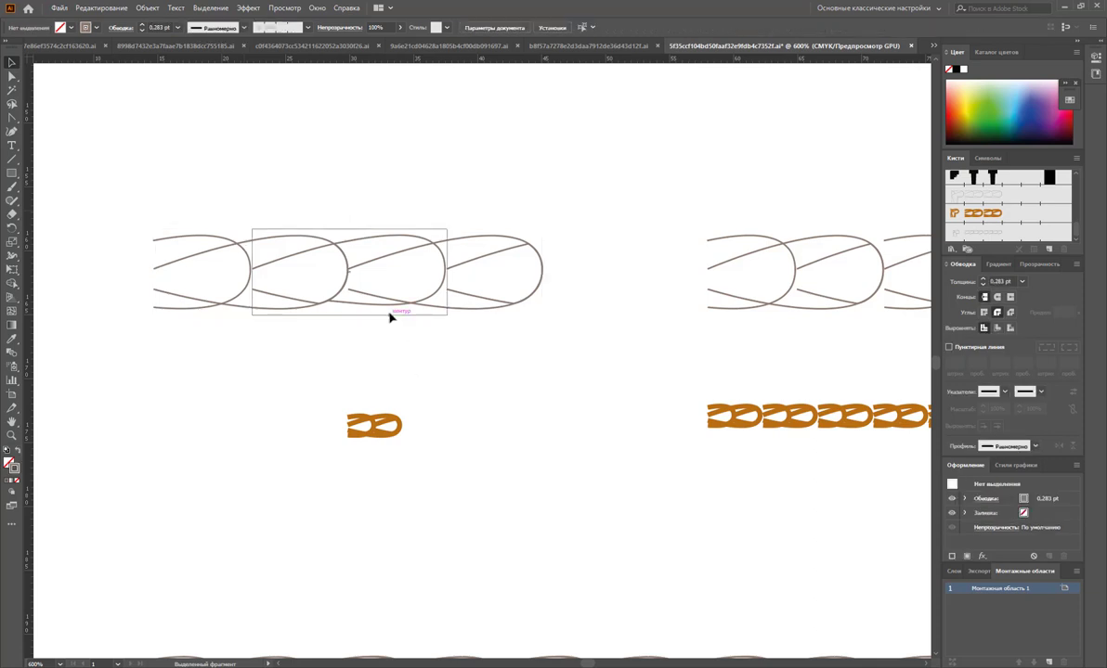
{"action": "left_click_drag", "start_coordinate": [554, 370], "coordinate": [170, 191]}
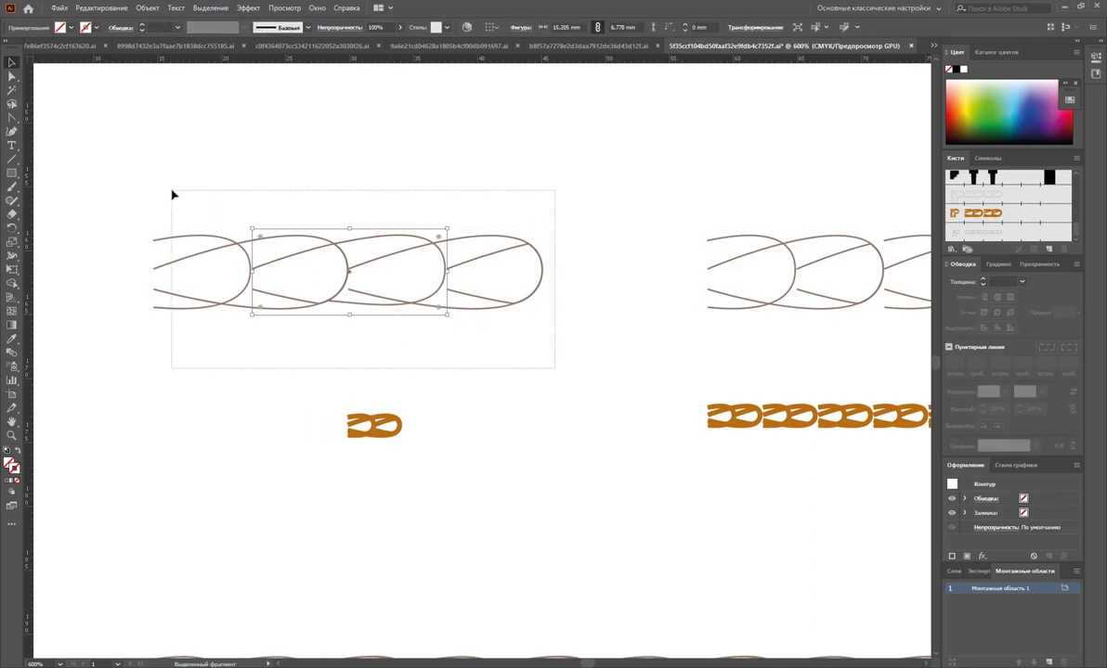
{"action": "scroll", "coordinate": [415, 351], "scroll_direction": "up", "scroll_amount": 2}
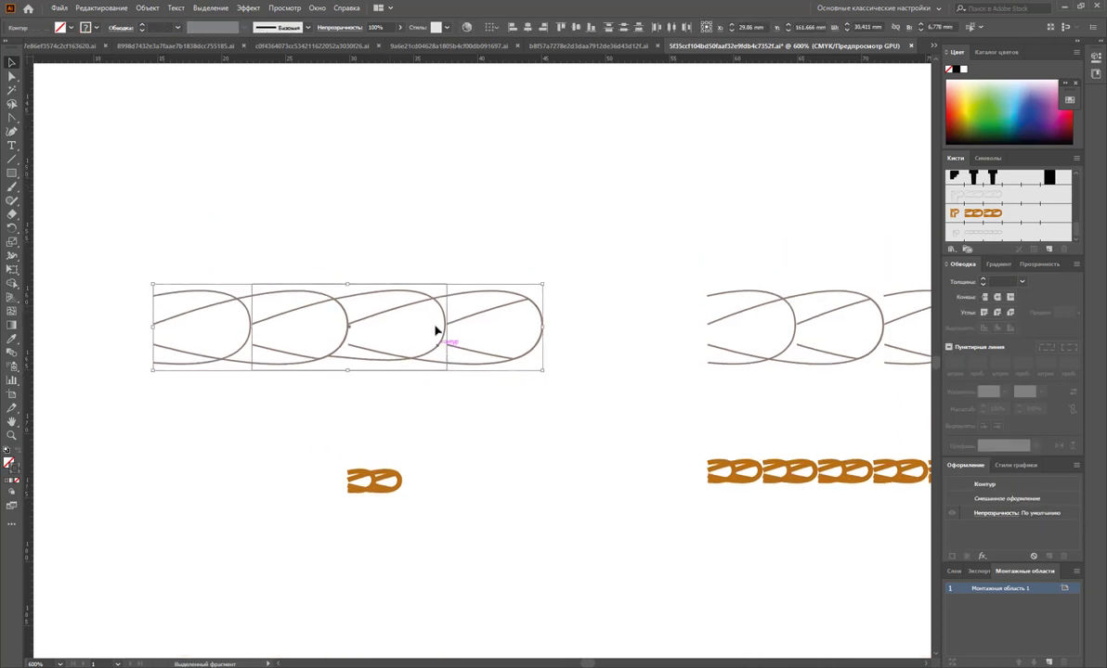
{"action": "left_click_drag", "start_coordinate": [429, 349], "coordinate": [424, 210]}
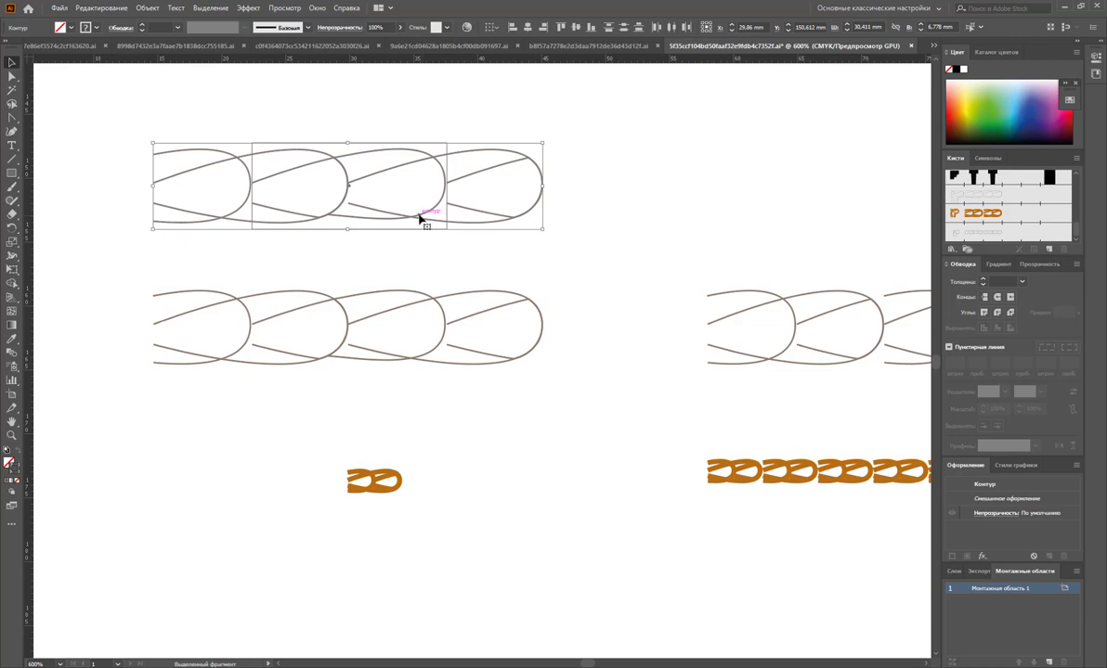
{"action": "left_click_drag", "start_coordinate": [423, 235], "coordinate": [405, 228]}
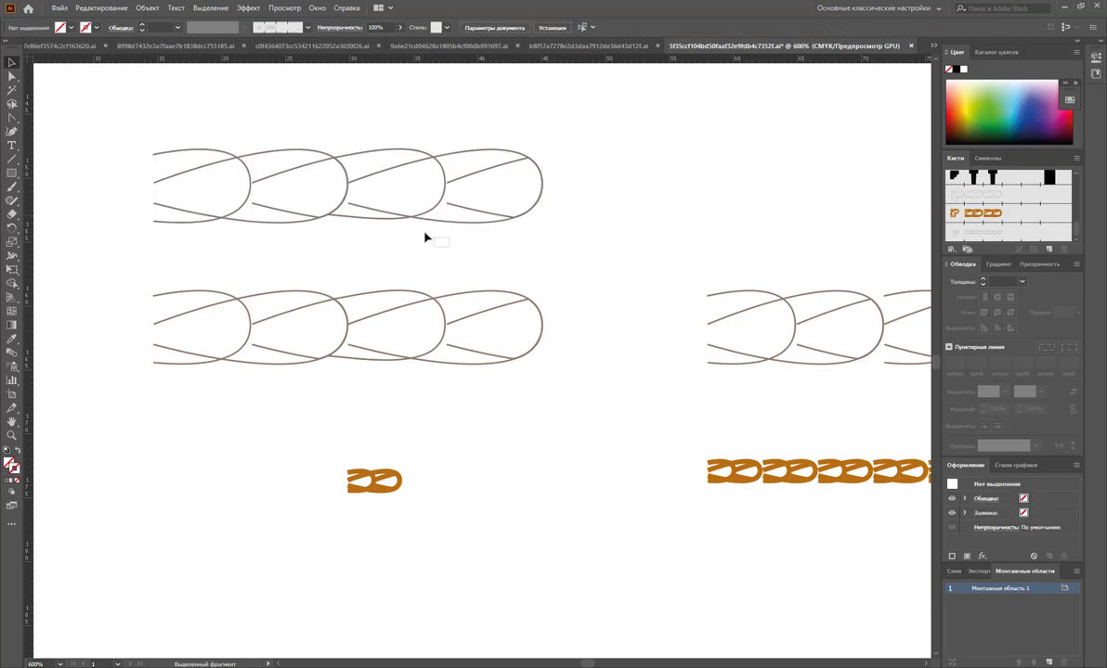
{"action": "right_click", "coordinate": [405, 228]}
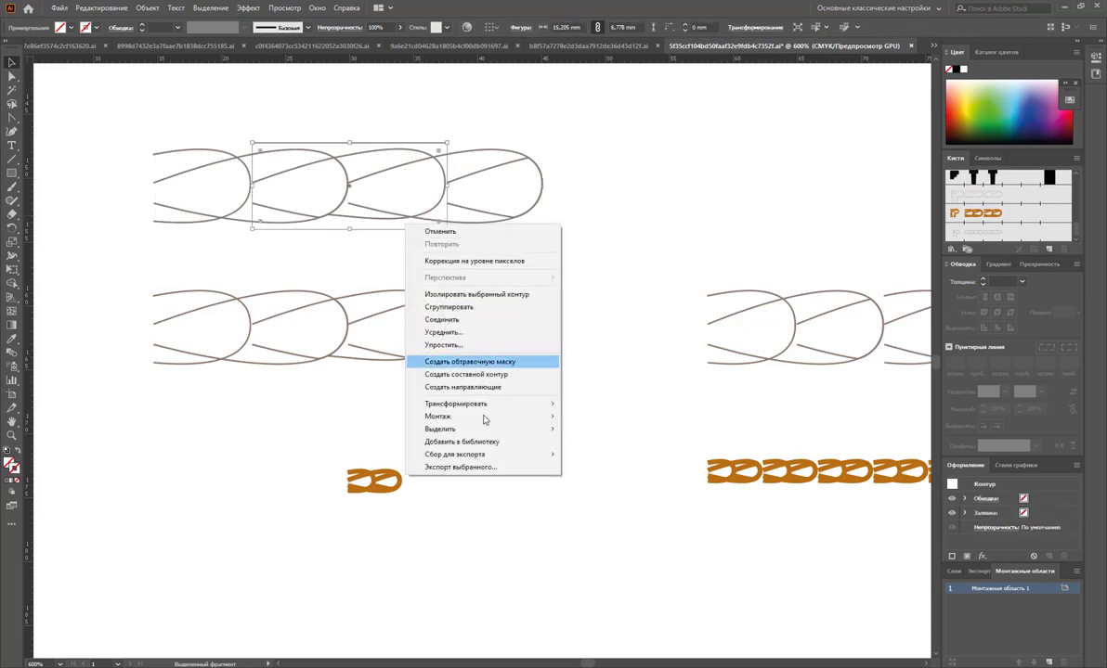
{"action": "left_click", "coordinate": [563, 415]}
- Clip the top chain to its middle links and copy the clipped tile to the right
{"action": "scroll", "coordinate": [561, 412], "scroll_direction": "up", "scroll_amount": 1}
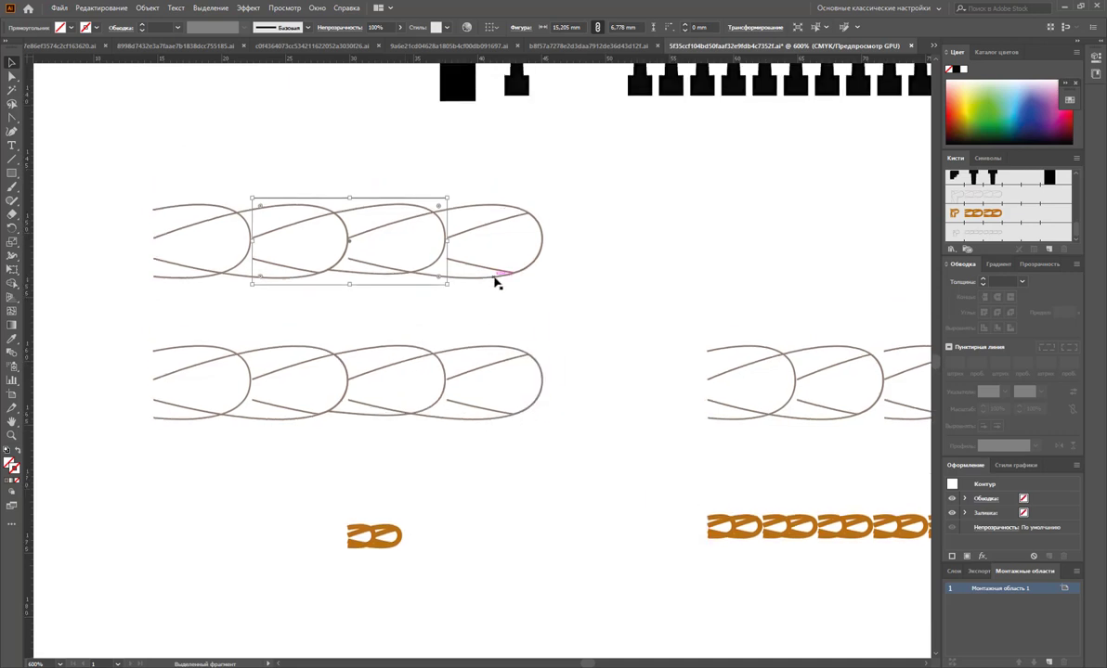
{"action": "left_click_drag", "start_coordinate": [230, 188], "coordinate": [303, 228]}
{"action": "right_click", "coordinate": [312, 227]}
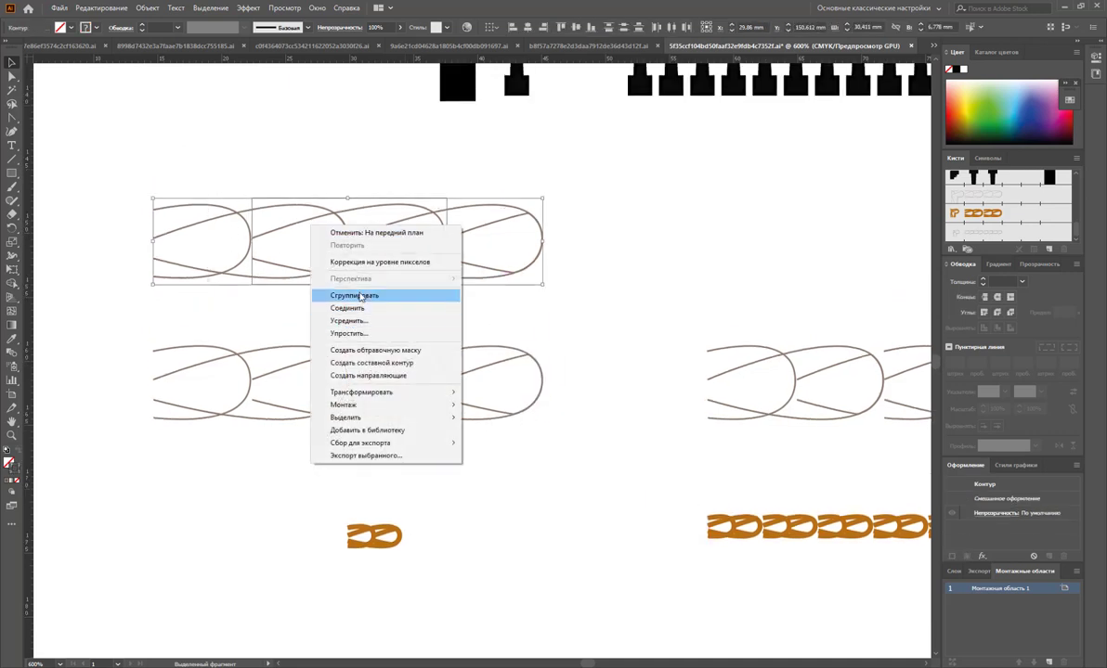
{"action": "left_click", "coordinate": [376, 350]}
{"action": "left_click", "coordinate": [443, 305]}
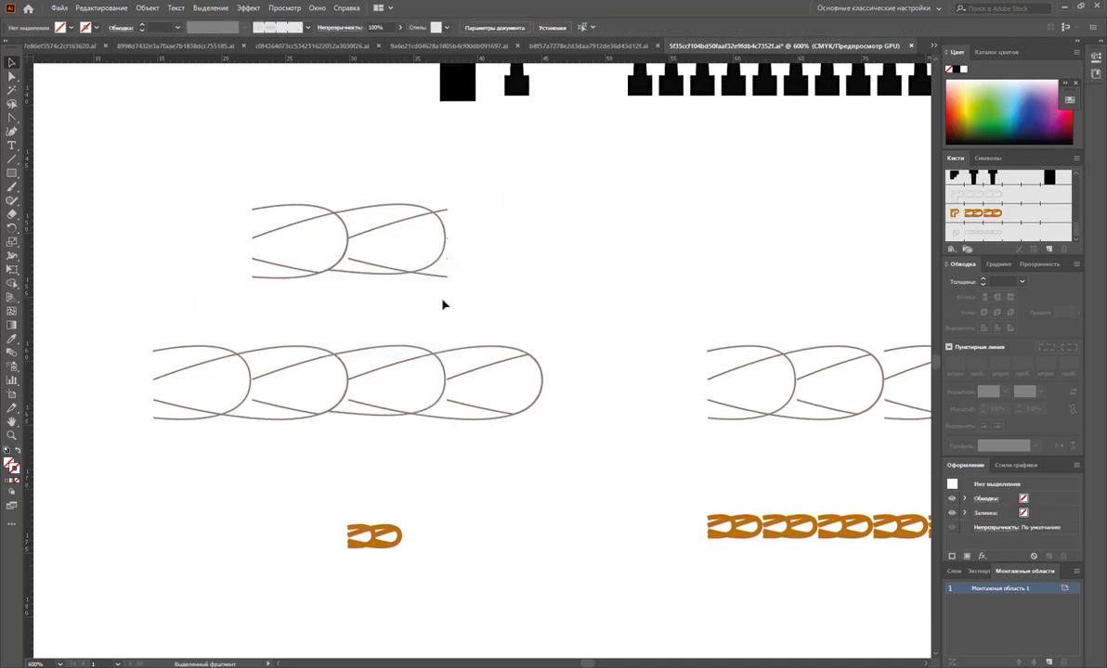
{"action": "left_click_drag", "start_coordinate": [327, 271], "coordinate": [519, 271]}
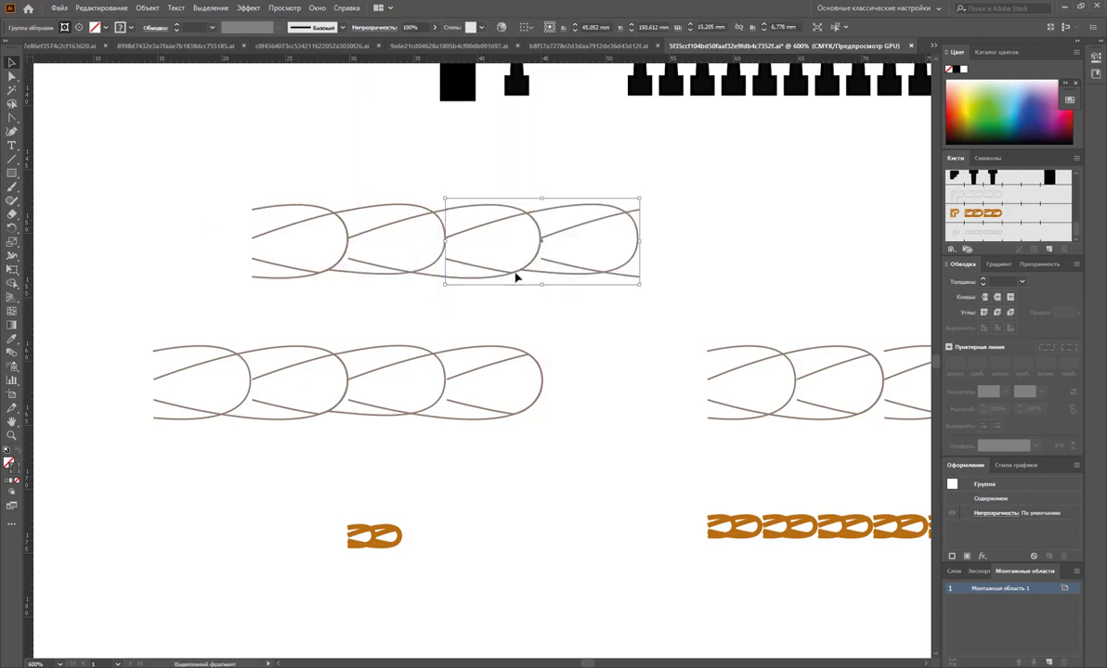
{"action": "left_click", "coordinate": [506, 315]}
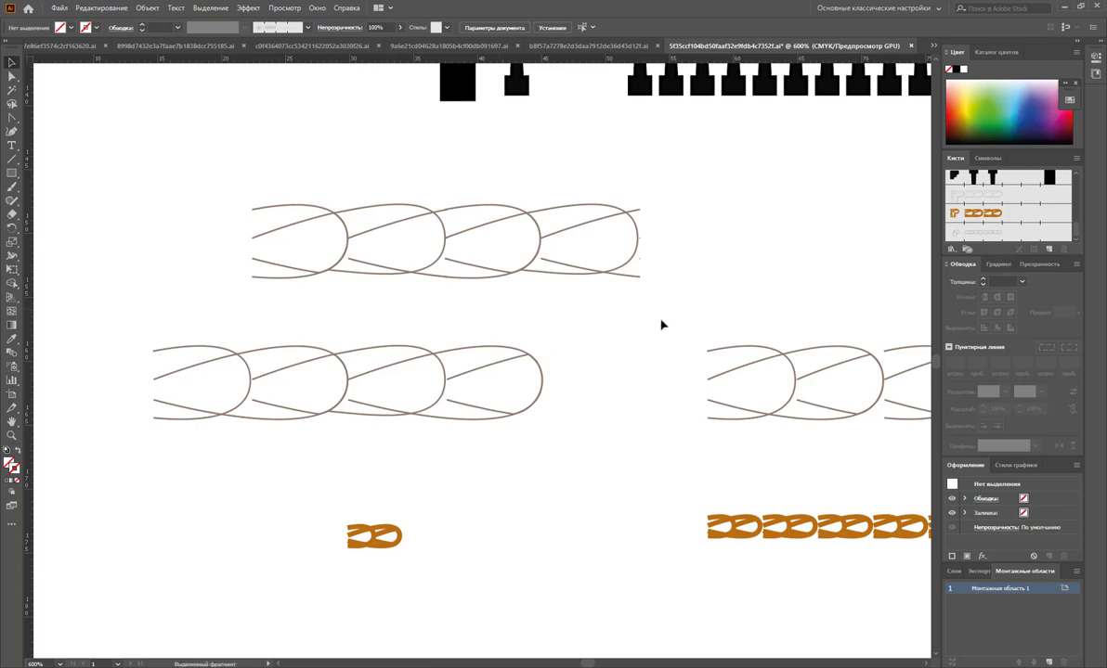
- Apply the newest rope brush, move the rope stroke lower, and fit the artboard in view
{"action": "left_click", "coordinate": [1001, 238]}
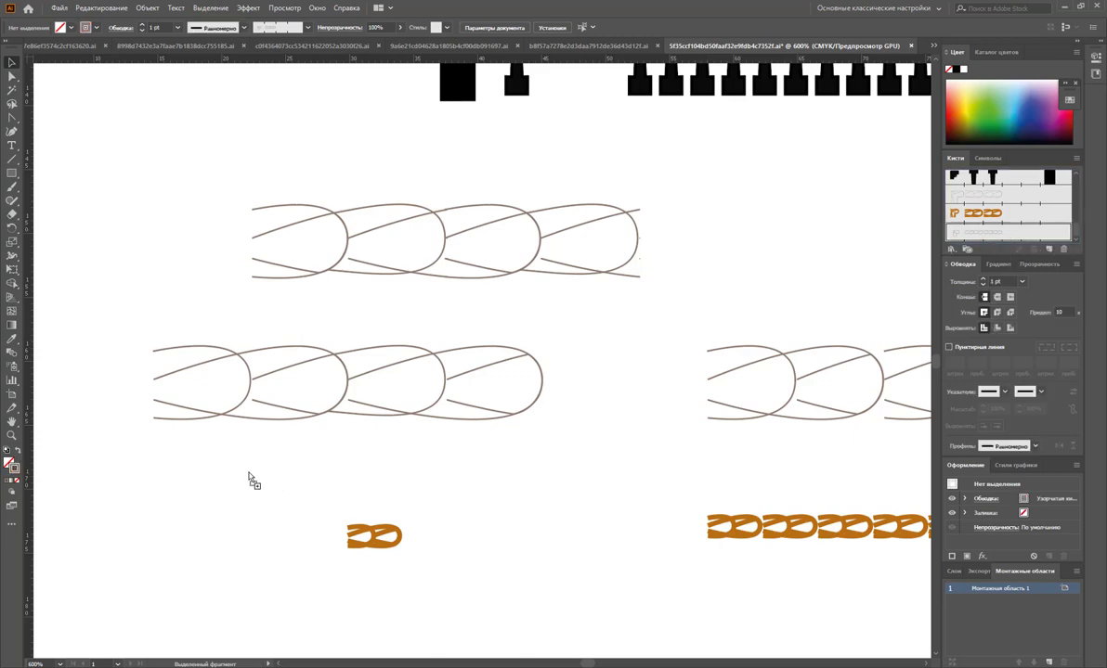
{"action": "scroll", "coordinate": [259, 469], "scroll_direction": "down", "scroll_amount": 2}
{"action": "left_click_drag", "start_coordinate": [313, 424], "coordinate": [262, 582]}
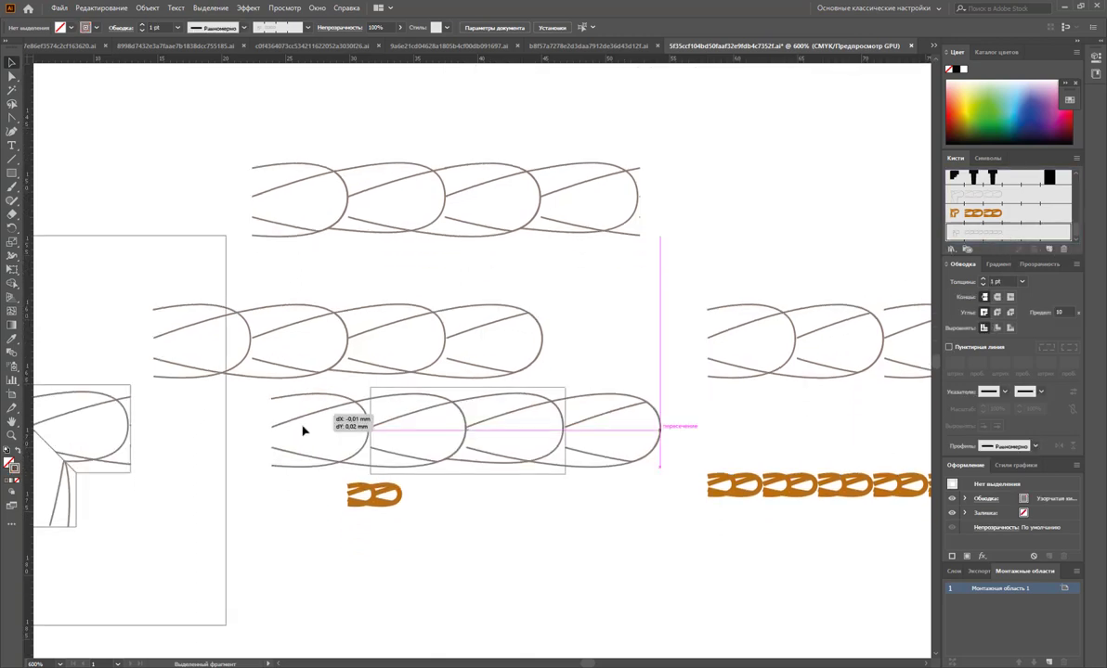
{"action": "left_click", "coordinate": [527, 493]}
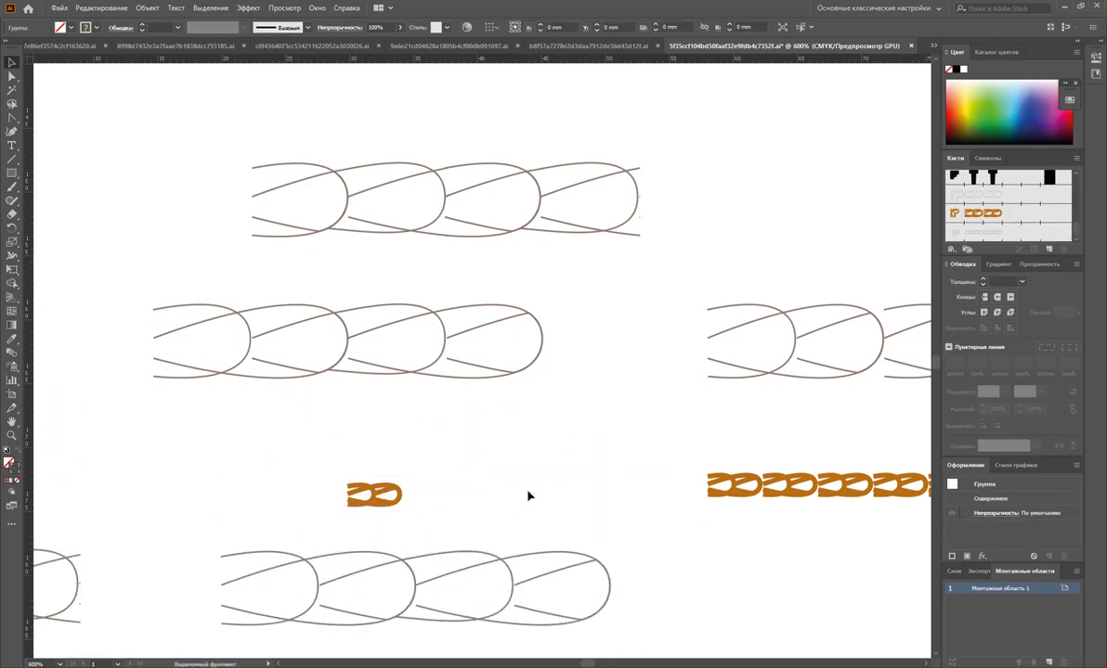
{"action": "key", "text": "ctrl+0"}
- Zoom back in on the rope rows and drag the single rope chain path into the Brushes panel
{"action": "left_click", "coordinate": [528, 412], "text": "alt"}
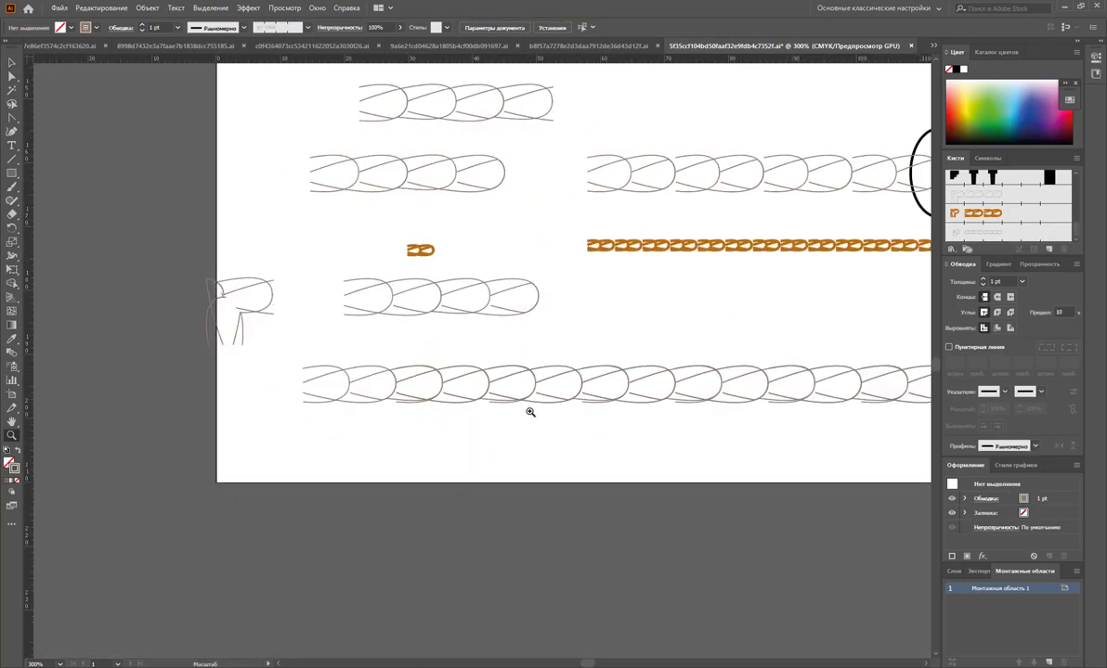
{"action": "scroll", "coordinate": [477, 328], "scroll_direction": "up", "scroll_amount": 1}
{"action": "left_click", "coordinate": [445, 322]}
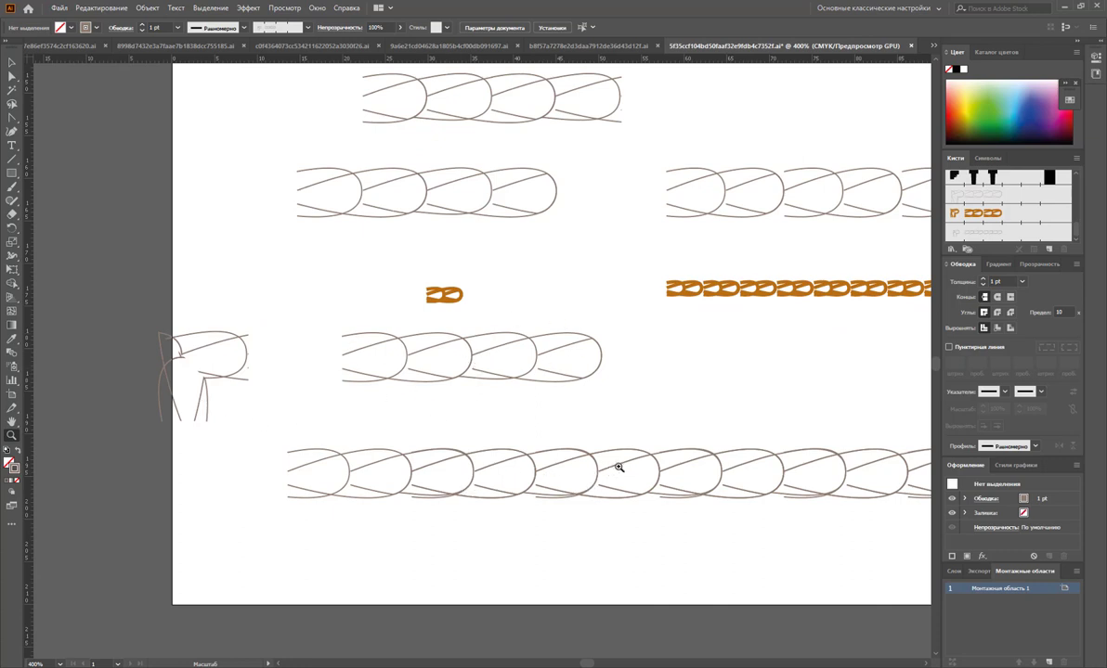
{"action": "left_click", "coordinate": [11, 62]}
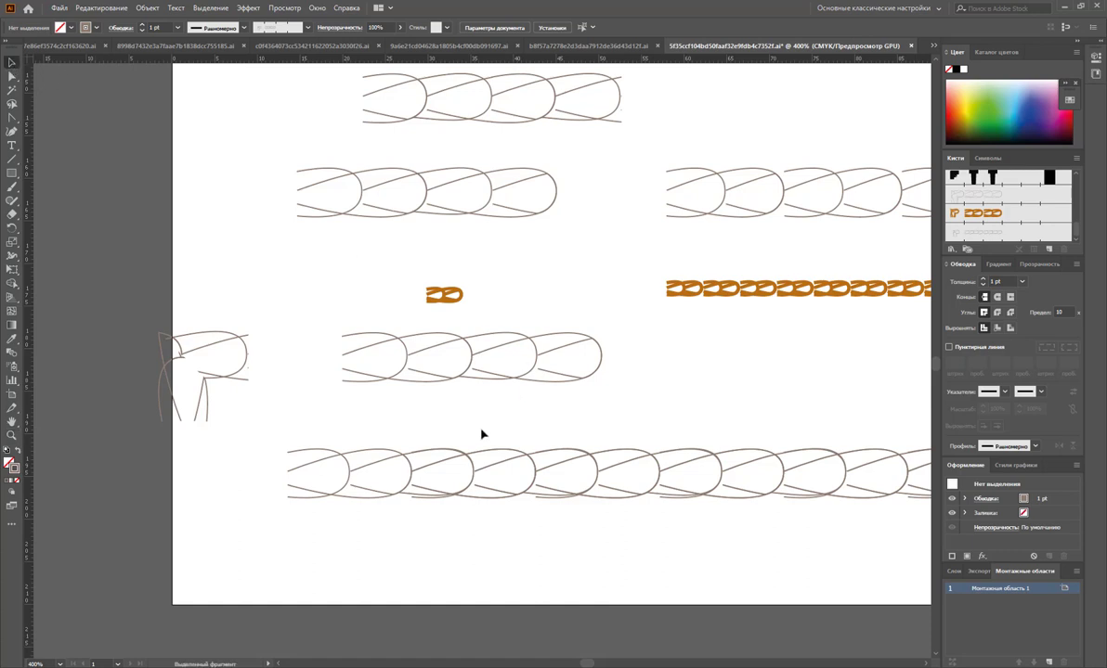
{"action": "left_click", "coordinate": [485, 374]}
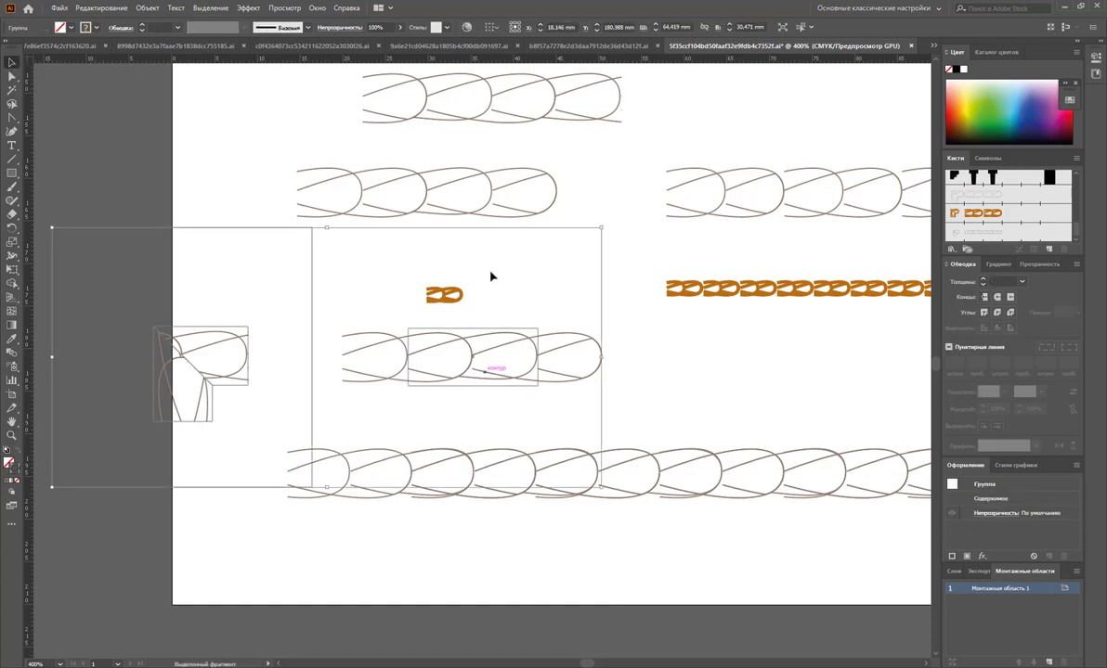
{"action": "scroll", "coordinate": [492, 277], "scroll_direction": "up", "scroll_amount": 1}
{"action": "left_click_drag", "start_coordinate": [516, 274], "coordinate": [299, 181]}
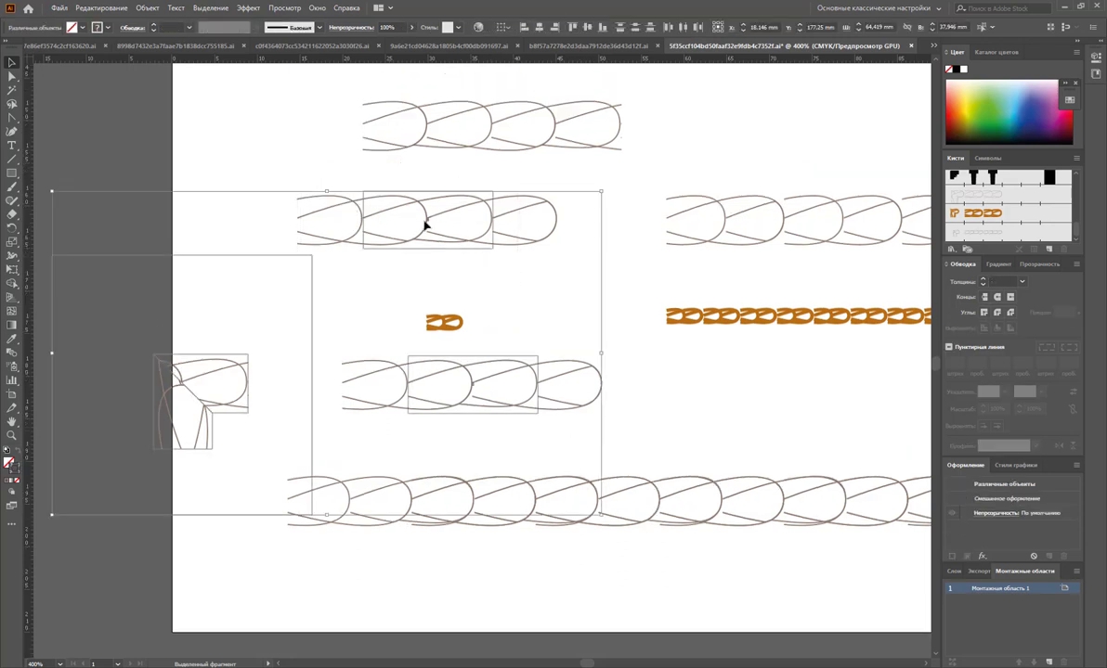
{"action": "left_click", "coordinate": [448, 252]}
{"action": "left_click", "coordinate": [360, 205]}
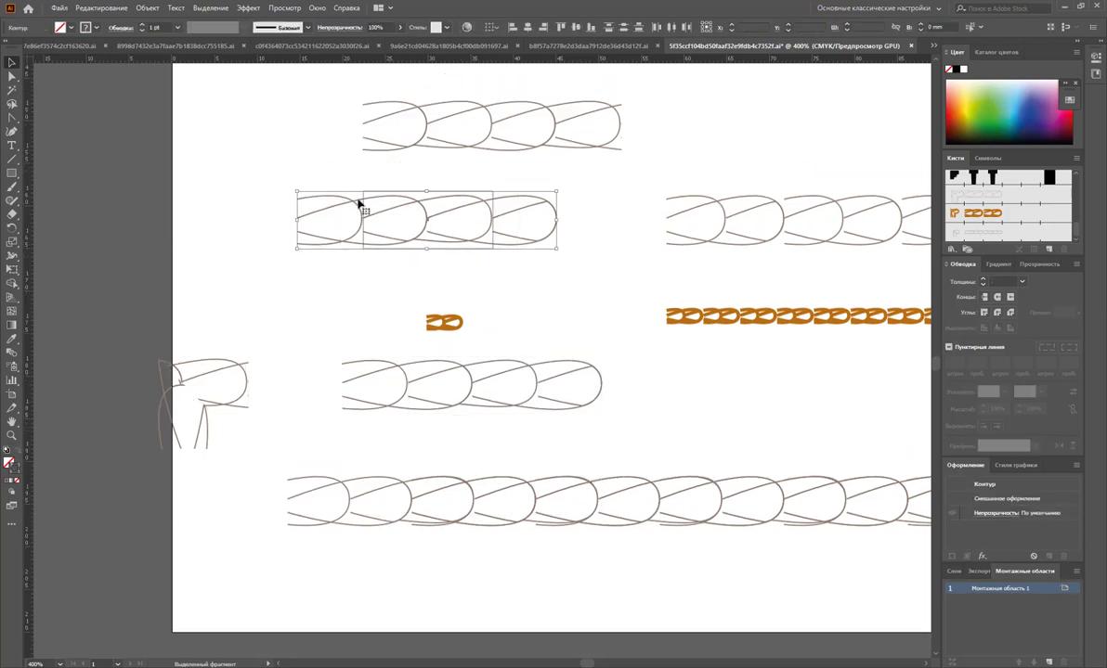
{"action": "left_click_drag", "start_coordinate": [428, 226], "coordinate": [954, 219]}
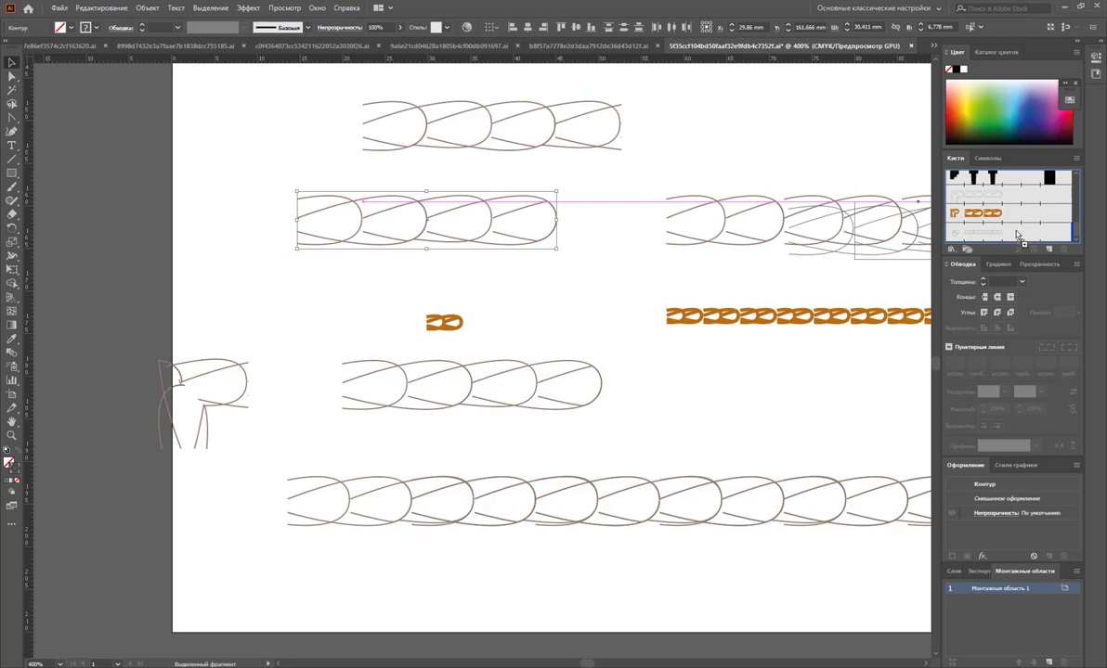
- Save the new brush as a pattern brush, leaving the outer corner tile unchanged
{"action": "left_click", "coordinate": [529, 396]}
{"action": "left_click", "coordinate": [525, 422]}
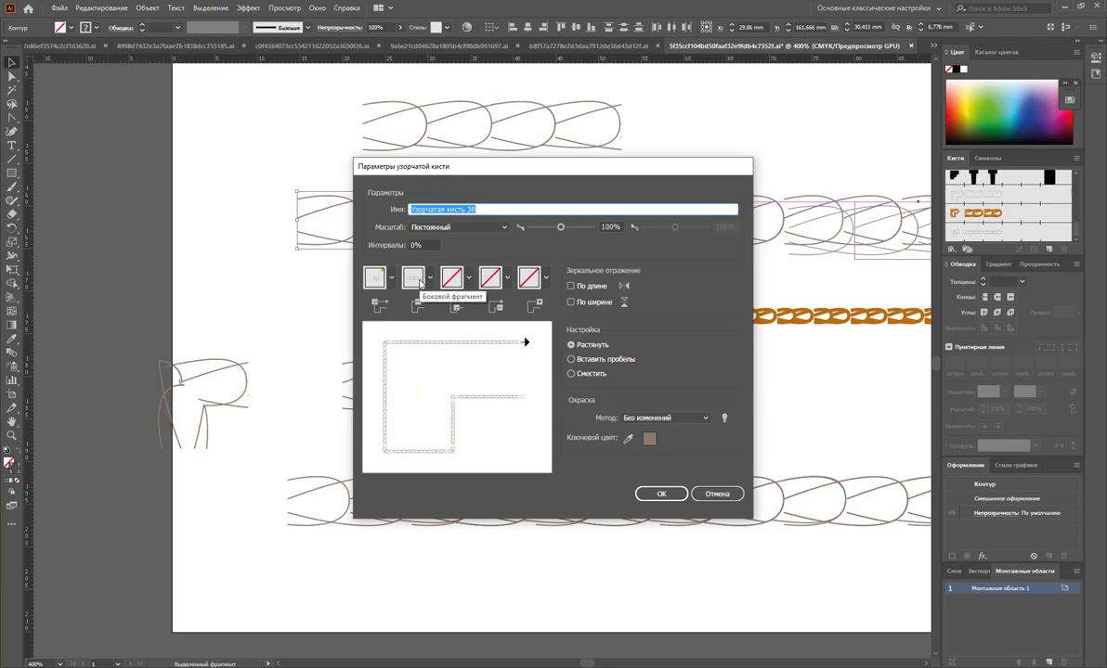
{"action": "left_click", "coordinate": [430, 277]}
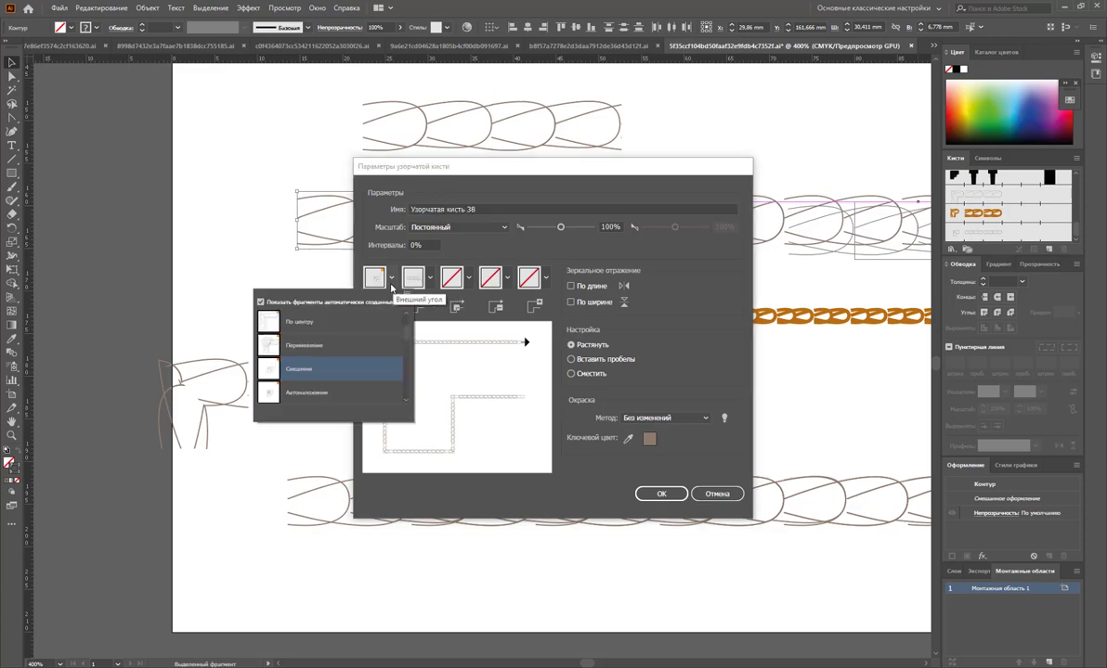
{"action": "left_click", "coordinate": [311, 300]}
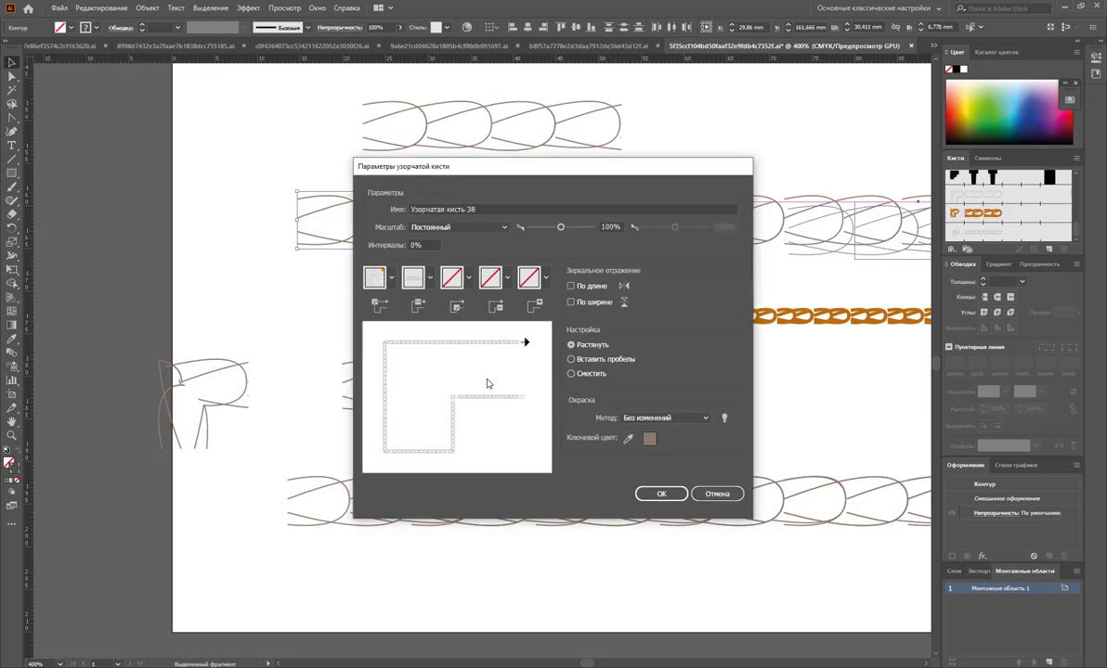
{"action": "left_click", "coordinate": [414, 277]}
{"action": "left_click", "coordinate": [363, 316]}
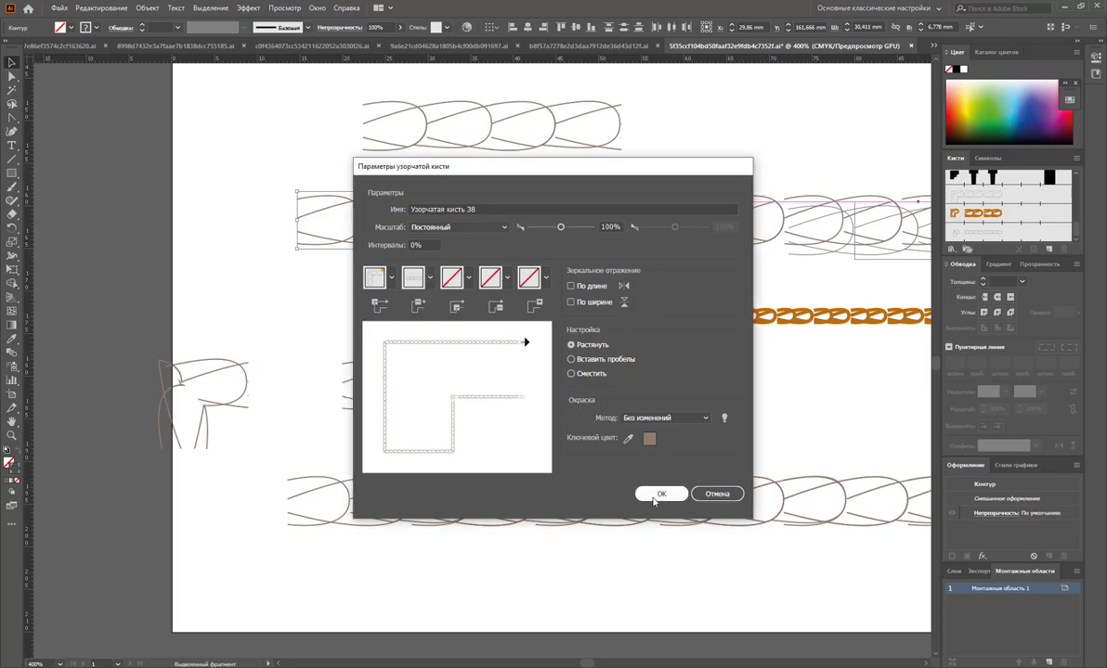
{"action": "left_click", "coordinate": [647, 494]}
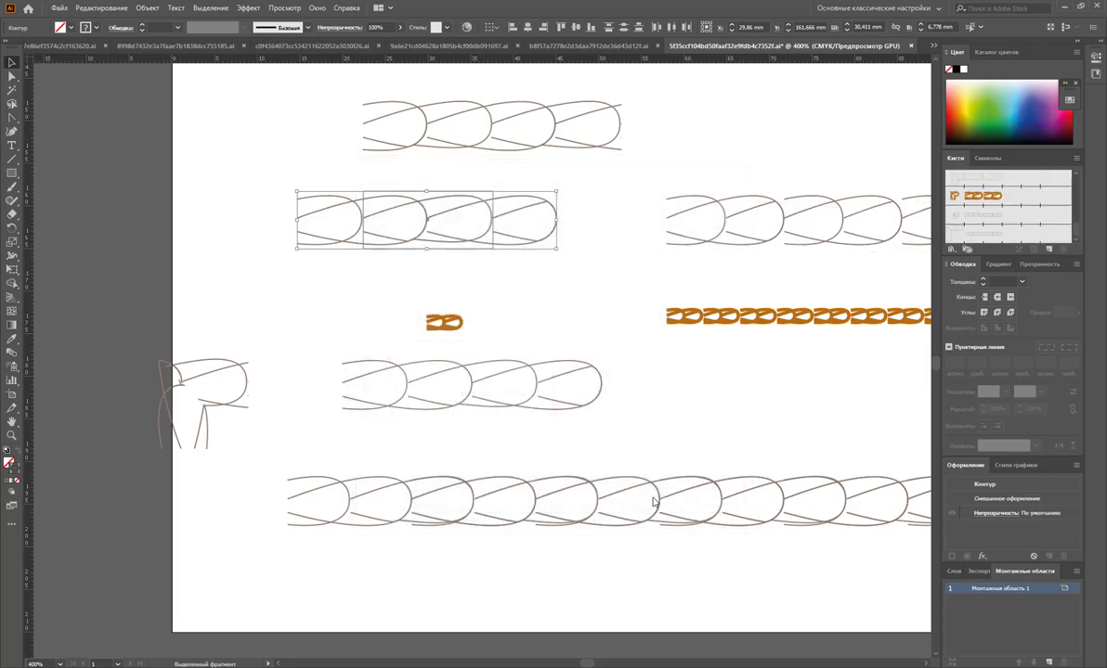
- Copy the rope stroke to a new line below the original
{"action": "left_click", "coordinate": [674, 428]}
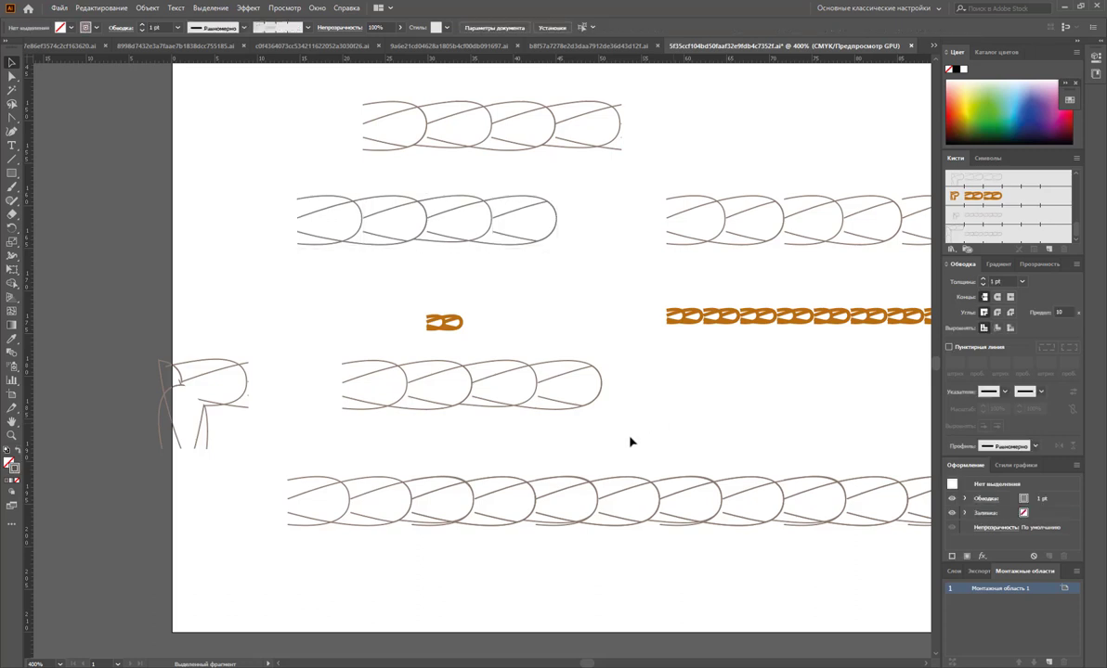
{"action": "scroll", "coordinate": [639, 480], "scroll_direction": "down", "scroll_amount": 1}
{"action": "left_click", "coordinate": [637, 458]}
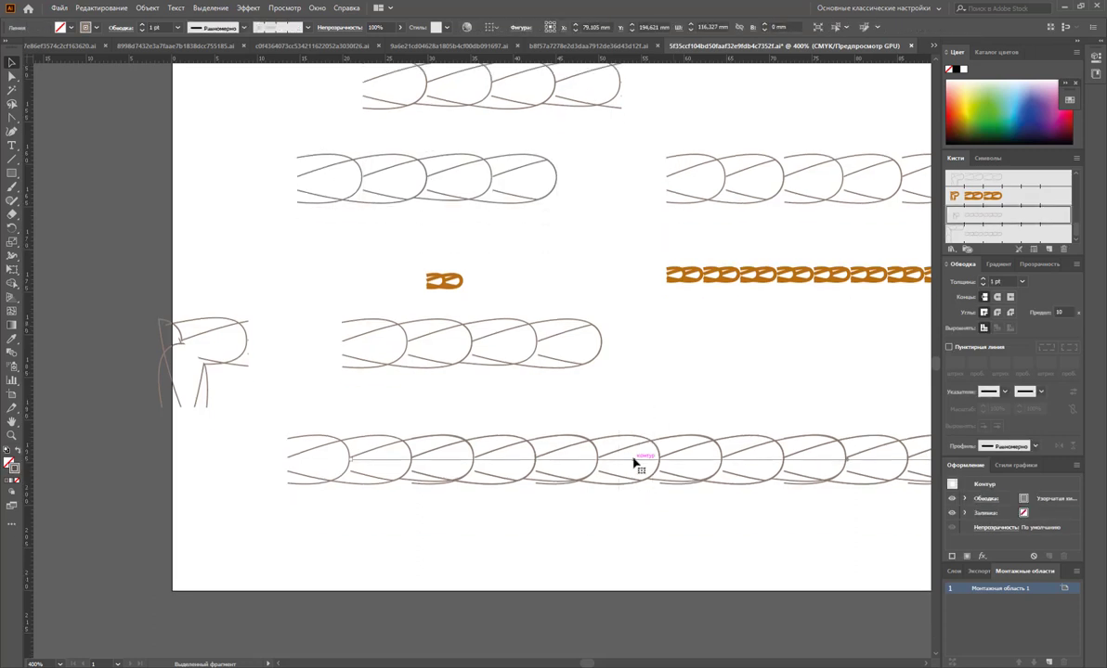
{"action": "left_click_drag", "start_coordinate": [634, 480], "coordinate": [631, 541]}
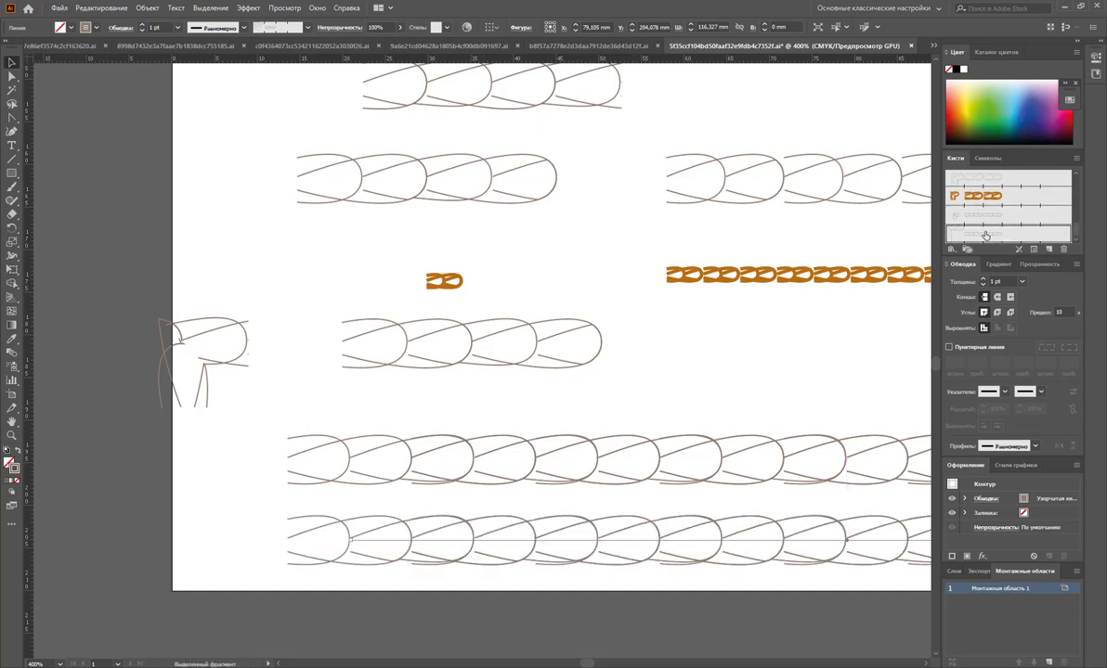
- Stroke the bottom line with the gray rope brush, deselect, and zoom out
{"action": "left_click", "coordinate": [985, 197]}
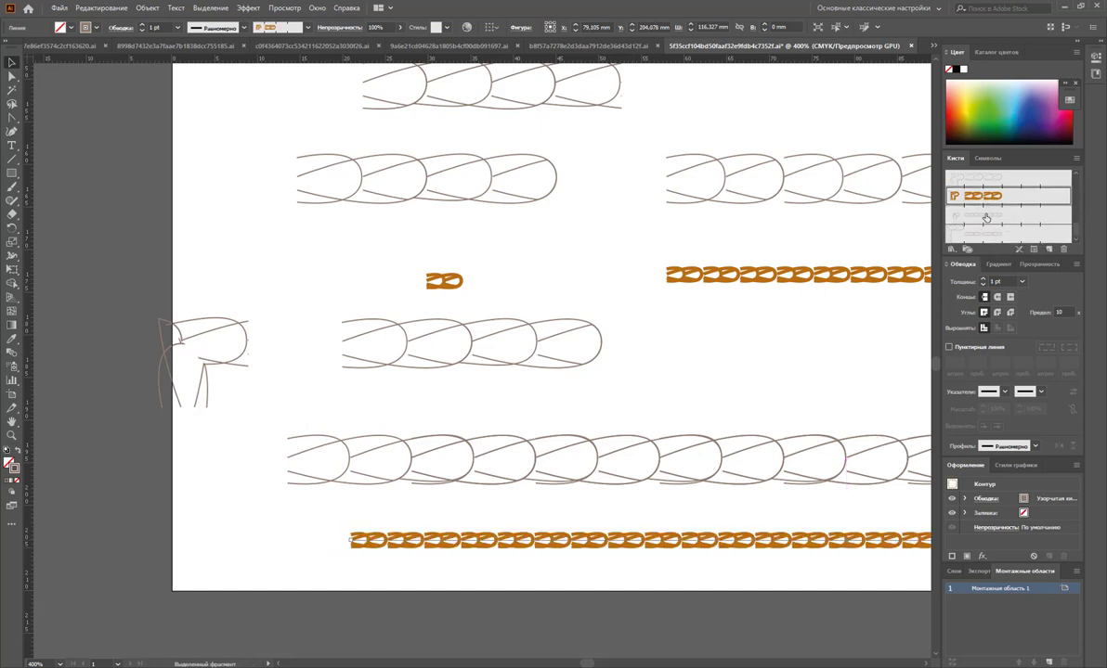
{"action": "left_click", "coordinate": [986, 232]}
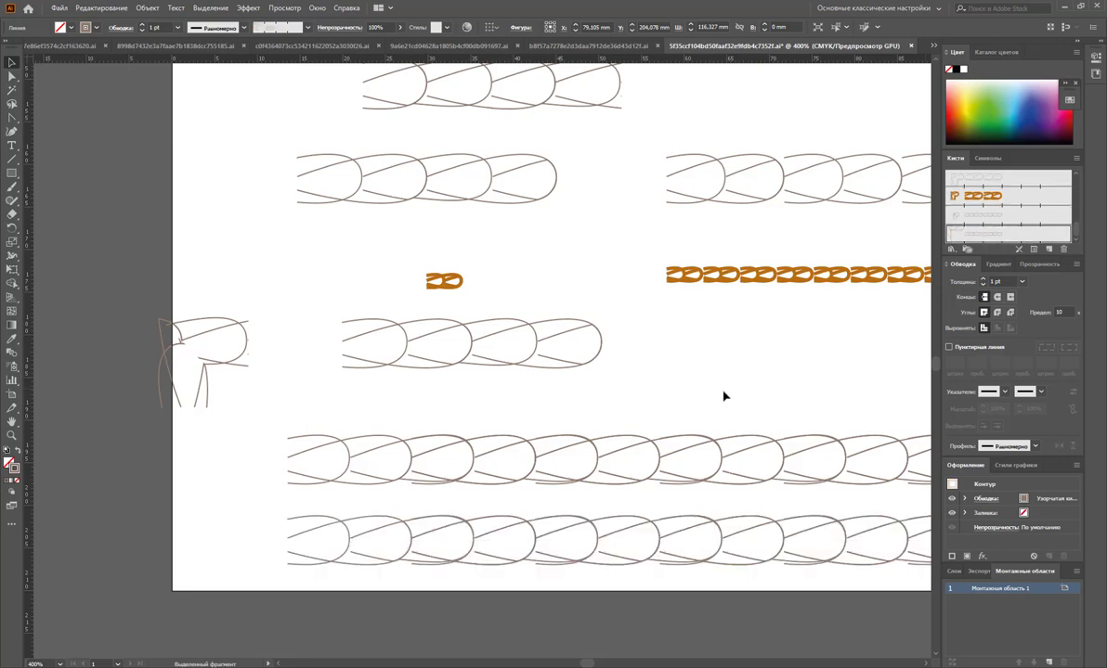
{"action": "key", "text": "ctrl+shift+a"}
{"action": "key", "text": "z"}
{"action": "left_click", "coordinate": [702, 436], "text": "alt"}
{"action": "left_click", "coordinate": [564, 374], "text": "alt"}
{"action": "left_click", "coordinate": [468, 335], "text": "alt"}
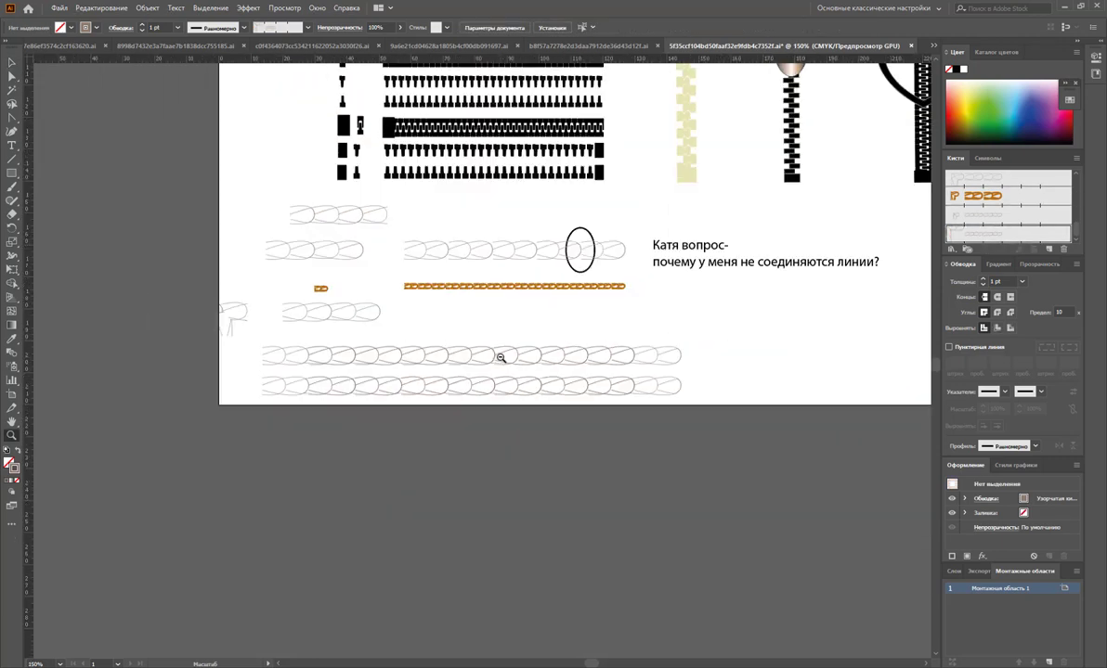
{"action": "left_click", "coordinate": [576, 362]}
{"action": "left_click", "coordinate": [427, 309]}
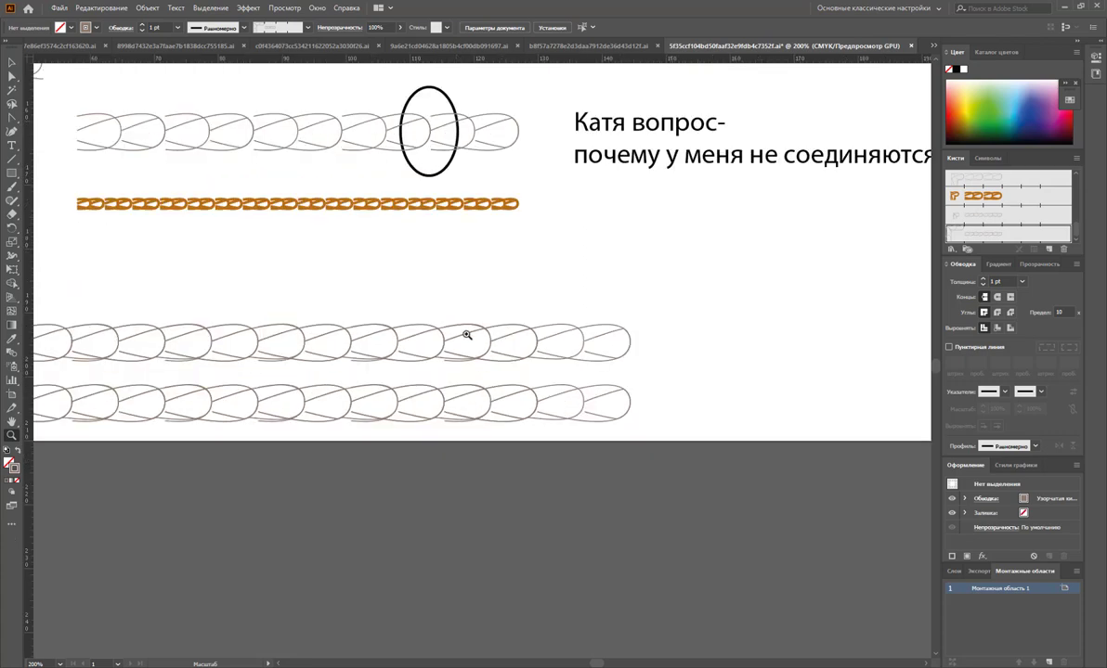
{"action": "left_click", "coordinate": [511, 358]}
{"action": "left_click", "coordinate": [536, 365]}
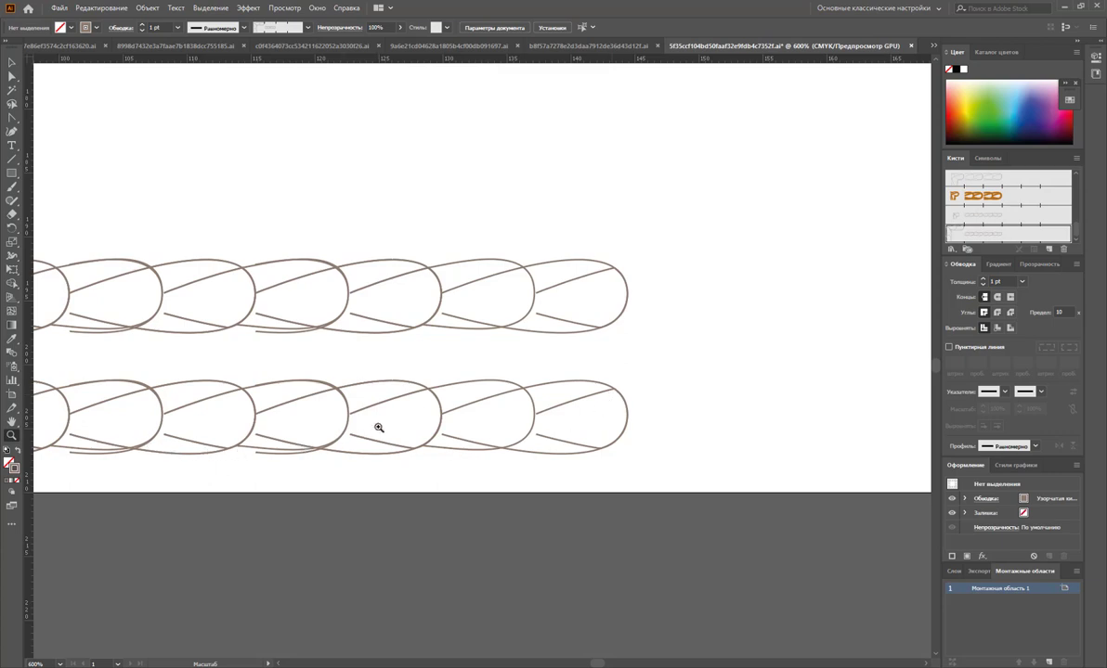
{"action": "left_click", "coordinate": [320, 395], "text": "alt"}
{"action": "left_click", "coordinate": [336, 363], "text": "alt"}
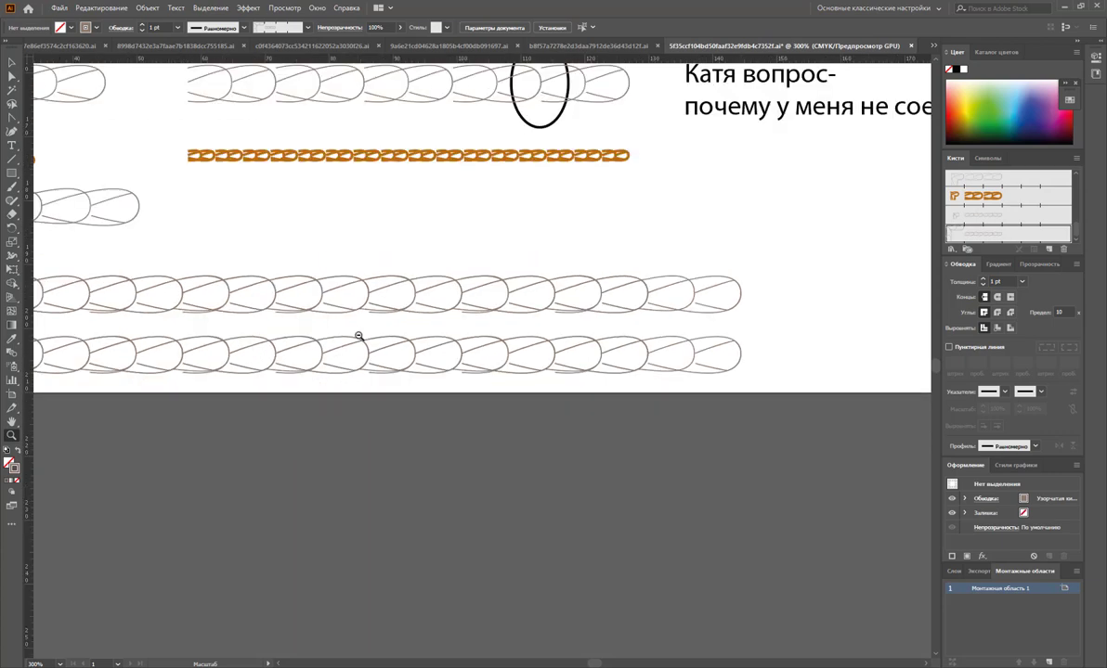
{"action": "left_click", "coordinate": [361, 336], "text": "alt"}
{"action": "scroll", "coordinate": [449, 345], "scroll_direction": "up", "scroll_amount": 2}
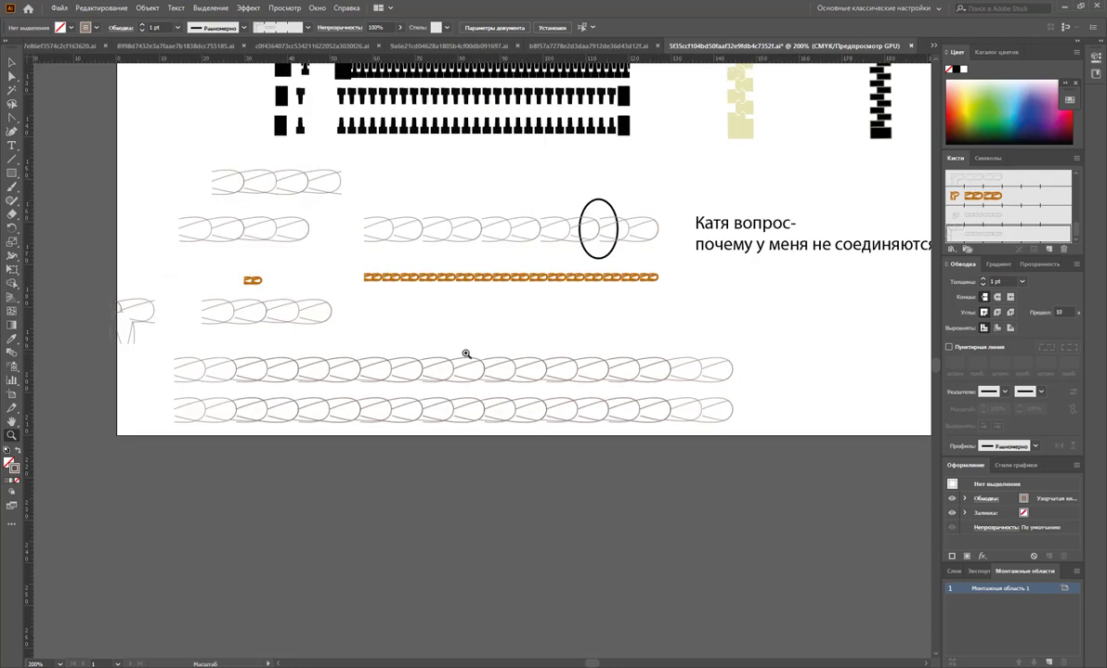
{"action": "scroll", "coordinate": [465, 353], "scroll_direction": "up", "scroll_amount": 2}
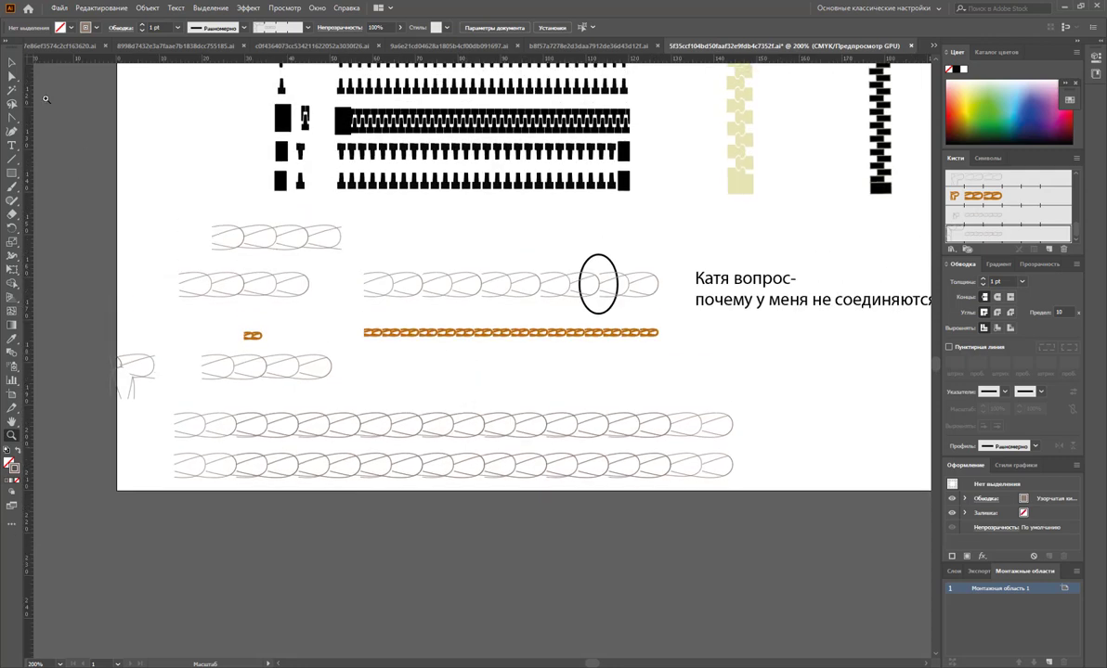
{"action": "left_click", "coordinate": [11, 62]}
{"action": "scroll", "coordinate": [1008, 204], "scroll_direction": "up", "scroll_amount": 2}
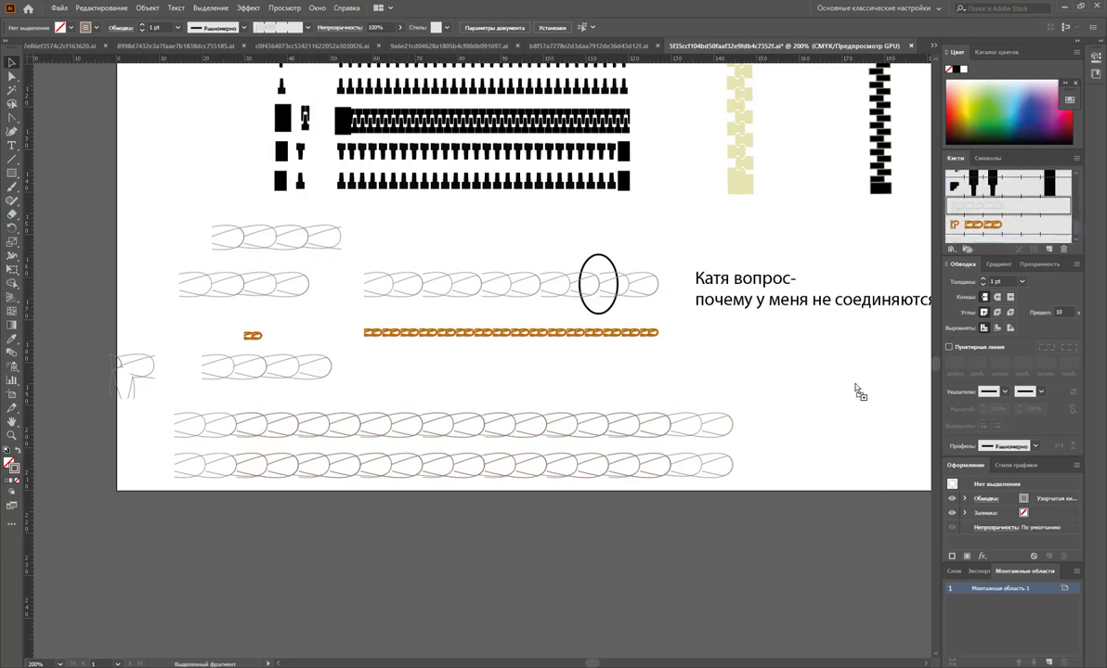
- Drop the rope brush artwork onto the artboard, ungroup it, and delete the corner piece
{"action": "left_click_drag", "start_coordinate": [856, 391], "coordinate": [854, 394]}
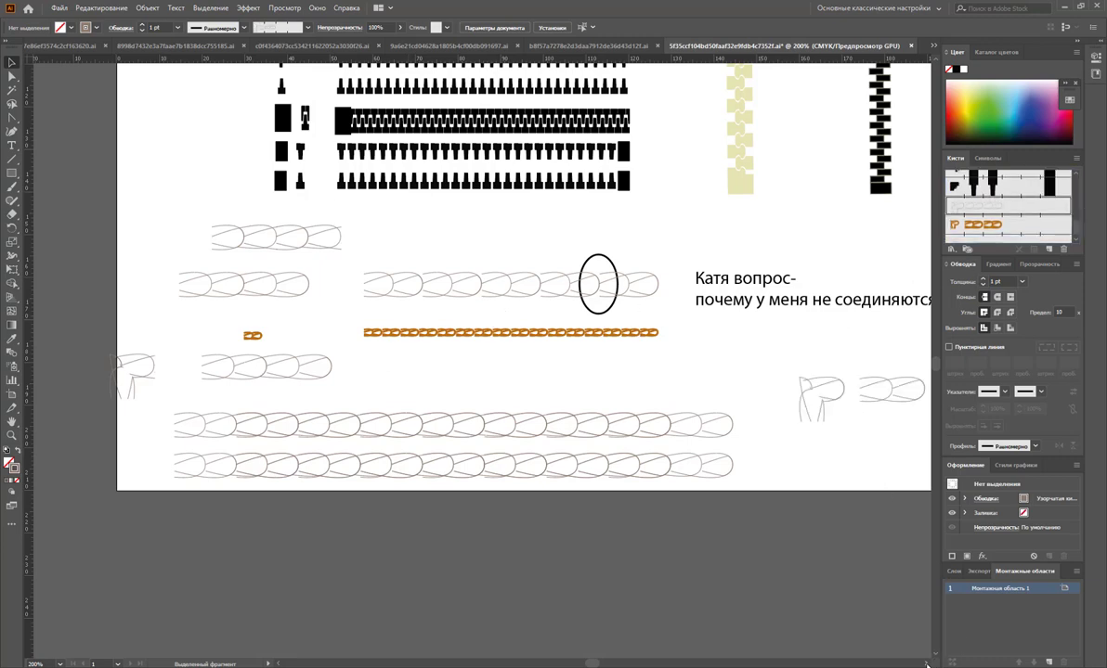
{"action": "scroll", "coordinate": [926, 665], "scroll_direction": "right", "scroll_amount": 3}
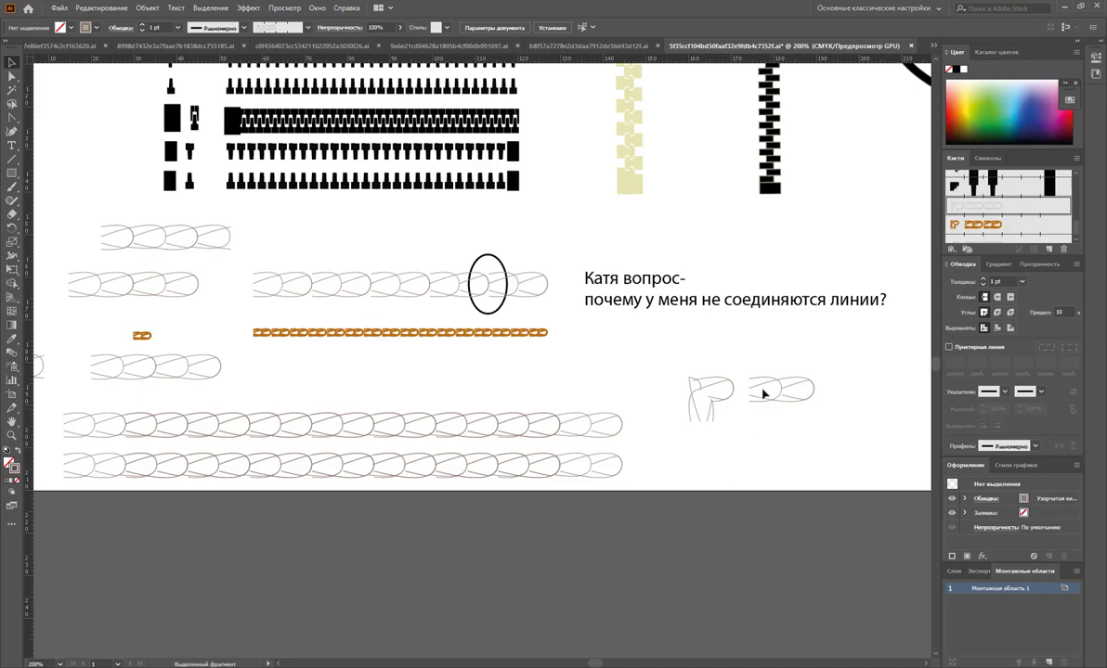
{"action": "left_click", "coordinate": [778, 392]}
{"action": "right_click", "coordinate": [781, 394]}
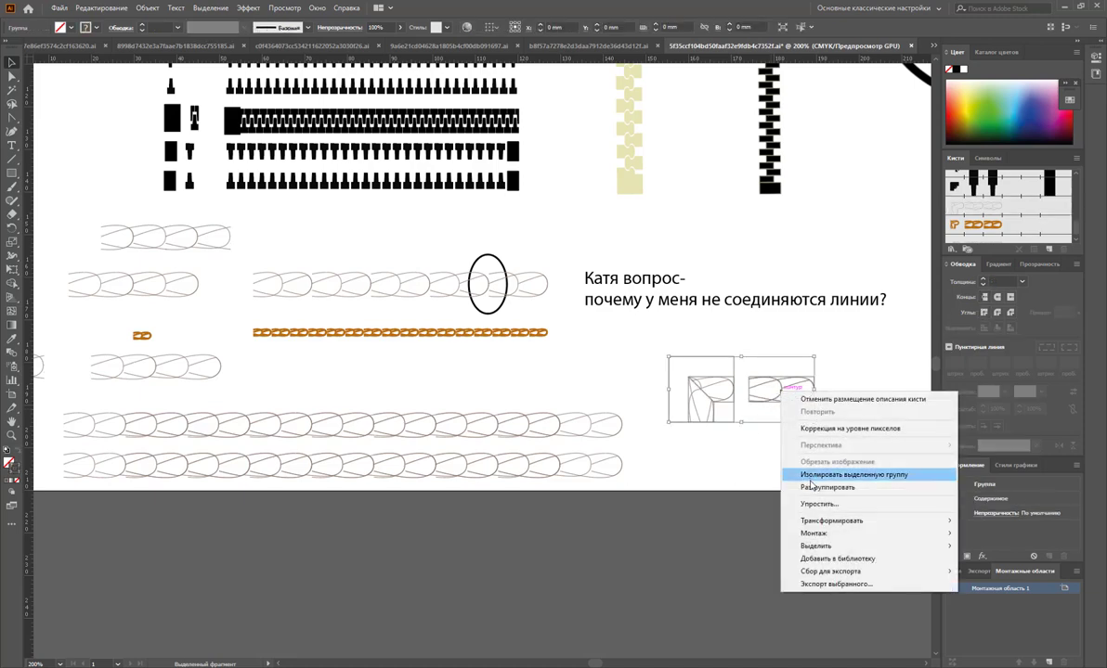
{"action": "left_click", "coordinate": [826, 487]}
{"action": "left_click", "coordinate": [699, 388]}
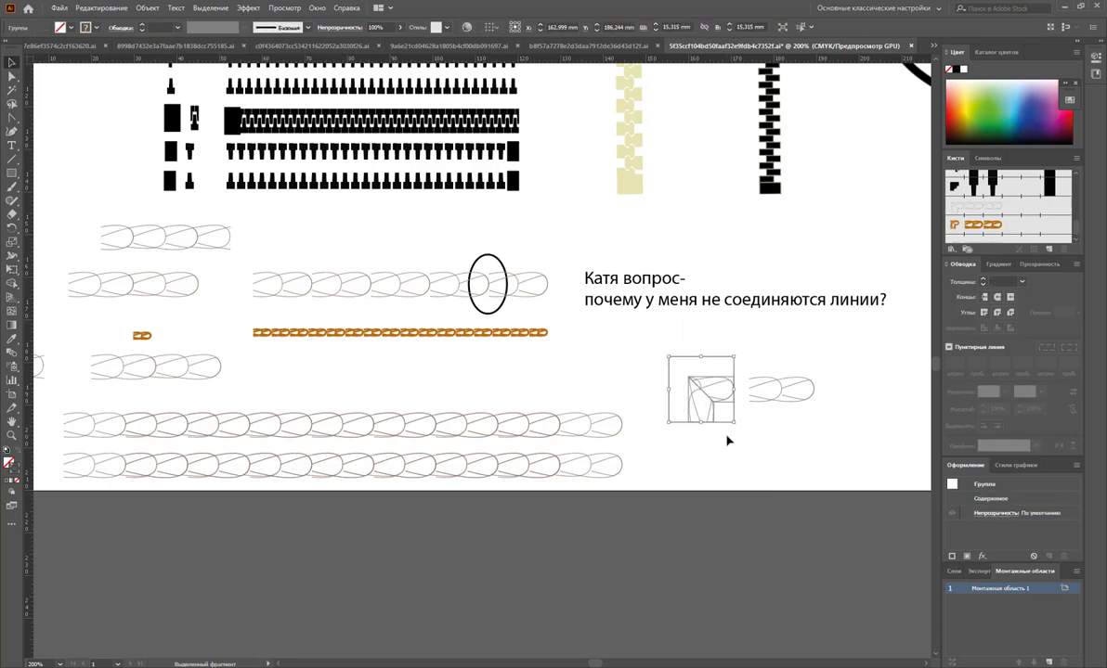
{"action": "key", "text": "Delete"}
- Zoom in on the remaining straight rope tile and select the whole tile group
{"action": "left_click", "coordinate": [11, 435]}
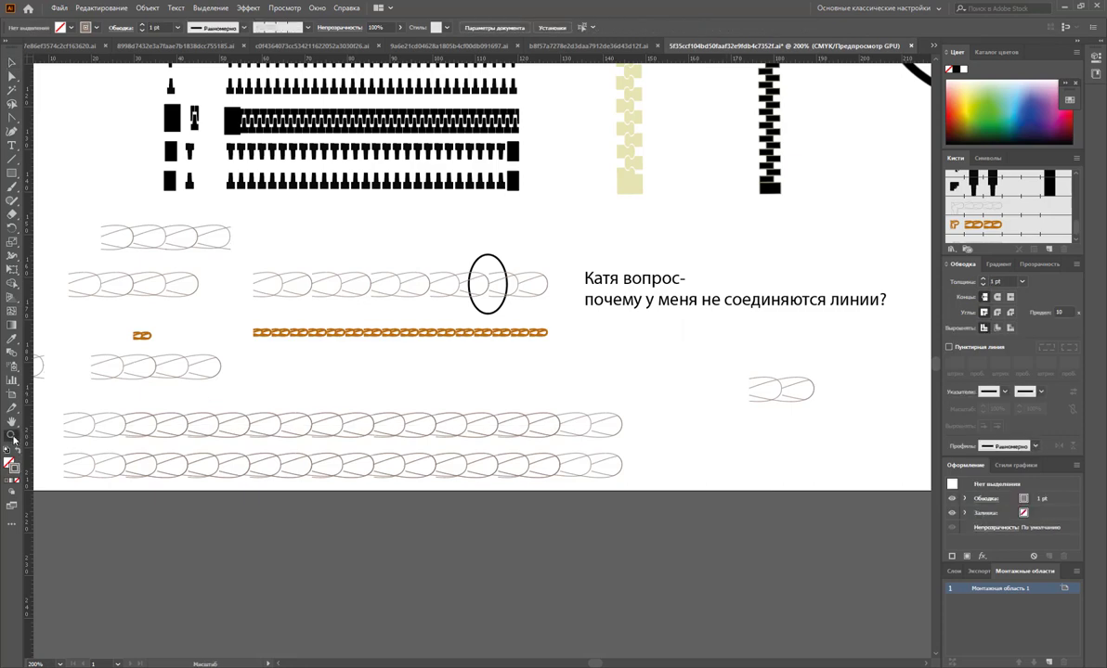
{"action": "left_click", "coordinate": [739, 369]}
{"action": "left_click", "coordinate": [499, 377]}
{"action": "left_click", "coordinate": [455, 321]}
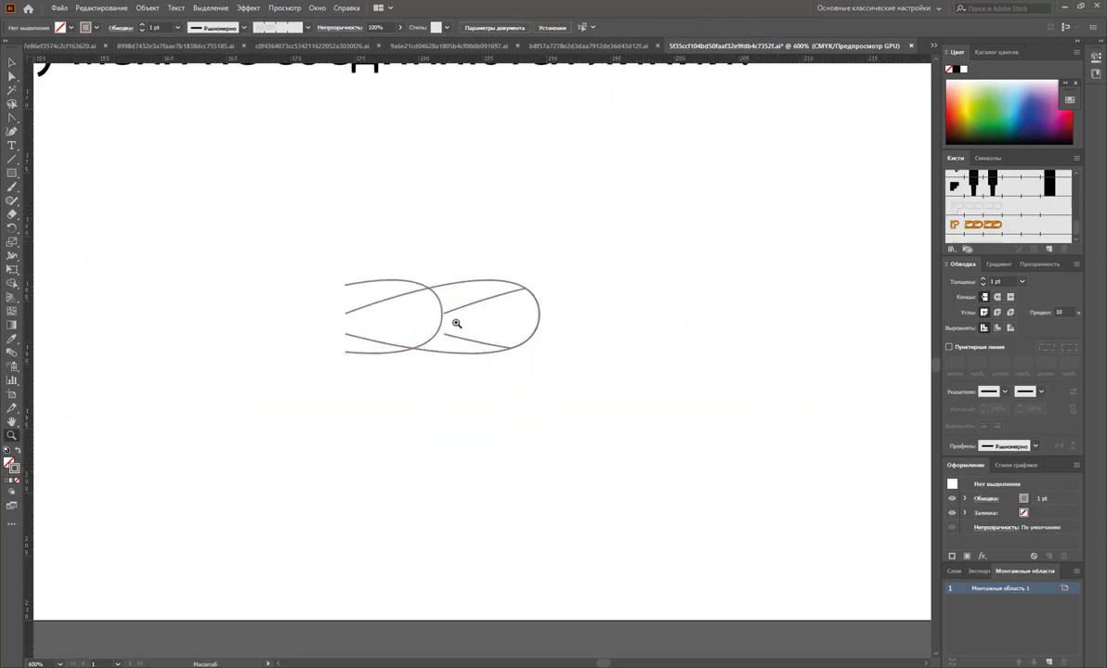
{"action": "left_click", "coordinate": [437, 349]}
{"action": "left_click", "coordinate": [11, 62]}
{"action": "left_click_drag", "start_coordinate": [283, 167], "coordinate": [605, 456]}
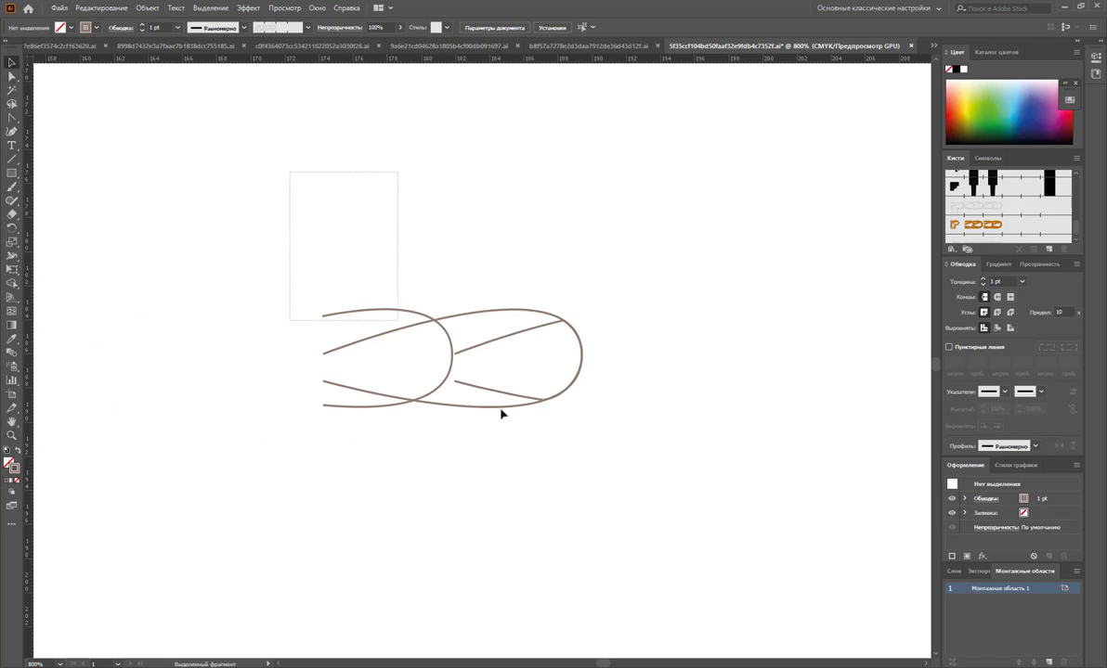
- Ungroup the rope tile and move its empty bounding rectangle above the rope
{"action": "right_click", "coordinate": [452, 326]}
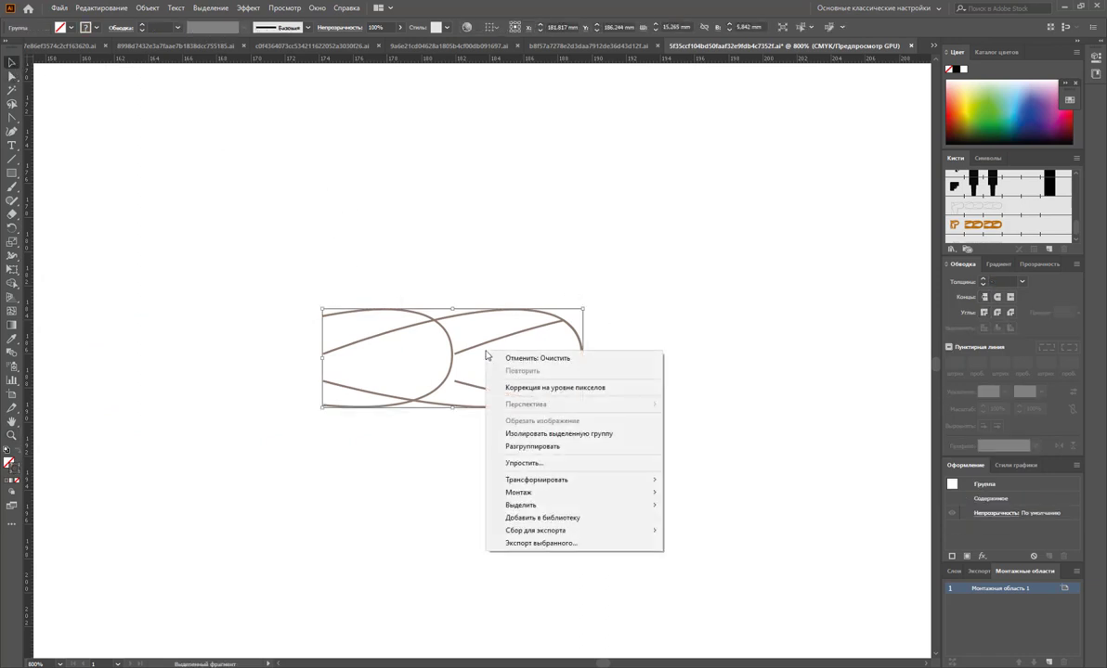
{"action": "left_click", "coordinate": [576, 446]}
{"action": "left_click", "coordinate": [632, 445]}
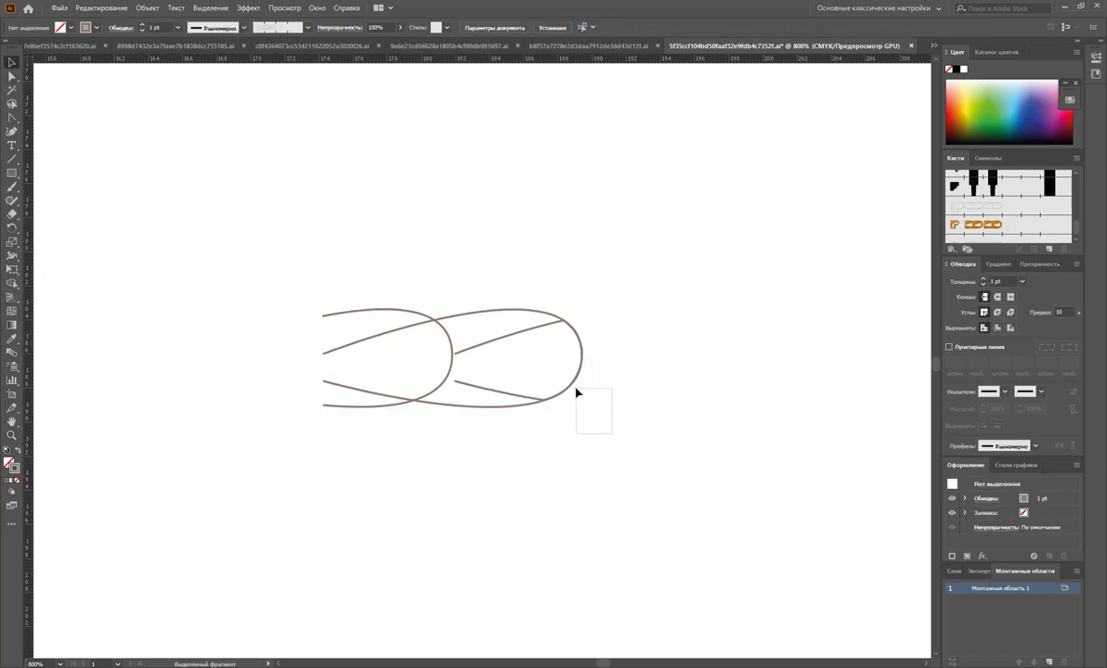
{"action": "mouse_move", "coordinate": [612, 440]}
{"action": "left_mouse_down"}
{"action": "mouse_move", "coordinate": [574, 388]}
{"action": "mouse_move", "coordinate": [587, 259]}
{"action": "left_mouse_up"}
{"action": "left_click_drag", "start_coordinate": [628, 301], "coordinate": [336, 445]}
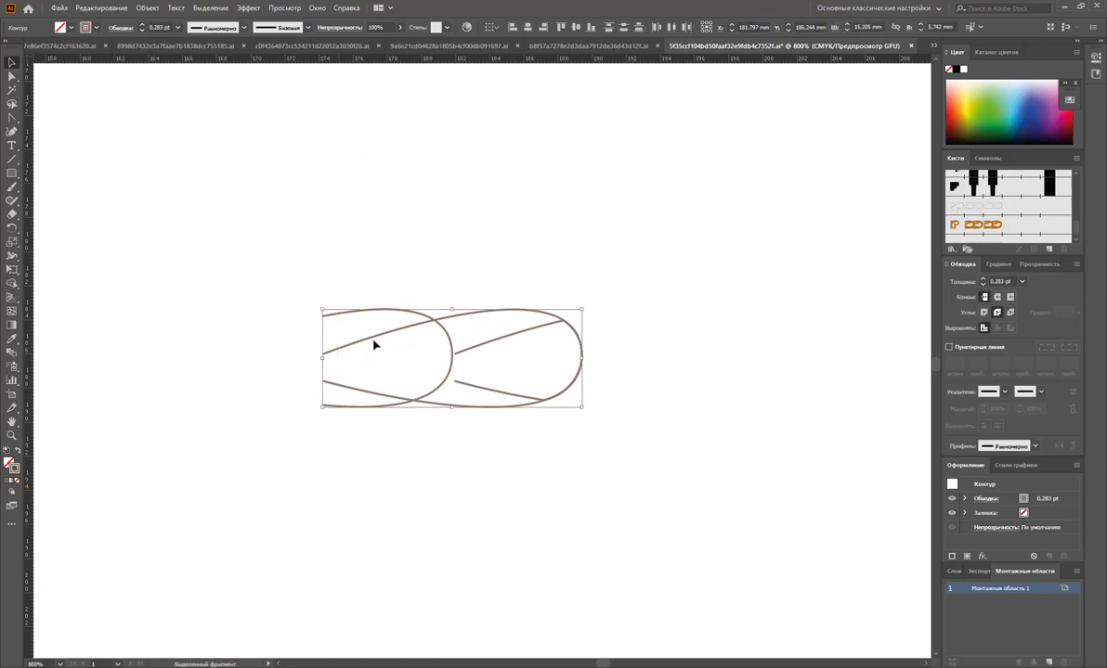
- Place a copy of the rope loops to the right and join its end anchors to the original
{"action": "left_click_drag", "start_coordinate": [372, 343], "coordinate": [631, 337]}
{"action": "left_click", "coordinate": [605, 297]}
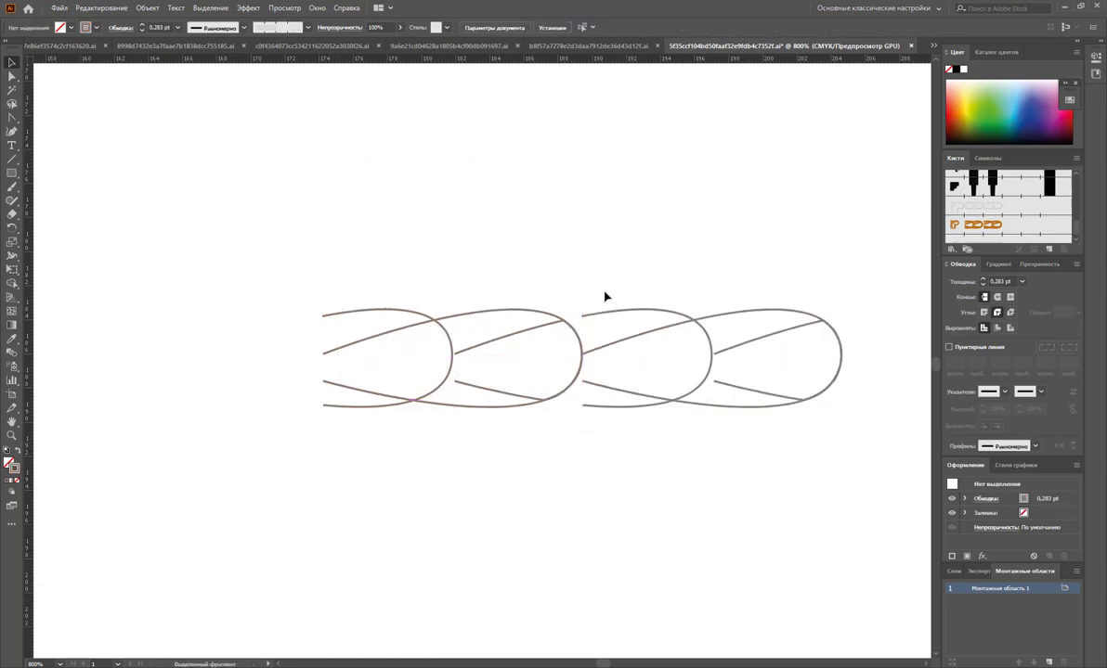
{"action": "left_click", "coordinate": [522, 399]}
{"action": "left_click", "coordinate": [599, 406]}
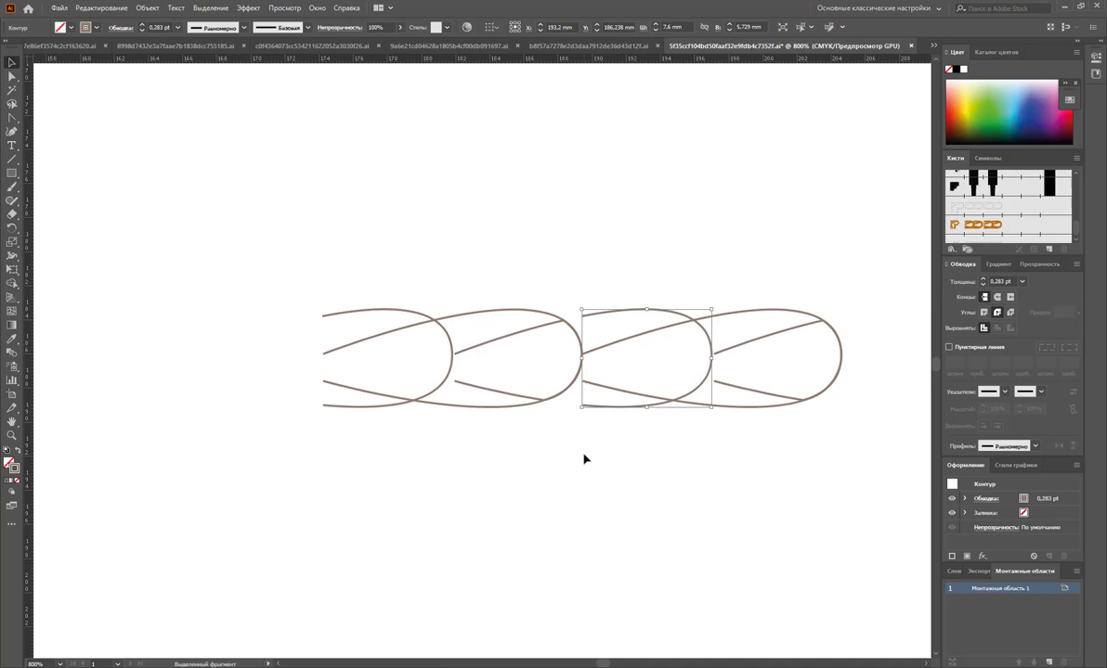
{"action": "left_click", "coordinate": [12, 88]}
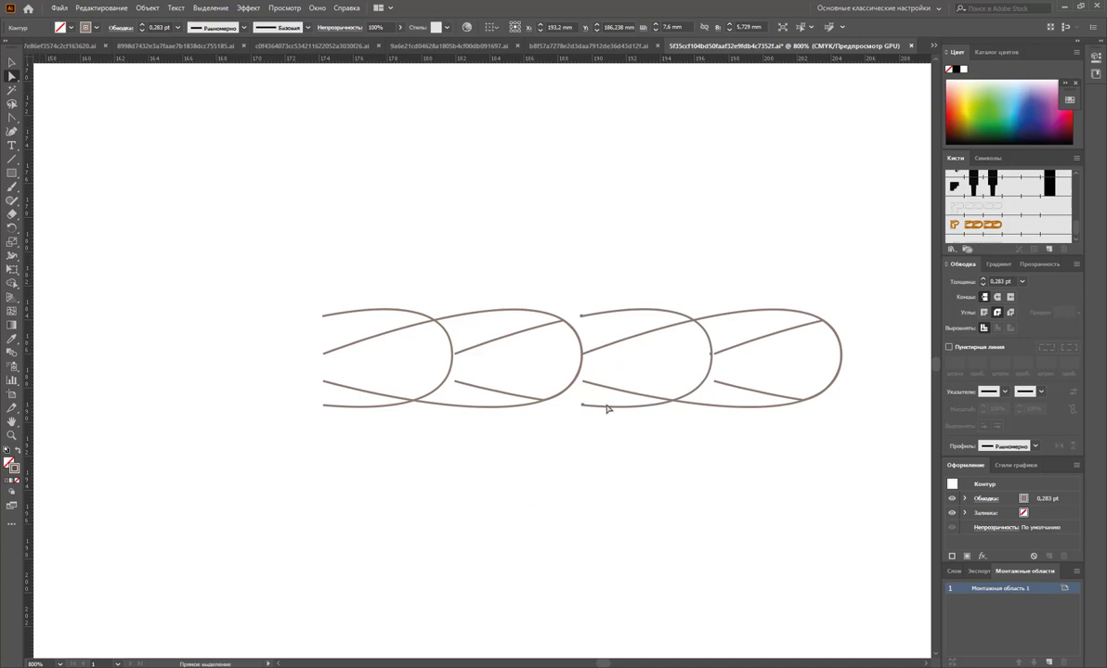
{"action": "left_click_drag", "start_coordinate": [583, 406], "coordinate": [543, 403]}
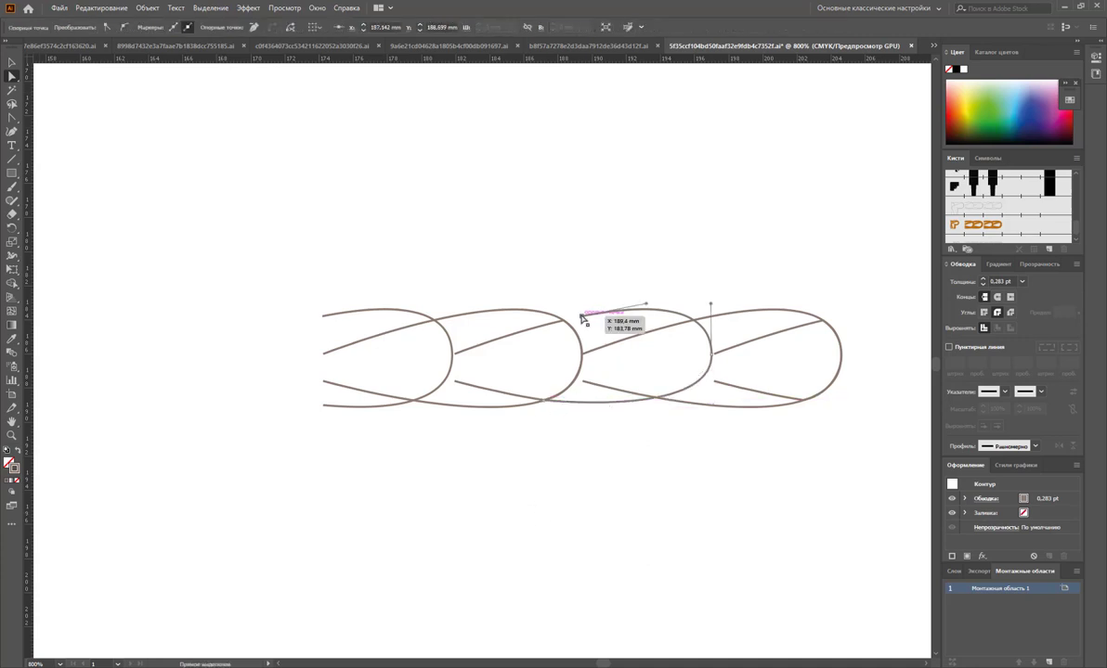
{"action": "left_click_drag", "start_coordinate": [581, 319], "coordinate": [563, 321]}
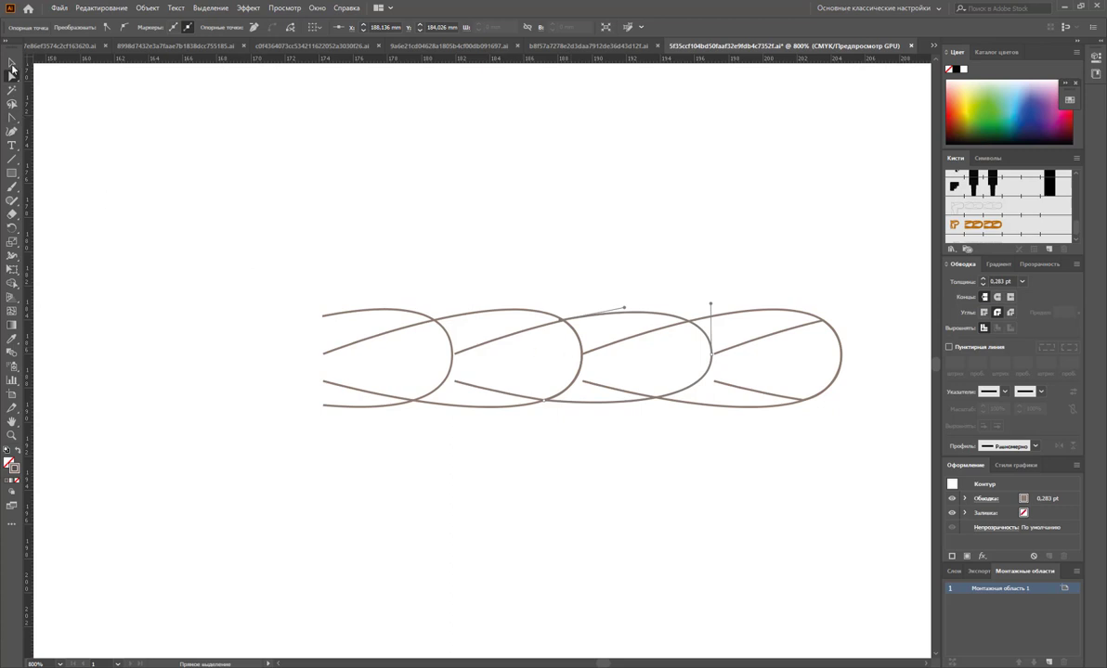
{"action": "left_click", "coordinate": [12, 62]}
{"action": "mouse_move", "coordinate": [305, 197]}
{"action": "left_mouse_down"}
{"action": "mouse_move", "coordinate": [520, 492]}
{"action": "mouse_move", "coordinate": [311, 283]}
{"action": "left_mouse_up"}
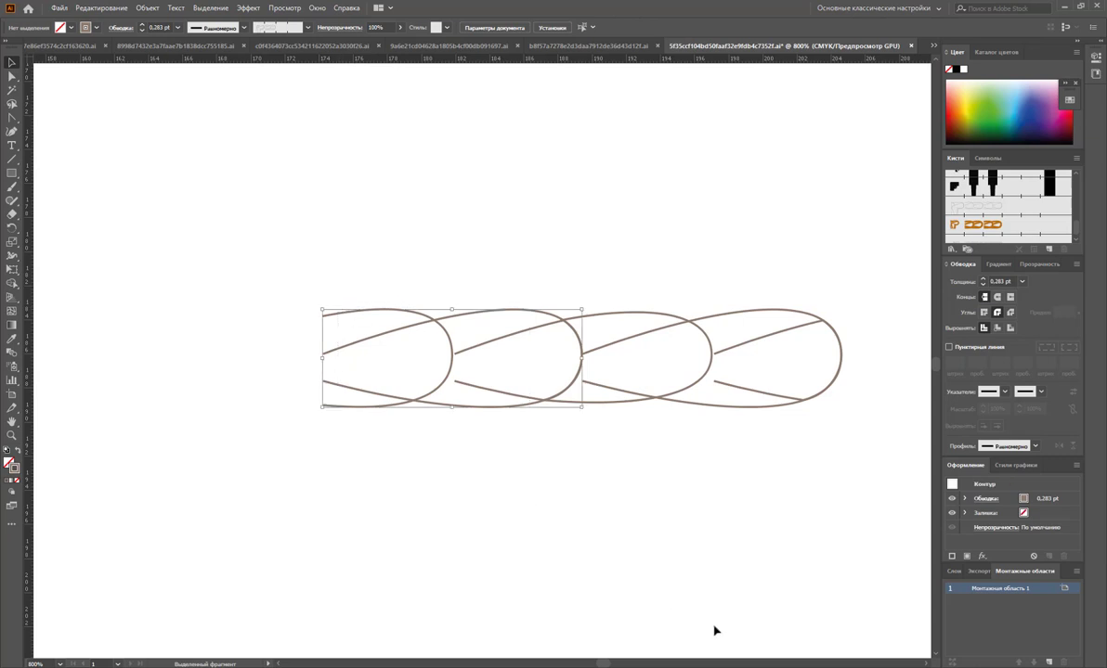
- Add a third copy of the loops further right and join its ends to the neighbouring loop
{"action": "scroll", "coordinate": [558, 371], "scroll_direction": "right", "scroll_amount": 1}
{"action": "scroll", "coordinate": [418, 371], "scroll_direction": "right", "scroll_amount": 3}
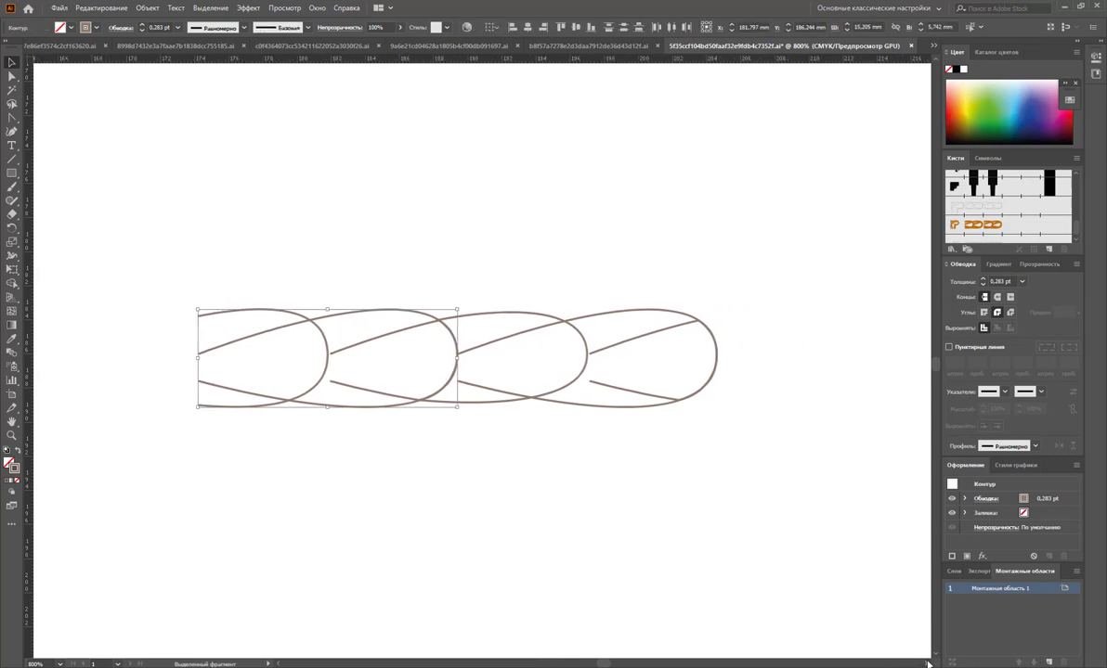
{"action": "scroll", "coordinate": [327, 369], "scroll_direction": "right", "scroll_amount": 1}
{"action": "left_click_drag", "start_coordinate": [298, 370], "coordinate": [817, 382]}
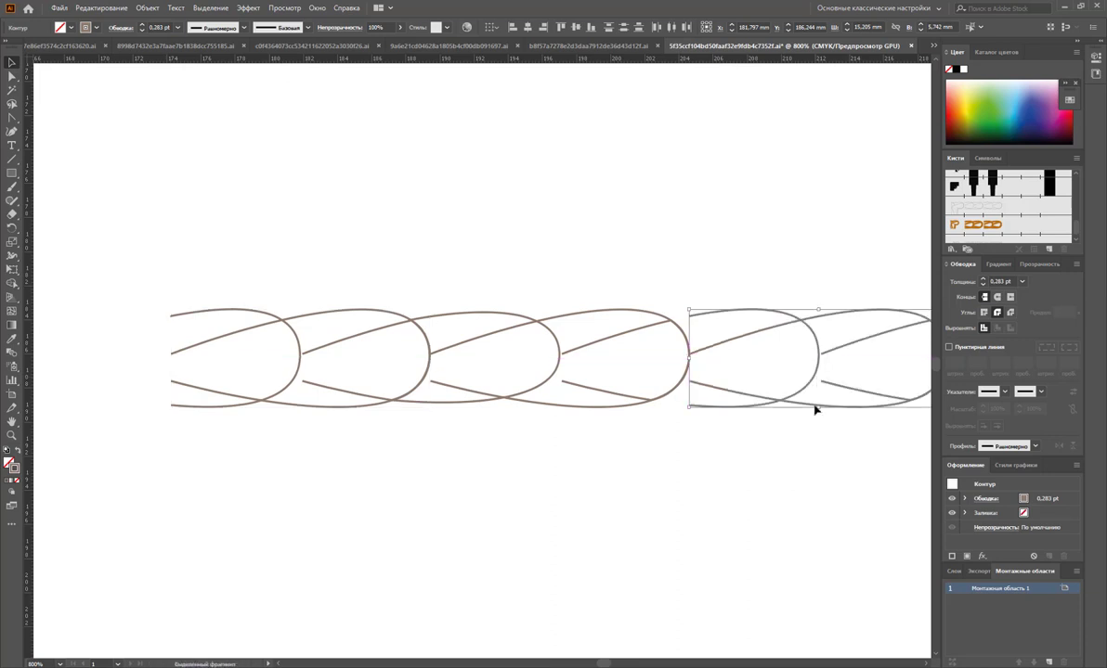
{"action": "left_click", "coordinate": [744, 464]}
{"action": "left_click", "coordinate": [12, 76]}
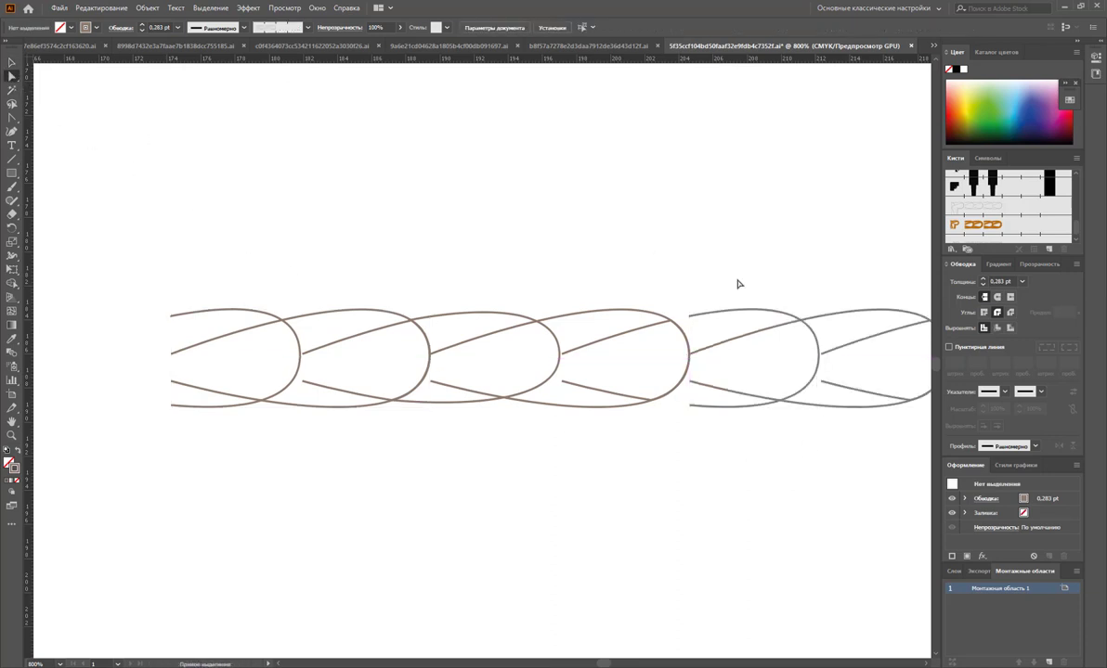
{"action": "left_click_drag", "start_coordinate": [689, 320], "coordinate": [679, 321]}
{"action": "left_click_drag", "start_coordinate": [695, 408], "coordinate": [654, 403]}
{"action": "left_click", "coordinate": [677, 449]}
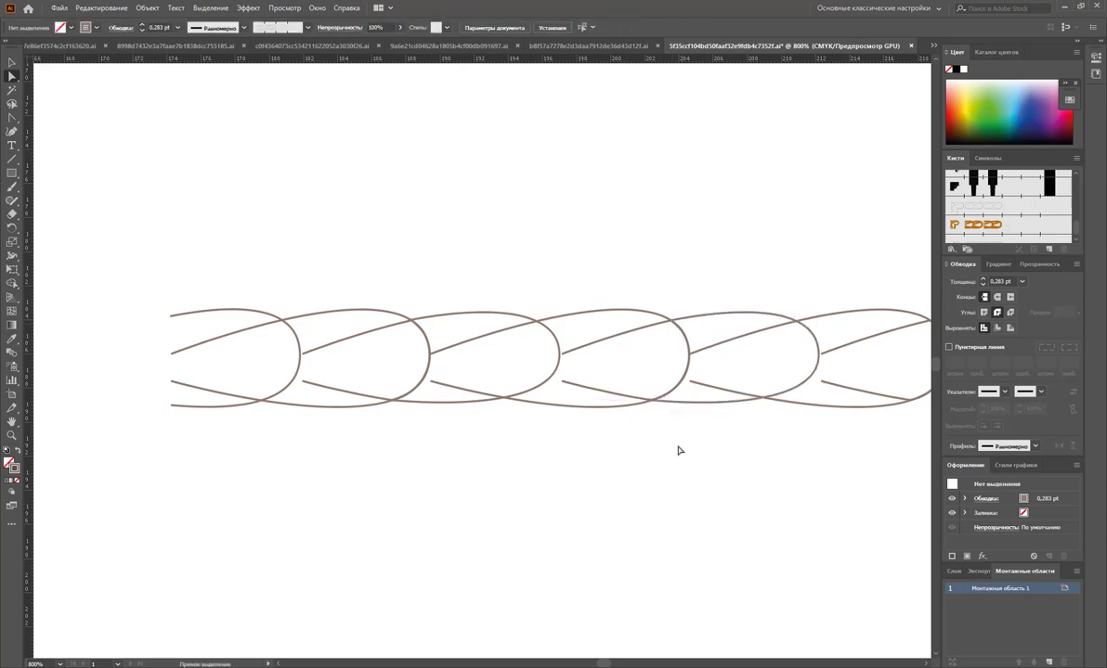
- Position the boundary rectangle over the middle repeat and resize it to 15.265 × 6.195 mm
{"action": "left_click_drag", "start_coordinate": [399, 190], "coordinate": [328, 284]}
{"action": "mouse_move", "coordinate": [366, 169]}
{"action": "left_mouse_down"}
{"action": "mouse_move", "coordinate": [616, 277]}
{"action": "mouse_move", "coordinate": [432, 229]}
{"action": "left_mouse_up"}
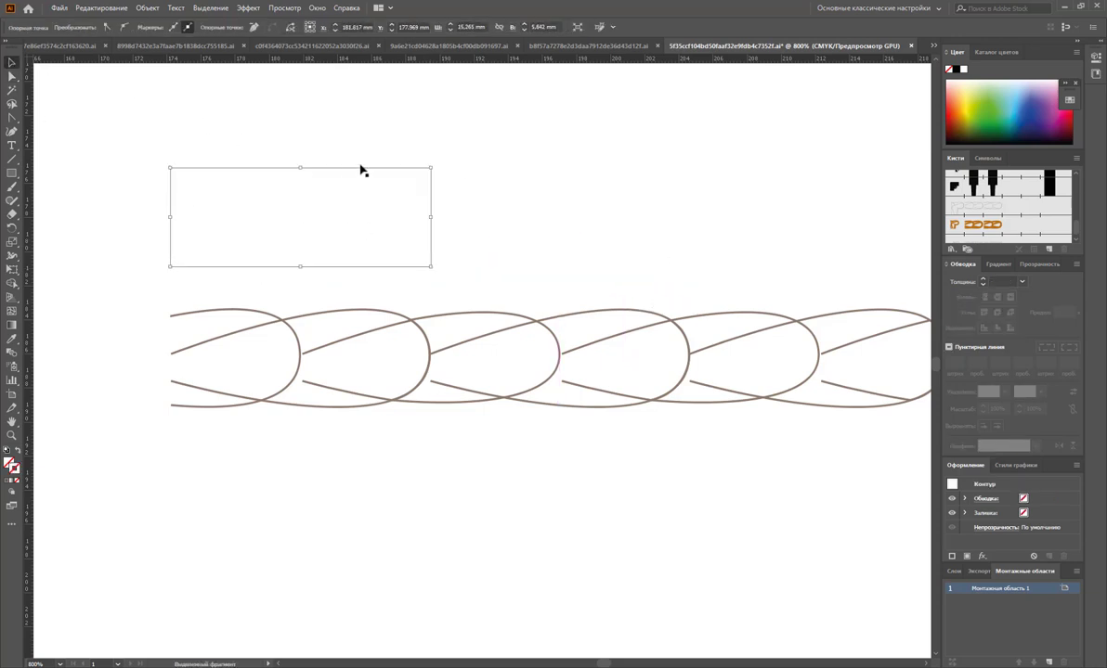
{"action": "left_click_drag", "start_coordinate": [350, 172], "coordinate": [591, 318]}
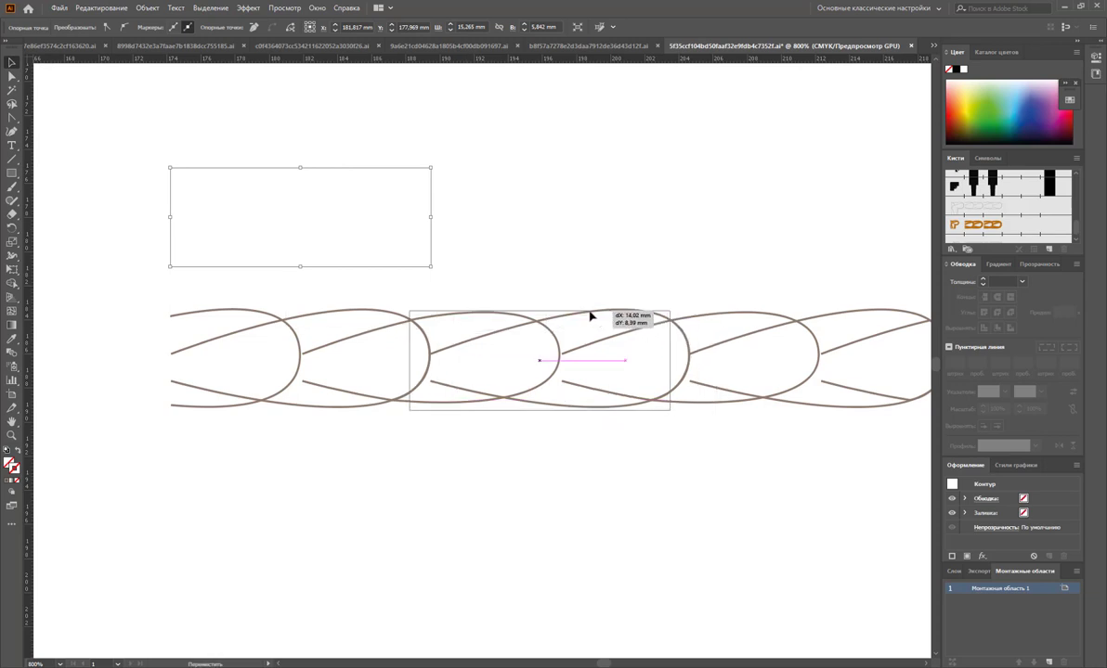
{"action": "left_click_drag", "start_coordinate": [590, 317], "coordinate": [592, 317]}
{"action": "left_click_drag", "start_coordinate": [671, 361], "coordinate": [673, 360]}
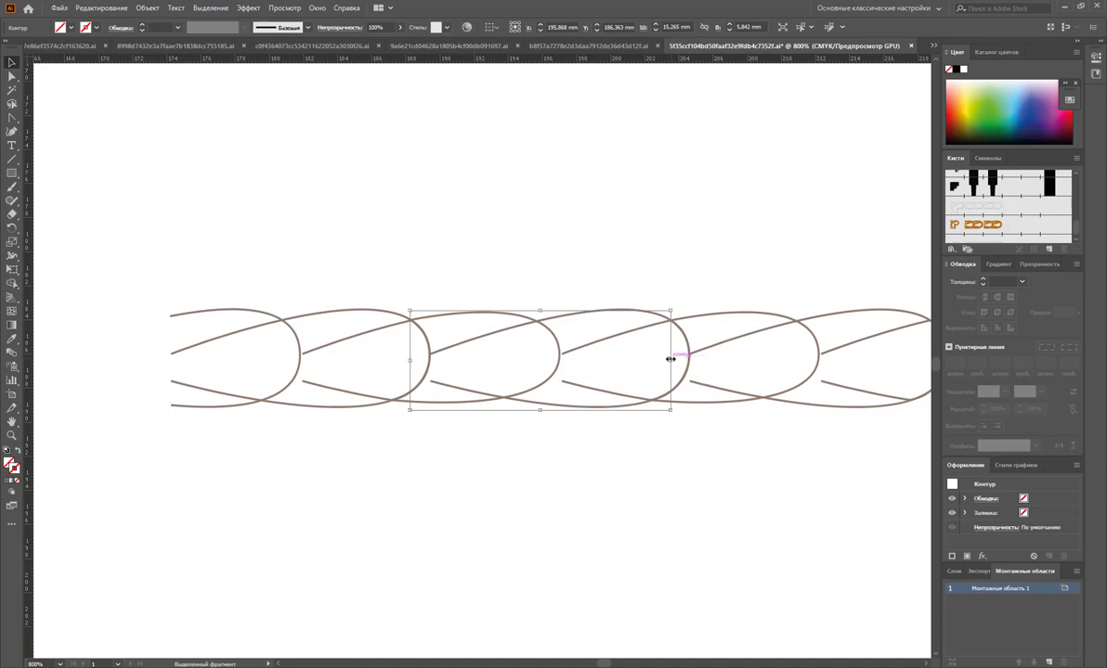
{"action": "key", "text": "Up"}
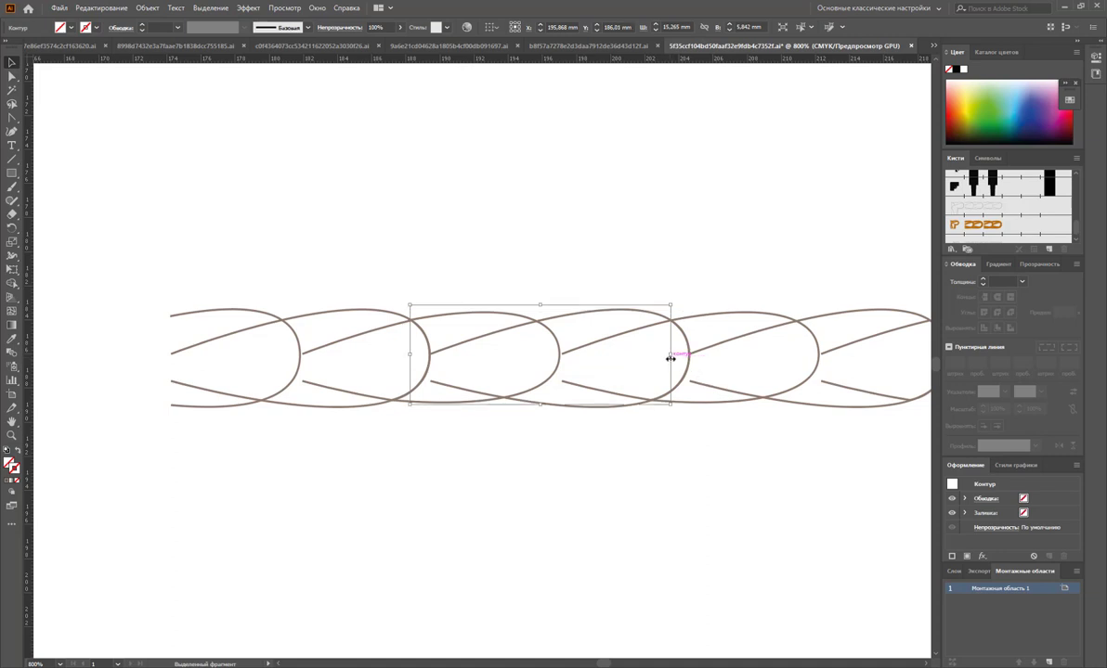
{"action": "left_click_drag", "start_coordinate": [541, 409], "coordinate": [541, 412]}
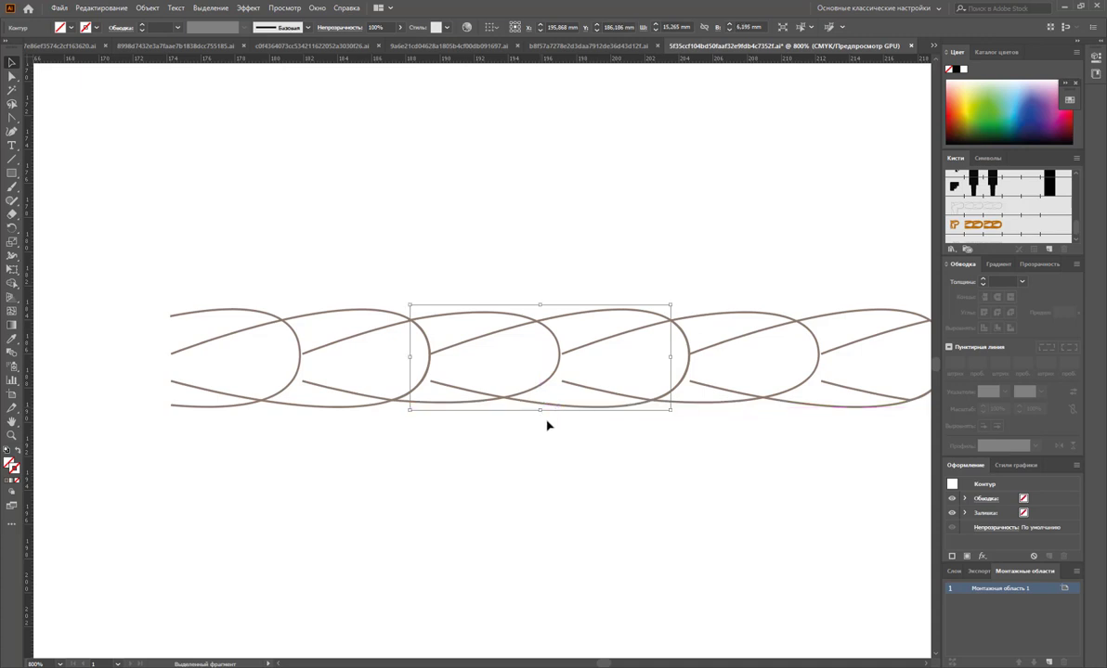
- Send the boundary rectangle behind the rope and select the whole tile
{"action": "right_click", "coordinate": [543, 416]}
{"action": "mouse_move", "coordinate": [613, 607]}
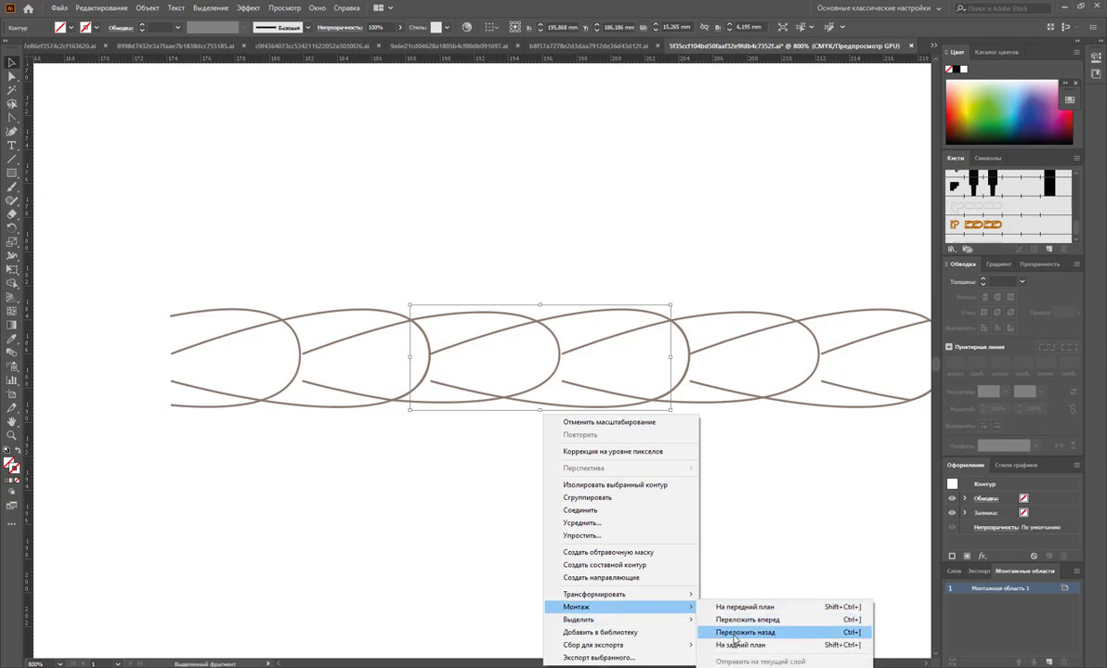
{"action": "left_click", "coordinate": [734, 645]}
{"action": "left_click_drag", "start_coordinate": [683, 492], "coordinate": [405, 226]}
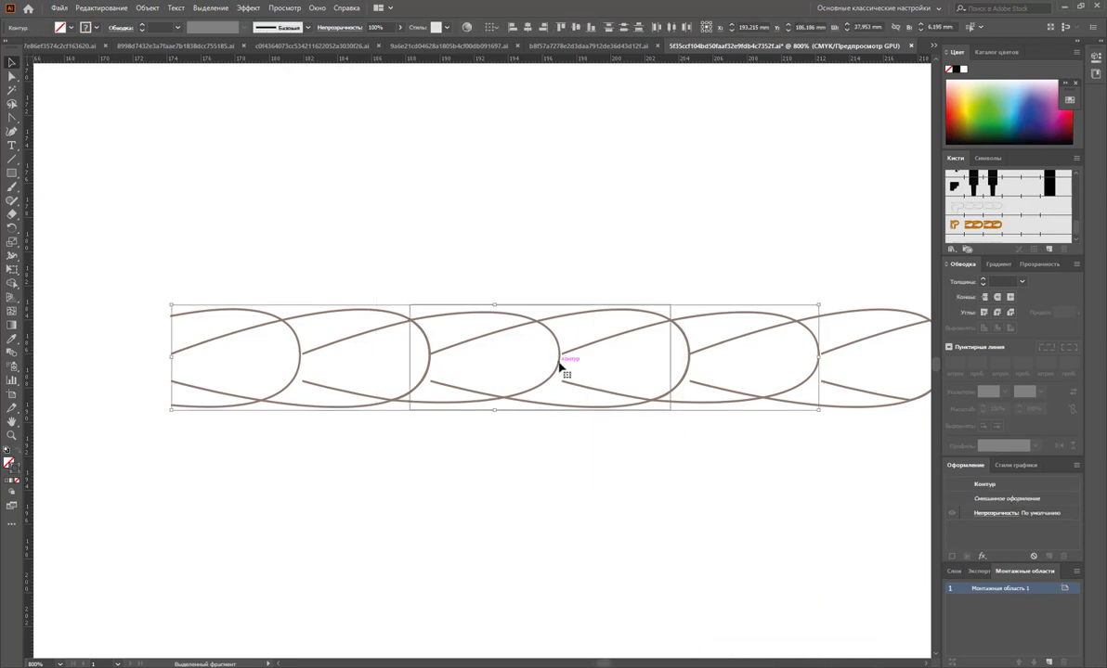
- Create pattern brush 'Узорчатая кисть 39' from the tile with an auto-generated corner tile
{"action": "left_click_drag", "start_coordinate": [569, 368], "coordinate": [988, 240]}
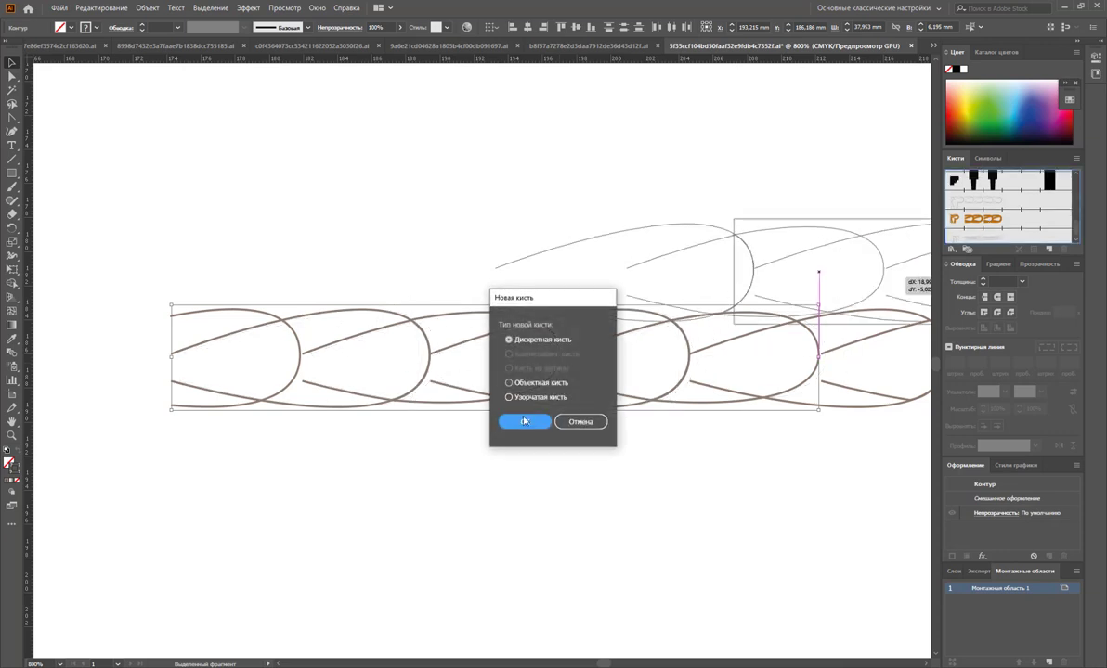
{"action": "left_click", "coordinate": [540, 398]}
{"action": "left_click", "coordinate": [525, 422]}
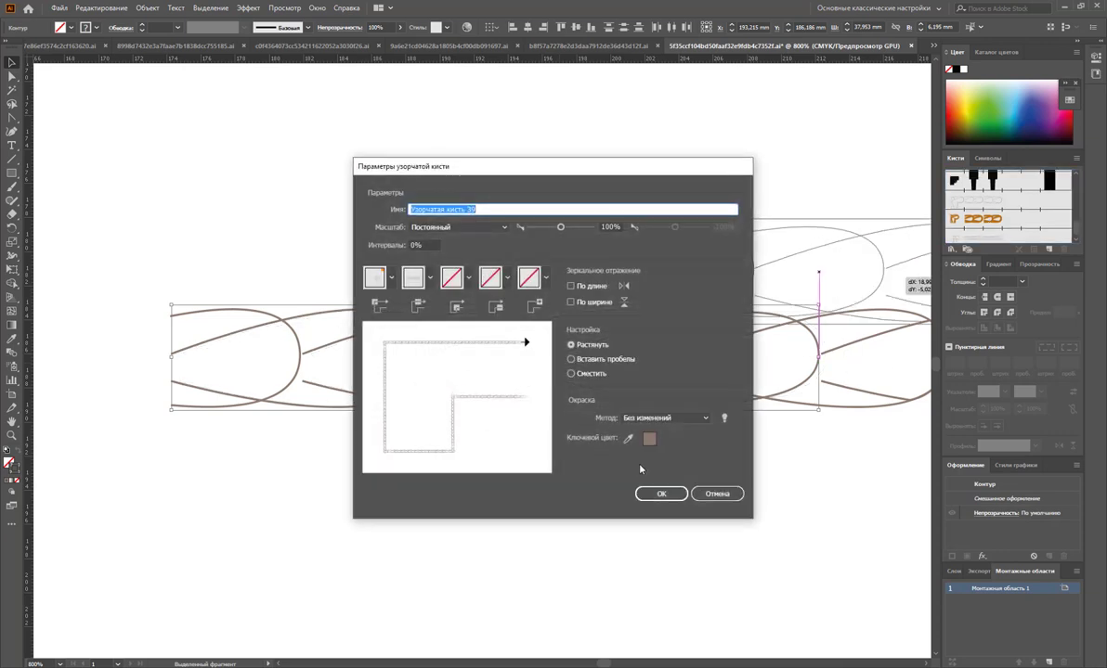
{"action": "left_click", "coordinate": [391, 278]}
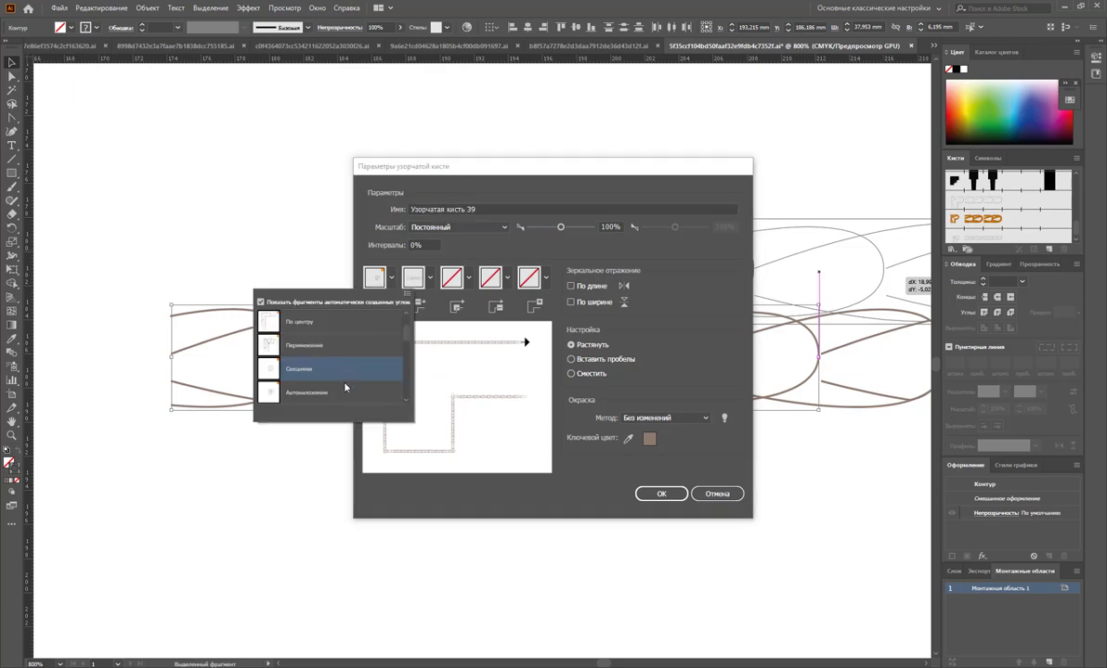
{"action": "left_click", "coordinate": [313, 325]}
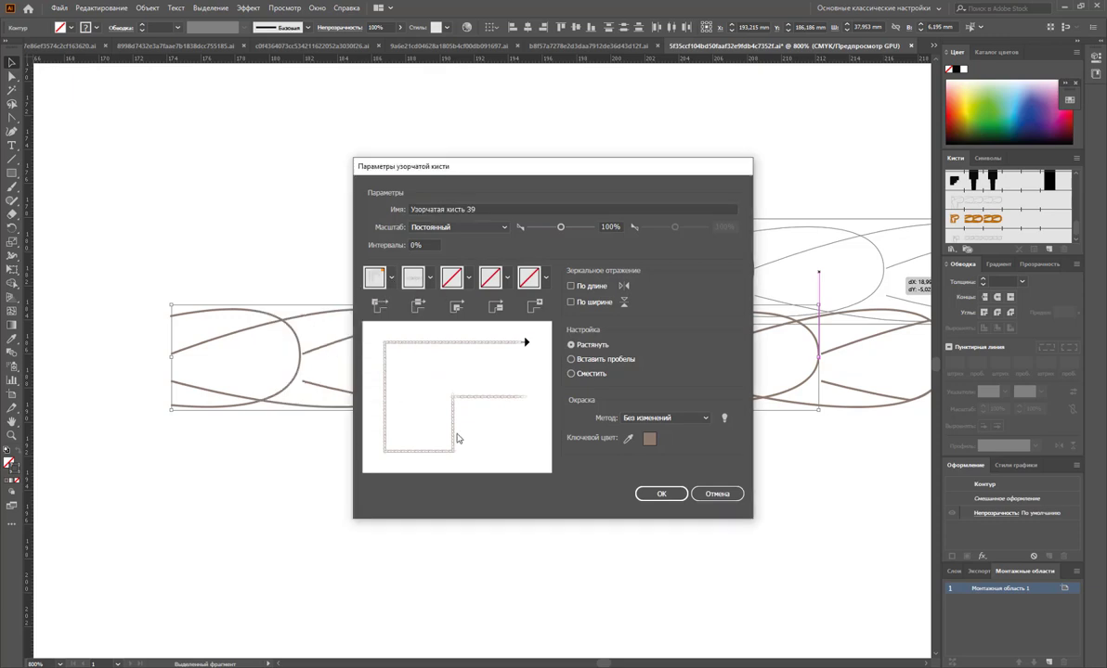
{"action": "left_click", "coordinate": [650, 494]}
{"action": "left_click", "coordinate": [568, 512]}
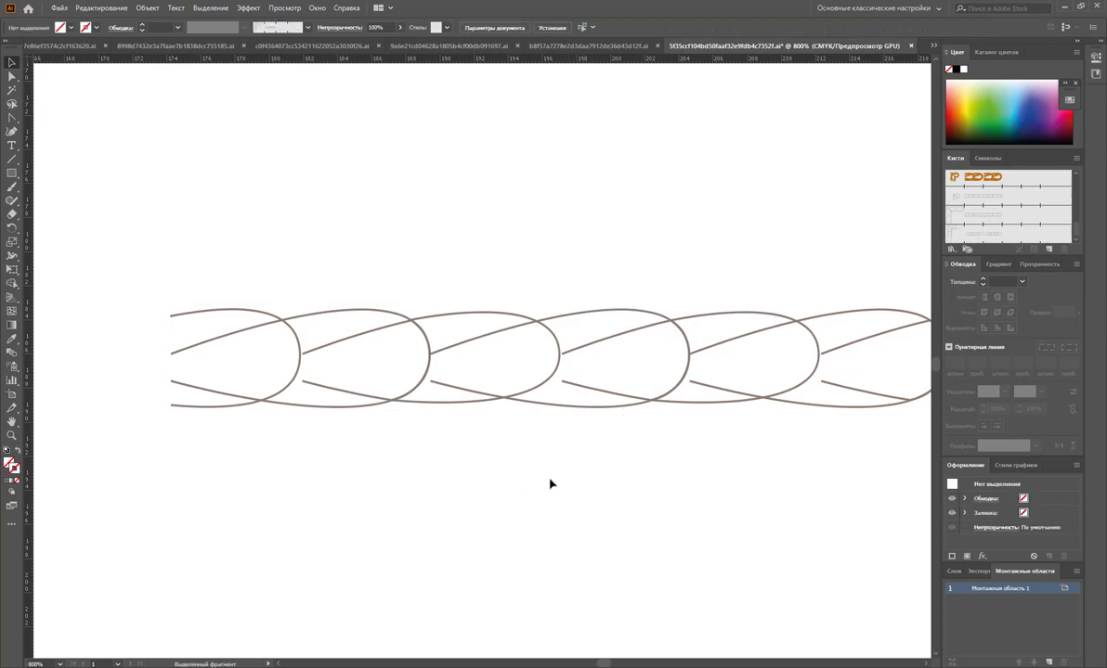
- Zoom out and extend the artboard's bottom edge downward
{"action": "key", "text": "z"}
{"action": "mouse_move", "coordinate": [576, 481]}
{"action": "left_mouse_down"}
{"action": "mouse_move", "coordinate": [531, 469]}
{"action": "mouse_move", "coordinate": [400, 358]}
{"action": "mouse_move", "coordinate": [266, 314]}
{"action": "left_mouse_up"}
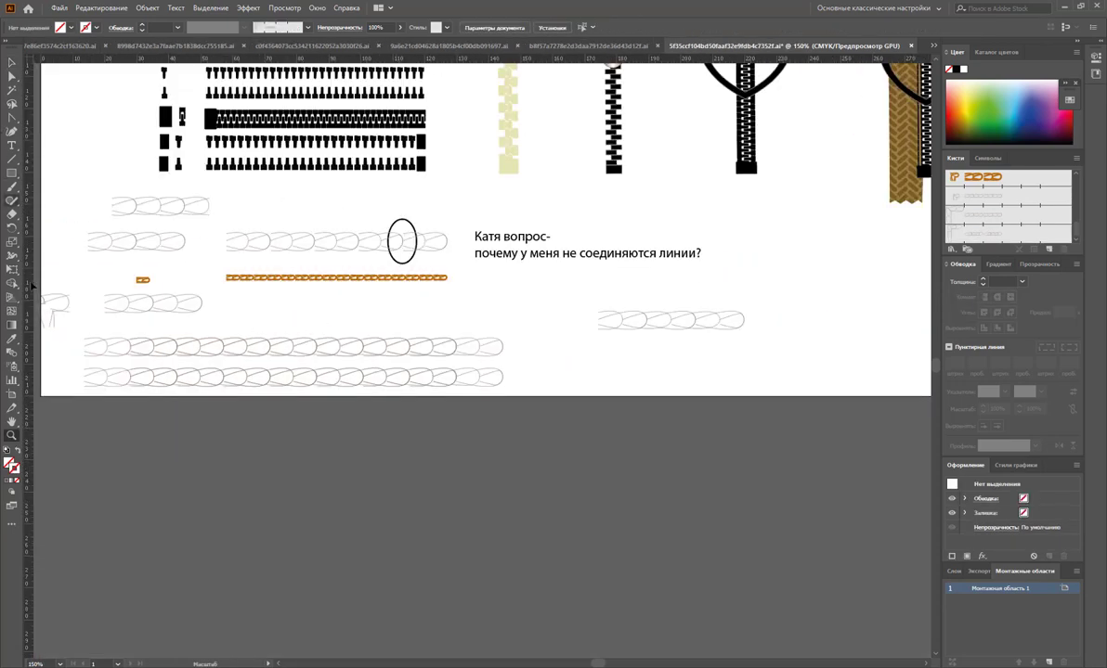
{"action": "left_click", "coordinate": [12, 394]}
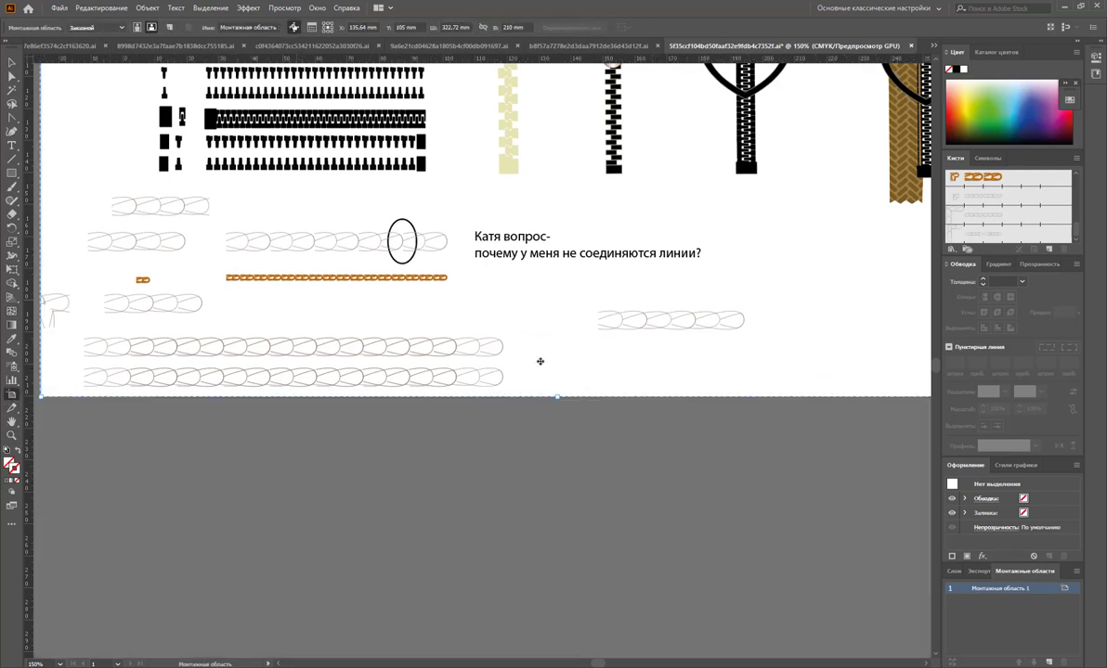
{"action": "left_click_drag", "start_coordinate": [557, 399], "coordinate": [557, 493]}
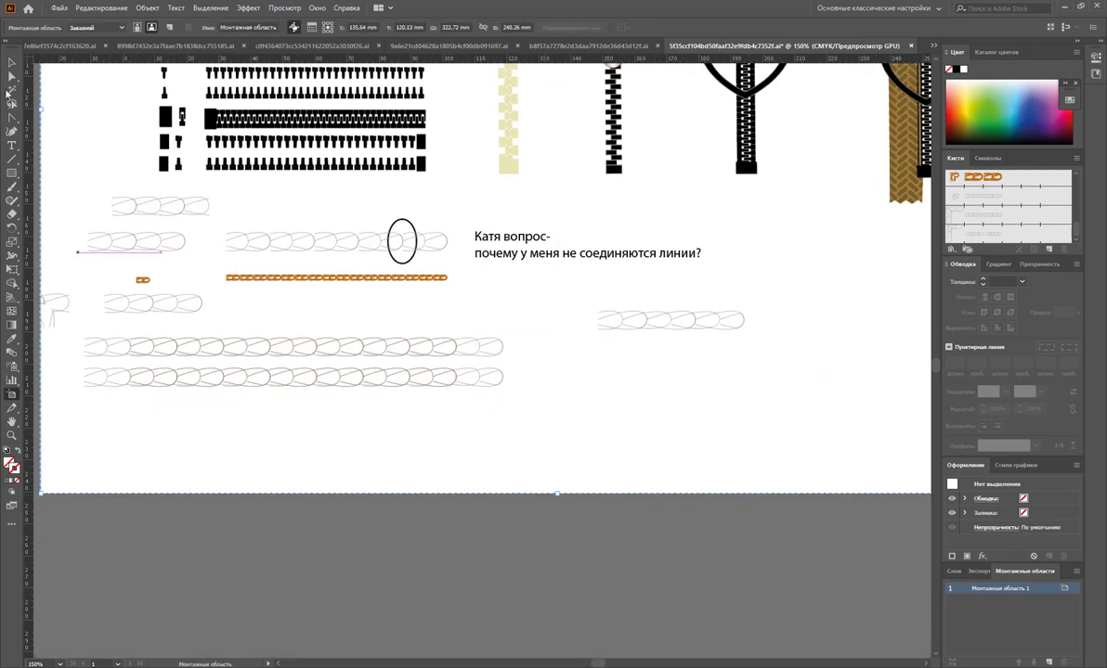
- Add a long straight line below the rope samples stroked with the newest rope brush
{"action": "left_click", "coordinate": [12, 63]}
{"action": "left_click_drag", "start_coordinate": [296, 370], "coordinate": [307, 426]}
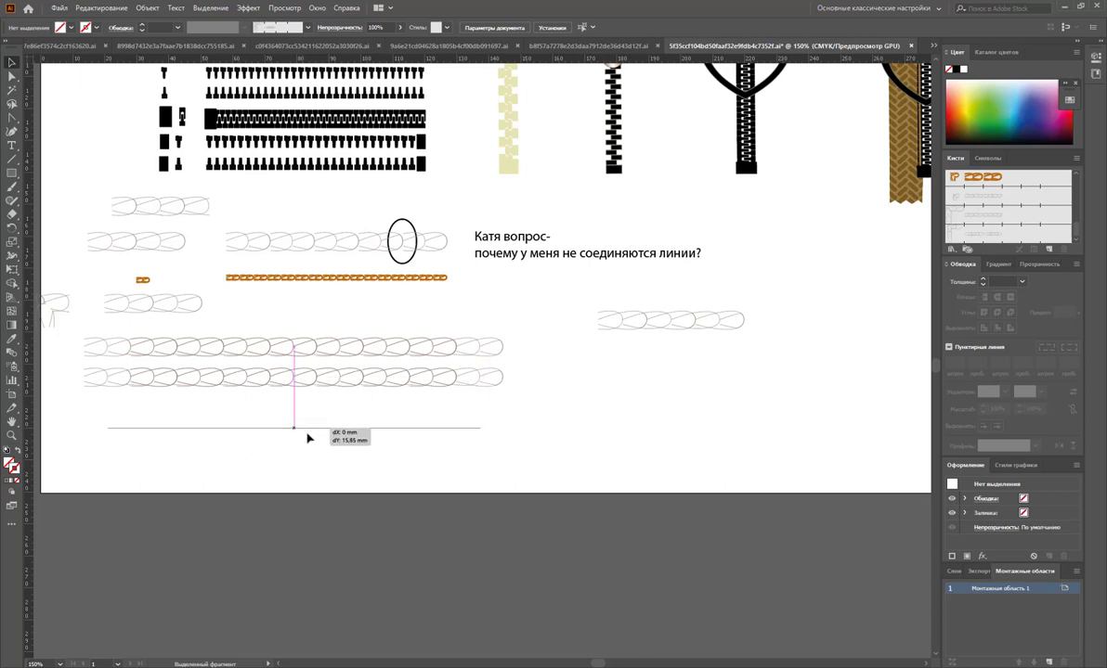
{"action": "left_click", "coordinate": [1003, 214]}
{"action": "left_click", "coordinate": [709, 419]}
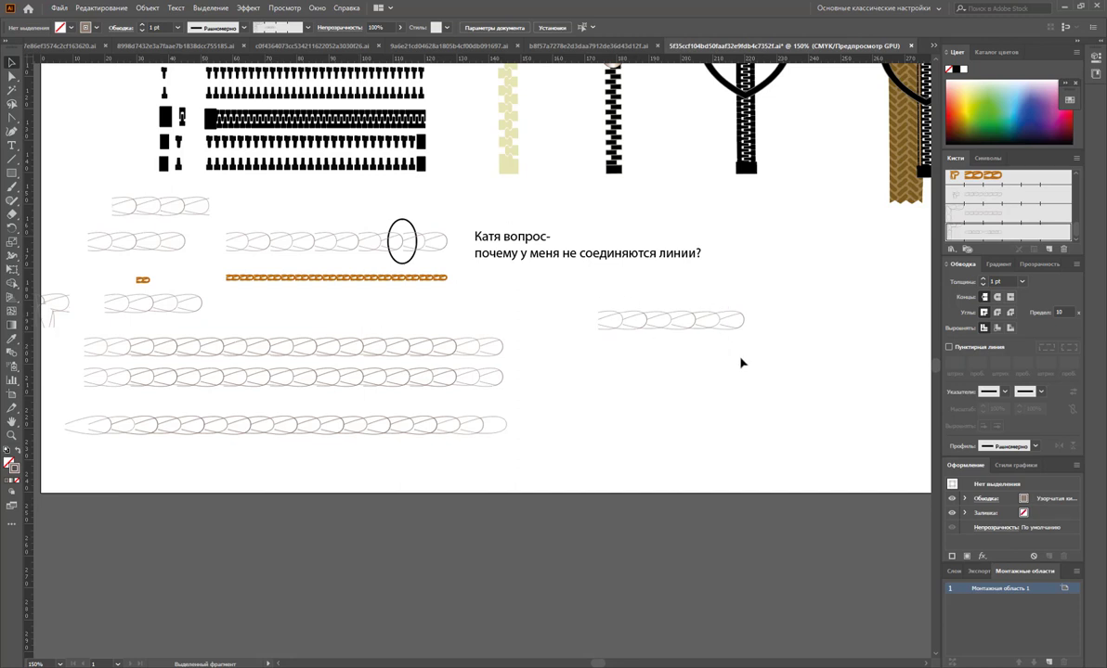
- Lengthen the artboard downward to 322.72 × 280.1 mm
{"action": "left_click_drag", "start_coordinate": [741, 363], "coordinate": [669, 248]}
{"action": "left_click_drag", "start_coordinate": [738, 373], "coordinate": [606, 301]}
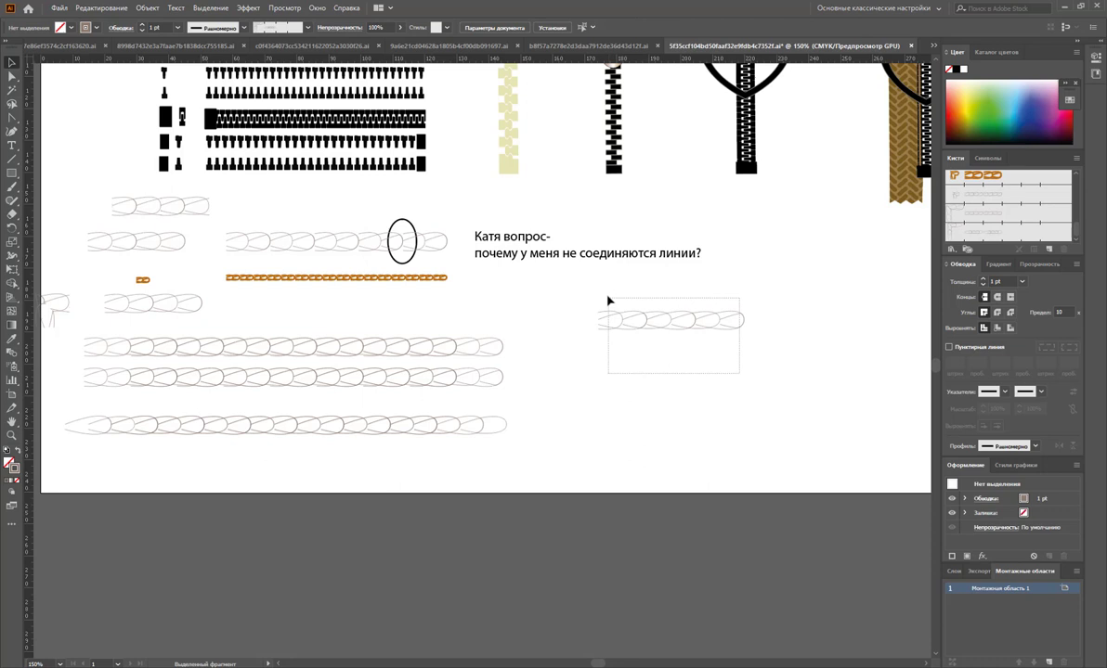
{"action": "left_click", "coordinate": [664, 401]}
{"action": "left_click", "coordinate": [12, 394]}
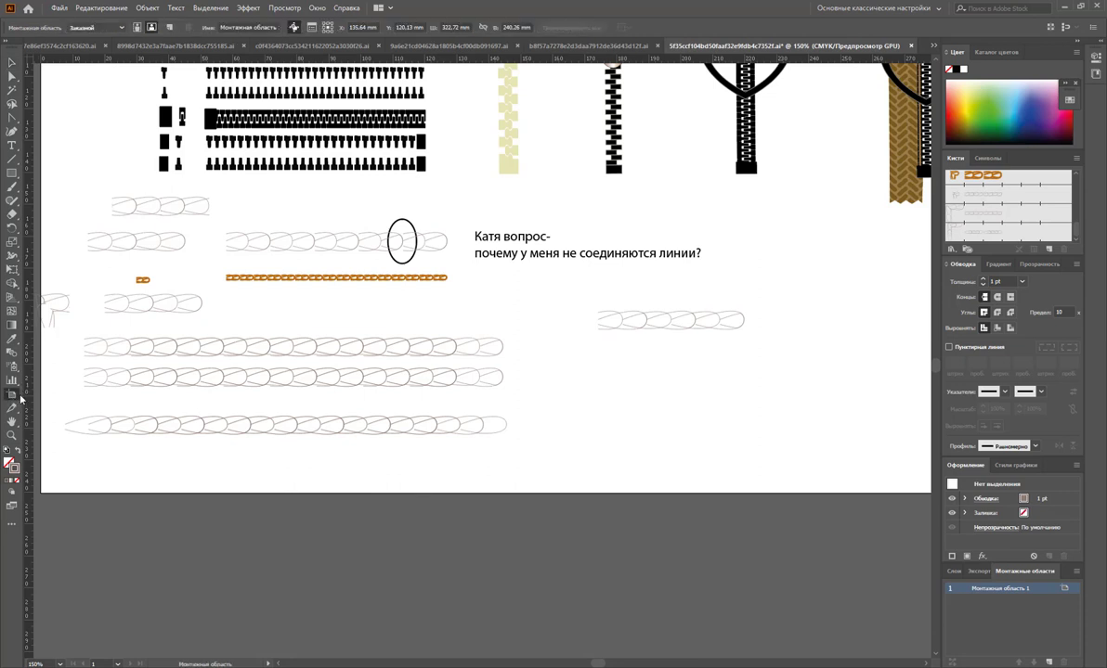
{"action": "left_click_drag", "start_coordinate": [558, 493], "coordinate": [558, 620]}
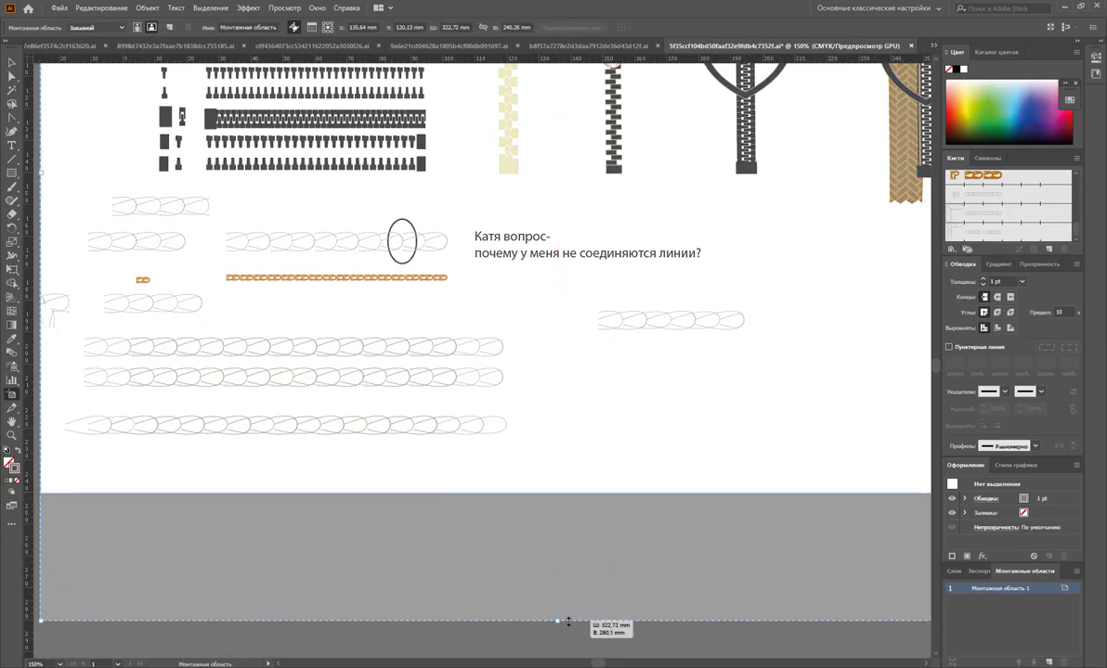
- Bring up the Pen tool's path-drawing flyout in the toolbar
{"action": "left_click", "coordinate": [12, 131]}
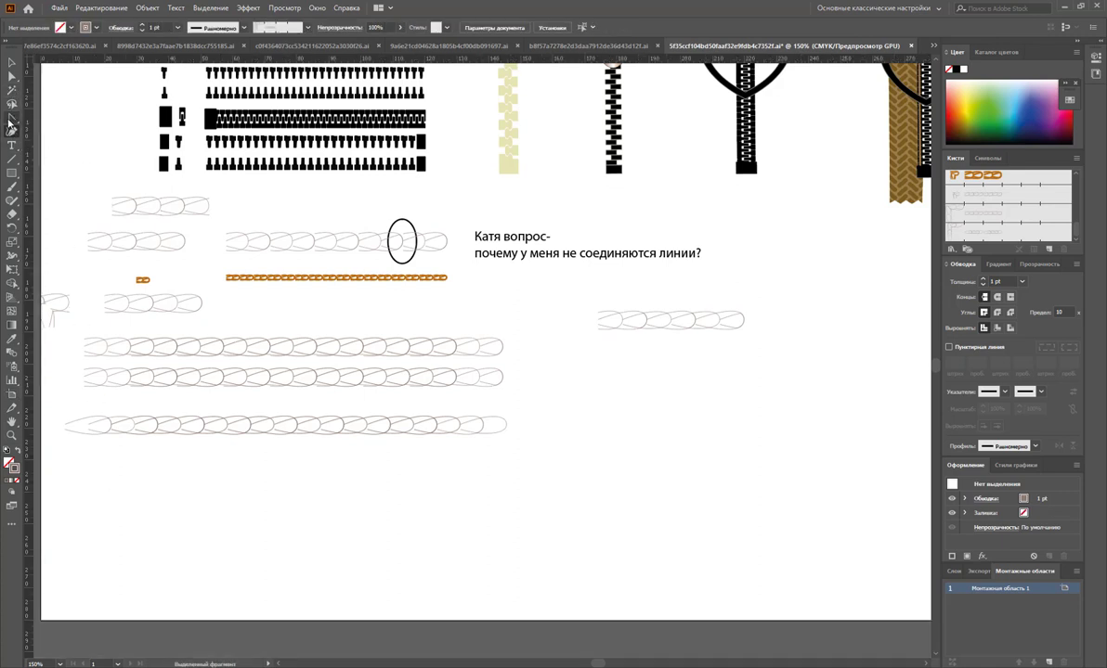
{"action": "left_click", "coordinate": [11, 133]}
{"action": "left_click", "coordinate": [12, 118]}
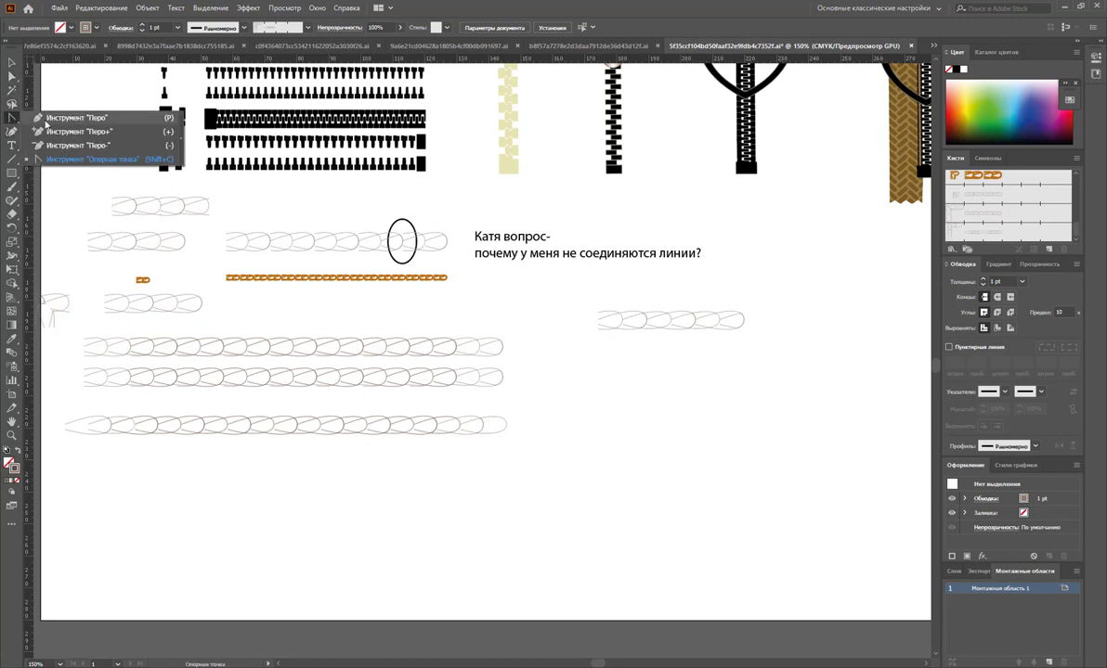
- Draw a wavy path with the Pen tool across the lower artboard
{"action": "left_click_drag", "start_coordinate": [12, 118], "coordinate": [65, 109]}
{"action": "left_click", "coordinate": [76, 487]}
{"action": "left_click_drag", "start_coordinate": [175, 503], "coordinate": [194, 515]}
{"action": "mouse_move", "coordinate": [275, 487]}
{"action": "left_mouse_down"}
{"action": "mouse_move", "coordinate": [316, 482]}
{"action": "mouse_move", "coordinate": [399, 509]}
{"action": "left_mouse_up"}
{"action": "left_click_drag", "start_coordinate": [432, 516], "coordinate": [542, 493]}
{"action": "key", "text": "Escape"}
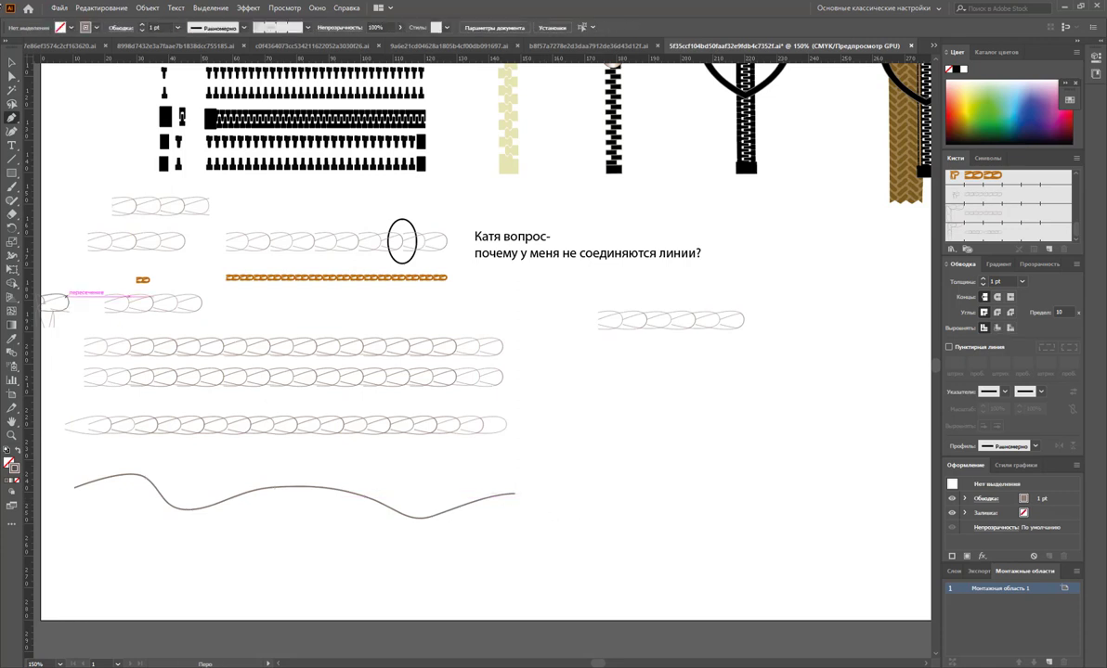
- Stroke the wavy path with the twisted-rope brush, then select the small orange chain sample
{"action": "key", "text": "v"}
{"action": "left_click_drag", "start_coordinate": [388, 543], "coordinate": [322, 432]}
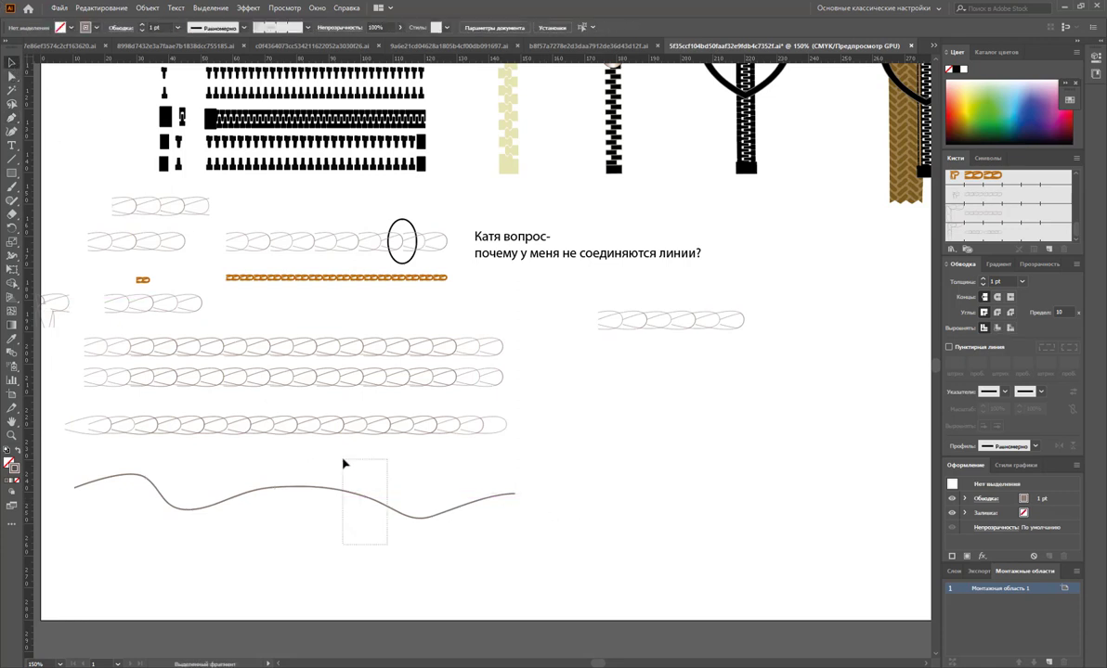
{"action": "left_click", "coordinate": [993, 231]}
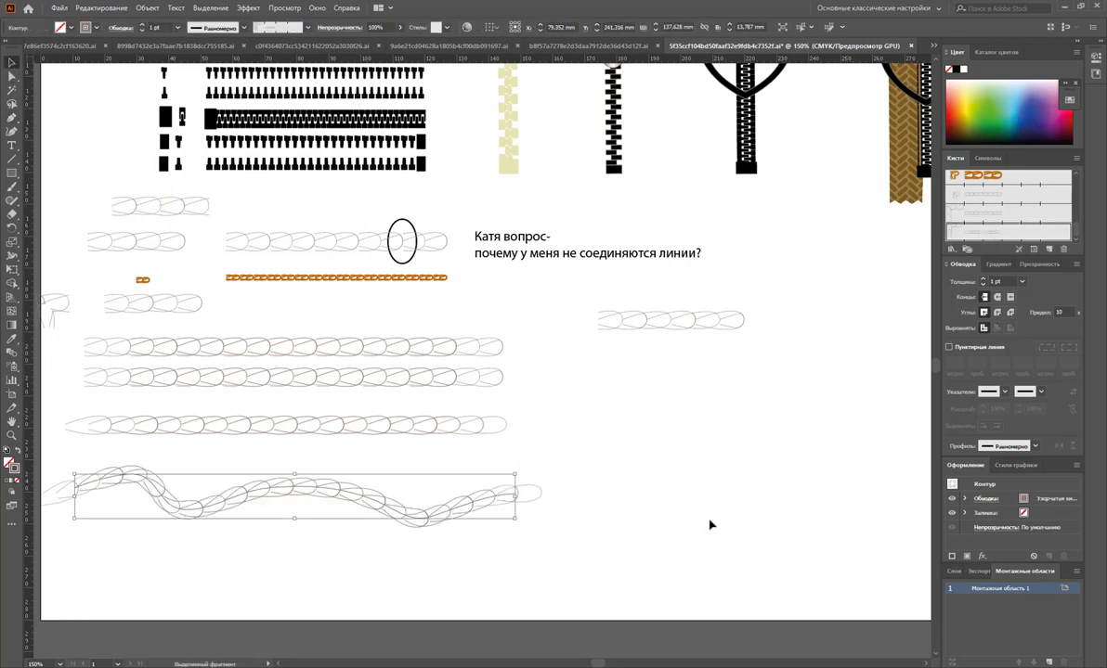
{"action": "left_click", "coordinate": [714, 511]}
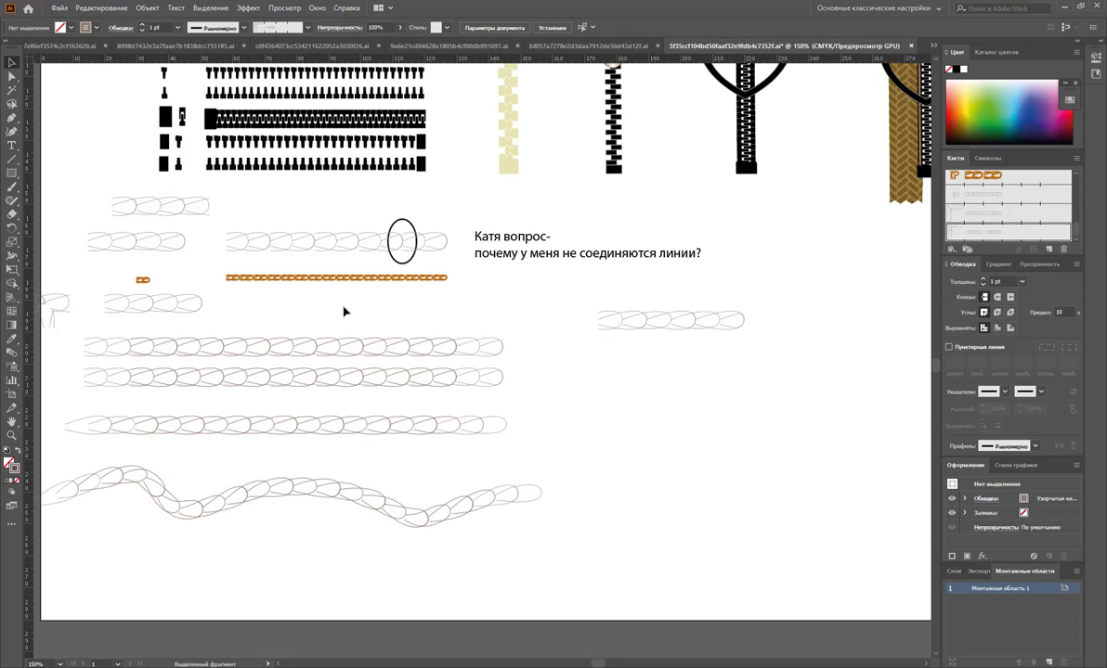
{"action": "left_click", "coordinate": [144, 281]}
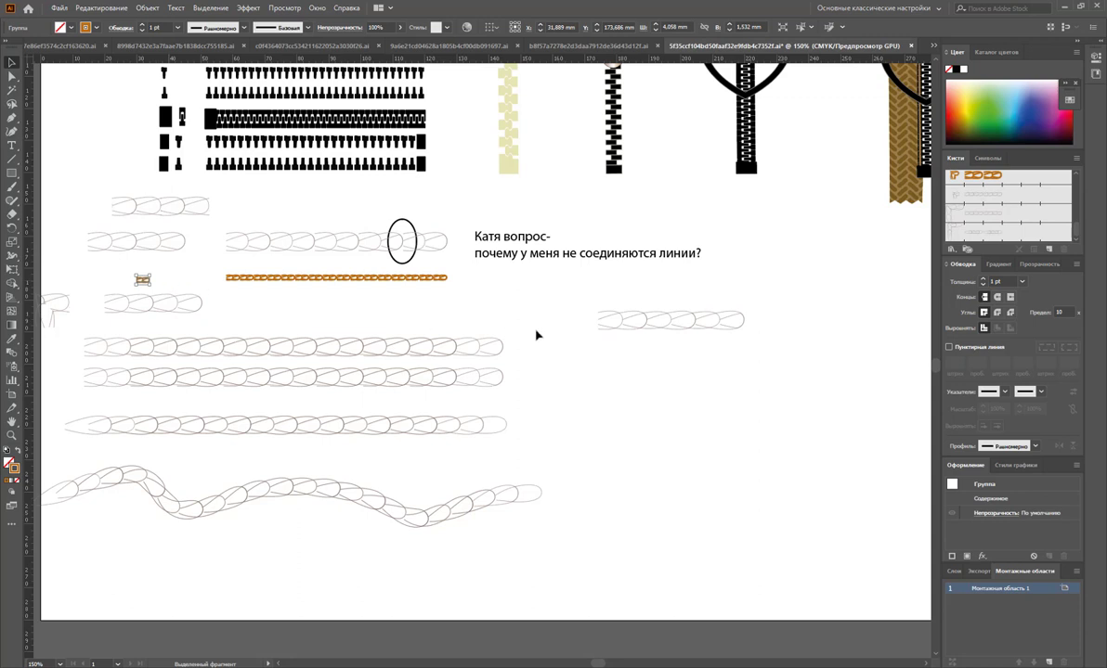
- Set the short rope sample's stroke weight to 1 pt
{"action": "left_click", "coordinate": [640, 320]}
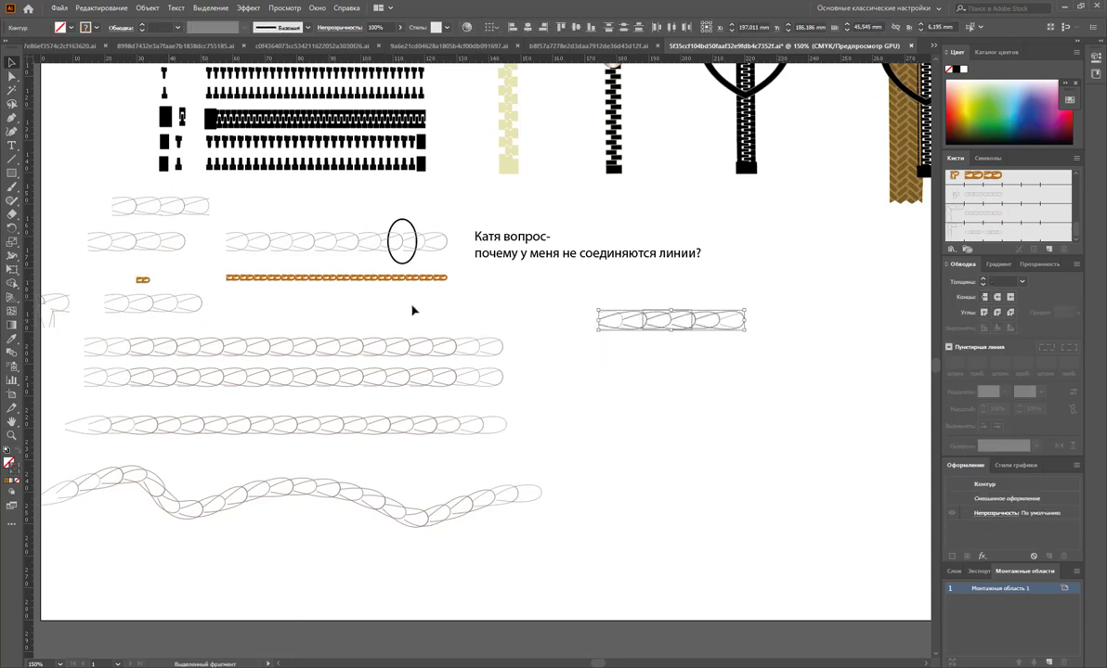
{"action": "left_click", "coordinate": [343, 314]}
{"action": "left_click_drag", "start_coordinate": [717, 344], "coordinate": [538, 280]}
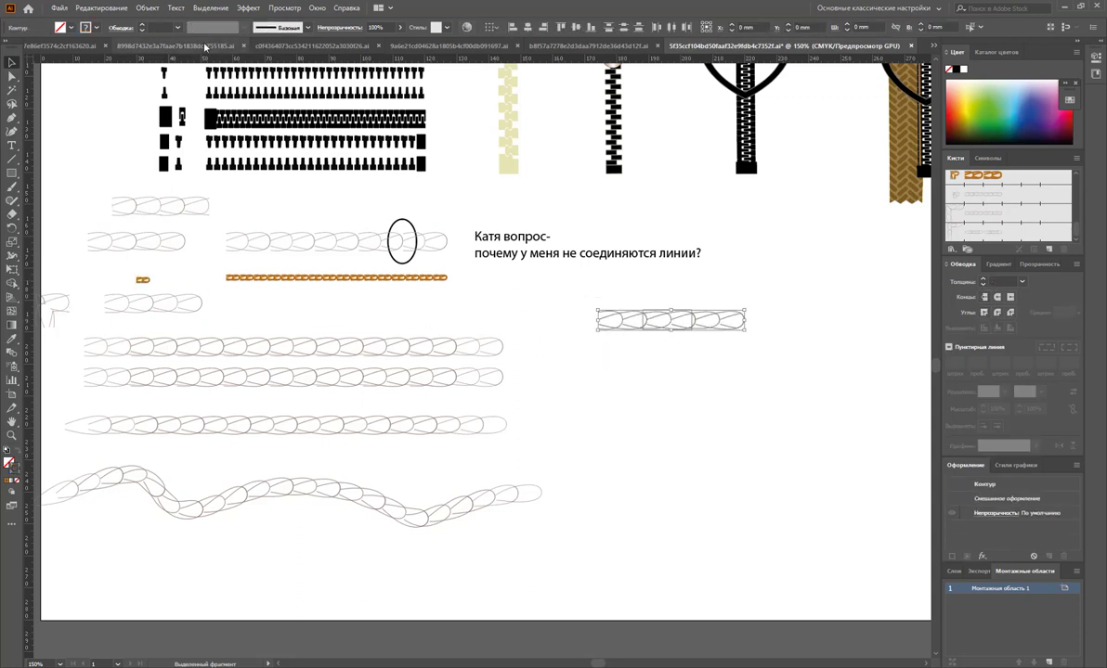
{"action": "left_click", "coordinate": [177, 27]}
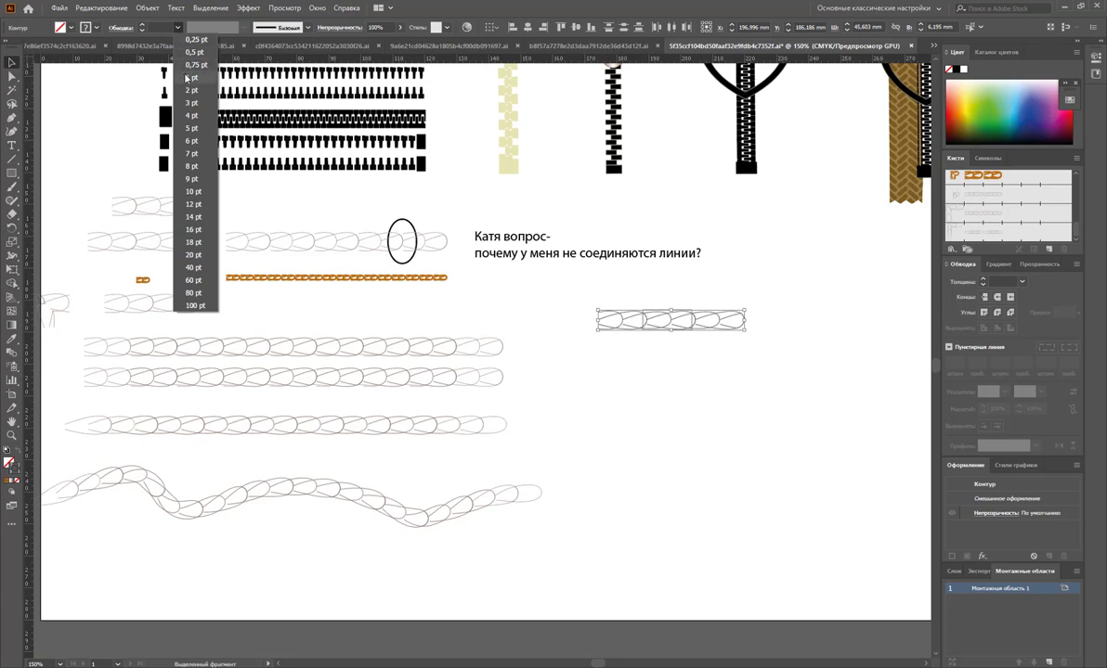
{"action": "left_click", "coordinate": [189, 78]}
{"action": "left_click", "coordinate": [637, 403]}
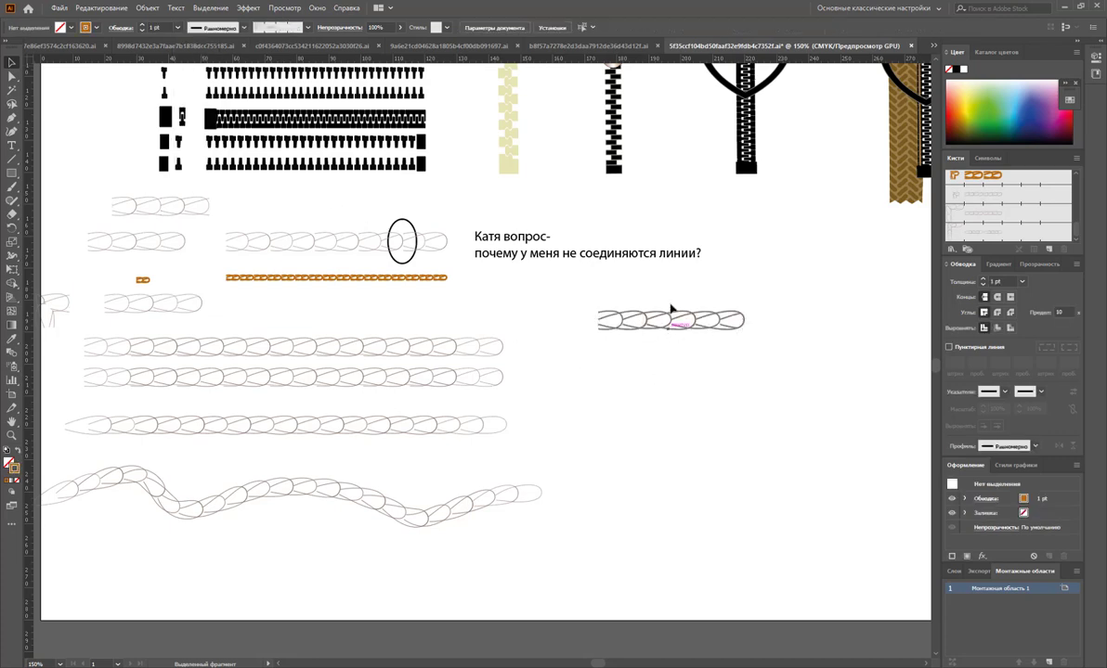
- Scale the right-hand rope tile down proportionally to 24.097 × 3.274 mm
{"action": "left_click", "coordinate": [670, 315]}
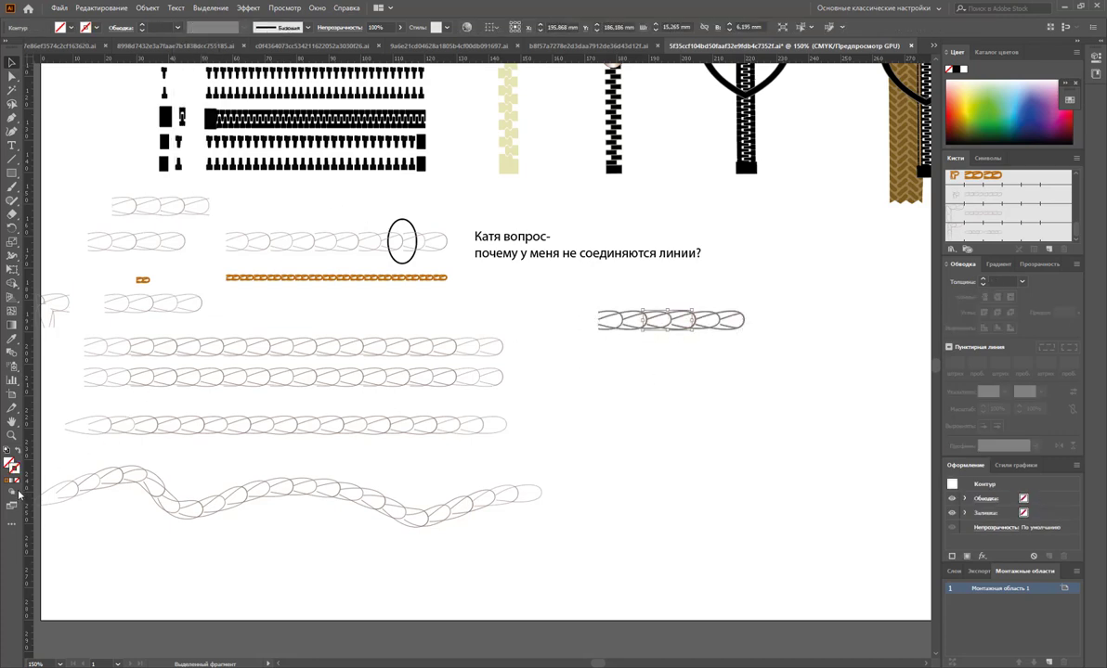
{"action": "left_click_drag", "start_coordinate": [796, 371], "coordinate": [594, 306]}
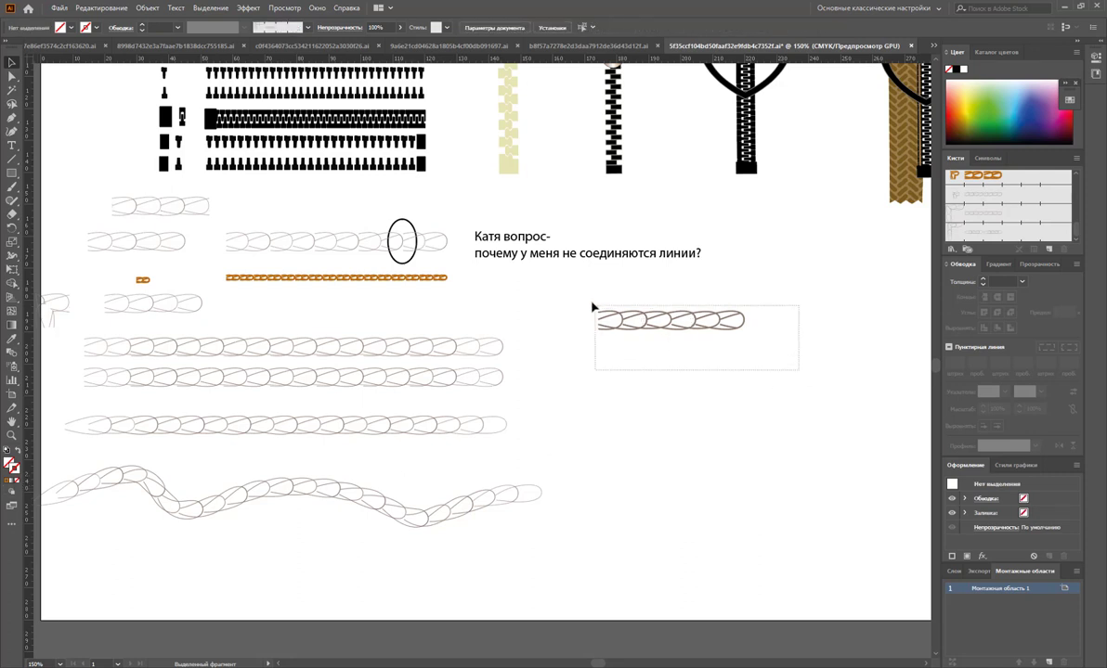
{"action": "mouse_move", "coordinate": [746, 327]}
{"action": "left_mouse_down"}
{"action": "mouse_move", "coordinate": [586, 299]}
{"action": "mouse_move", "coordinate": [912, 276]}
{"action": "left_mouse_up"}
{"action": "left_click", "coordinate": [711, 386]}
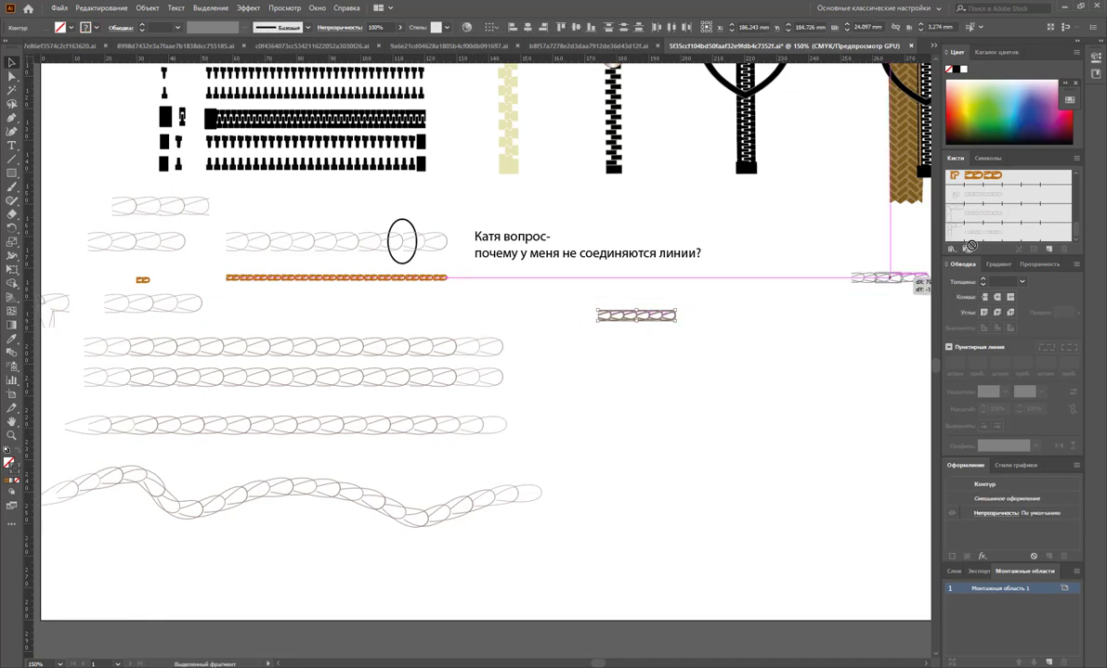
- Make the tile pattern brush 'Узорчатая кисть 40' with an auto-generated outer corner tile
{"action": "left_click_drag", "start_coordinate": [970, 246], "coordinate": [975, 222]}
{"action": "left_click", "coordinate": [509, 397]}
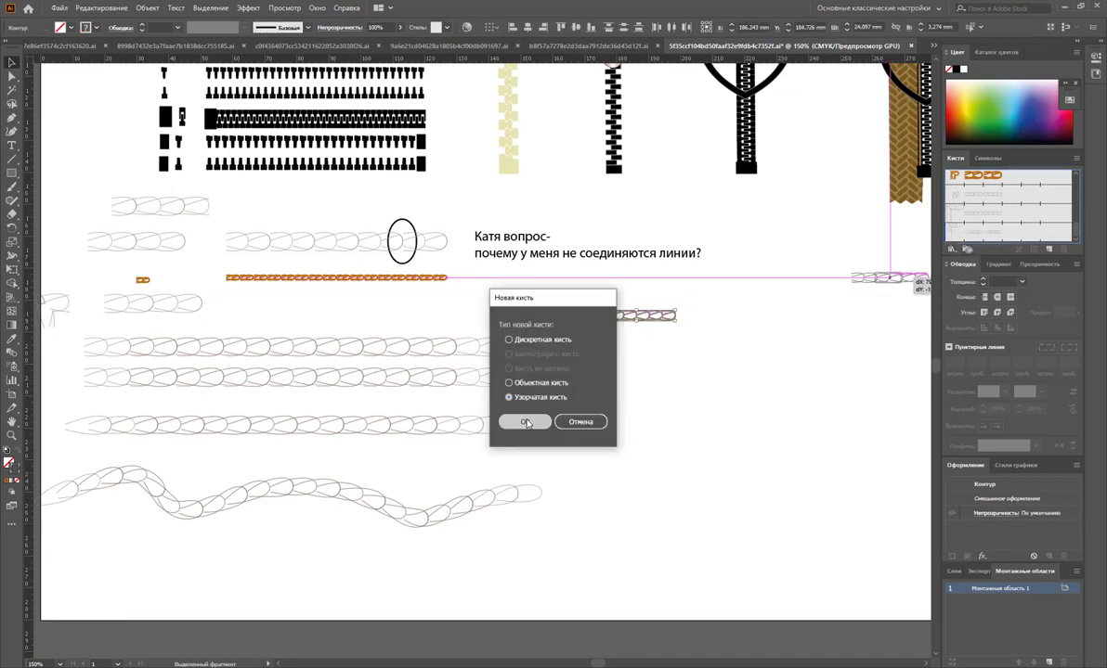
{"action": "left_click", "coordinate": [526, 422]}
{"action": "left_click", "coordinate": [391, 277]}
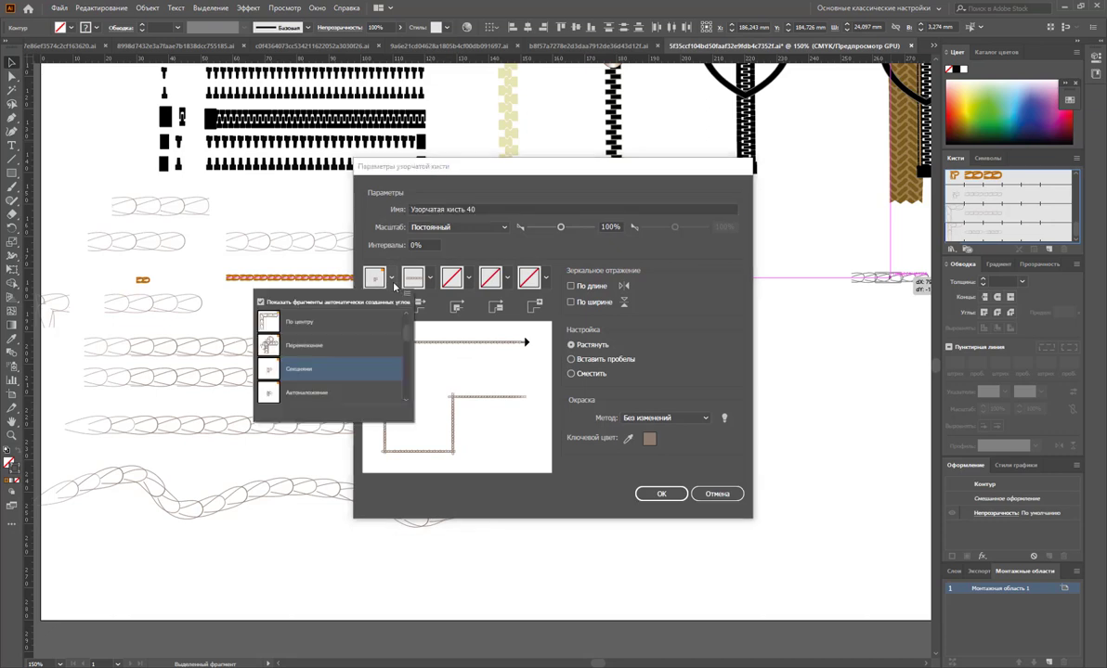
{"action": "left_click", "coordinate": [344, 365]}
{"action": "left_click", "coordinate": [681, 495]}
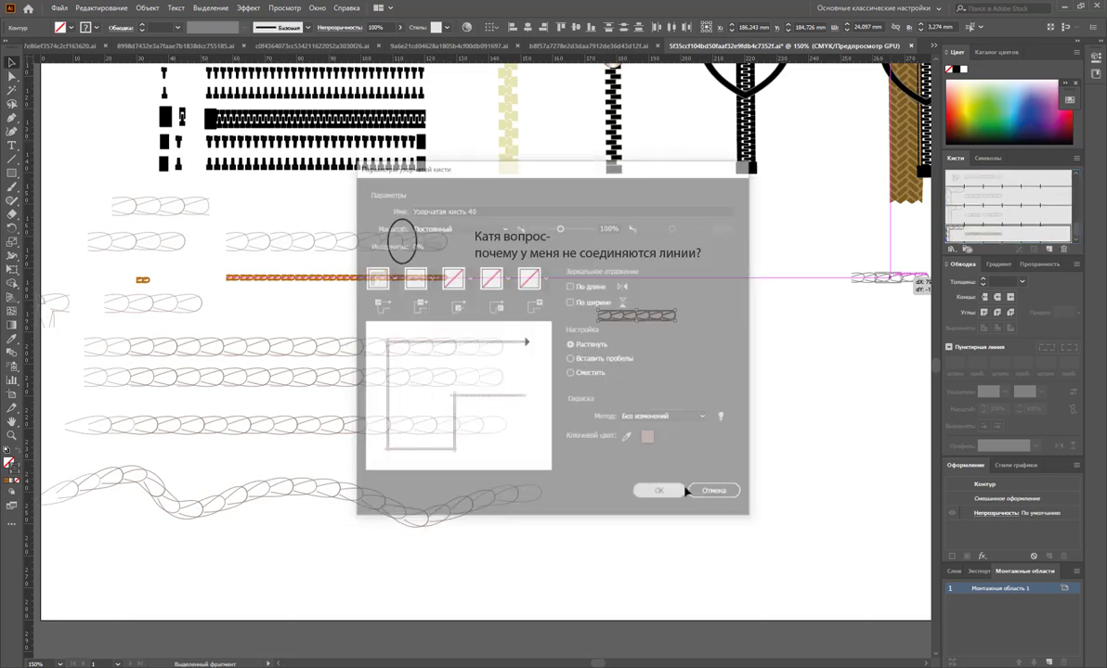
{"action": "left_click", "coordinate": [747, 455]}
{"action": "scroll", "coordinate": [509, 542], "scroll_direction": "down", "scroll_amount": 1}
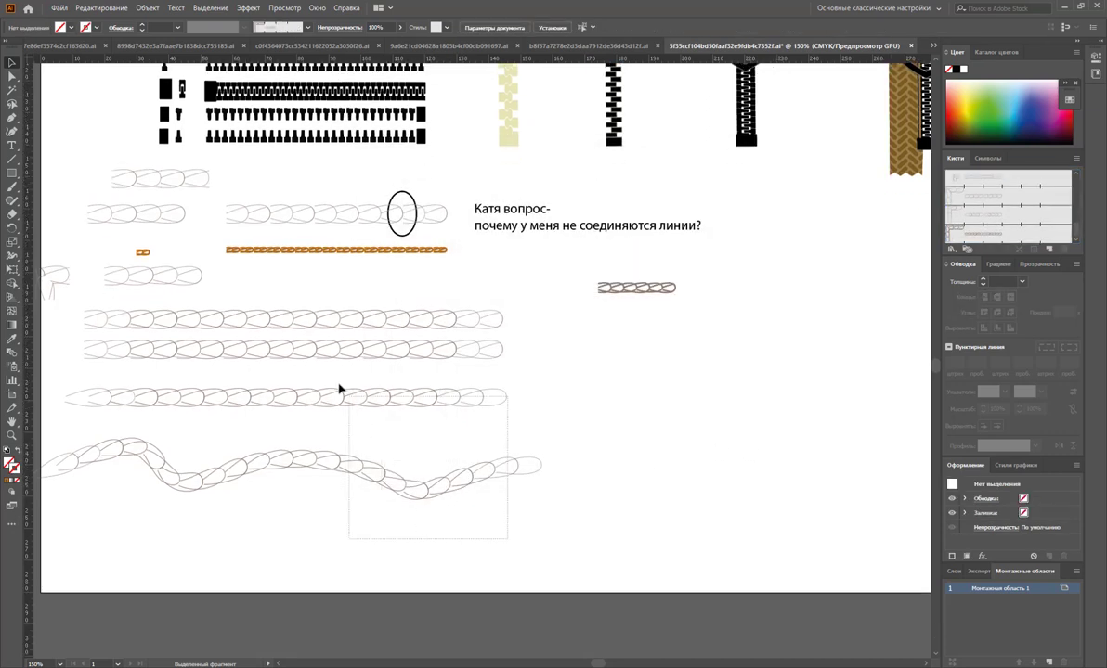
- Duplicate the straight and wavy rope paths below and apply the new thicker rope brush
{"action": "left_click_drag", "start_coordinate": [509, 541], "coordinate": [320, 367]}
{"action": "left_click_drag", "start_coordinate": [363, 401], "coordinate": [363, 433]}
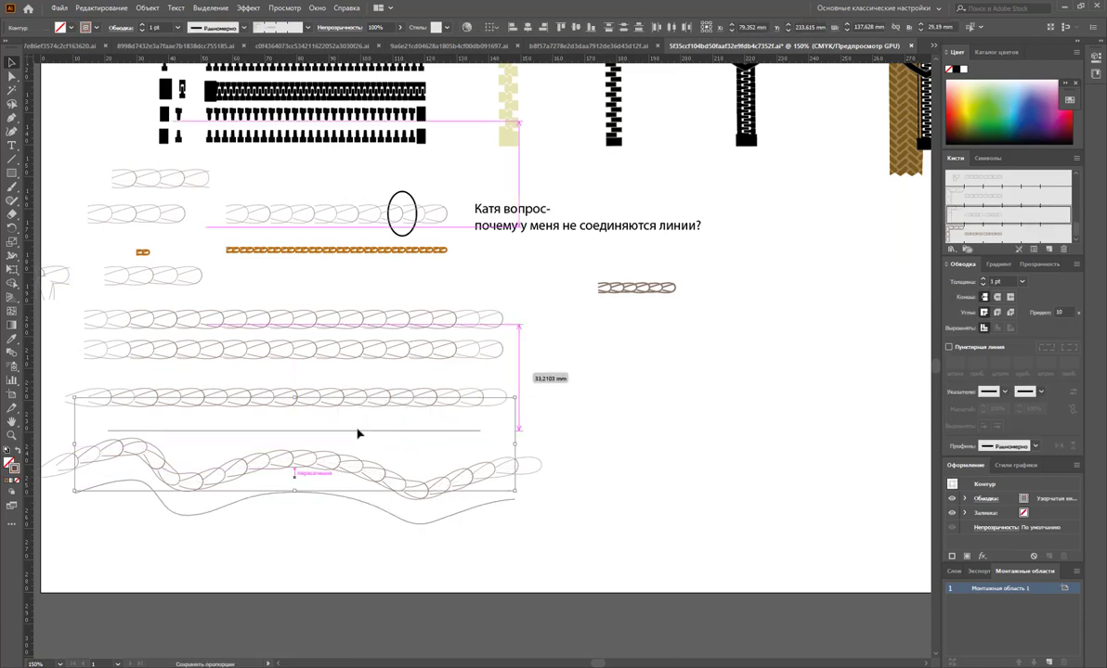
{"action": "left_click", "coordinate": [998, 239]}
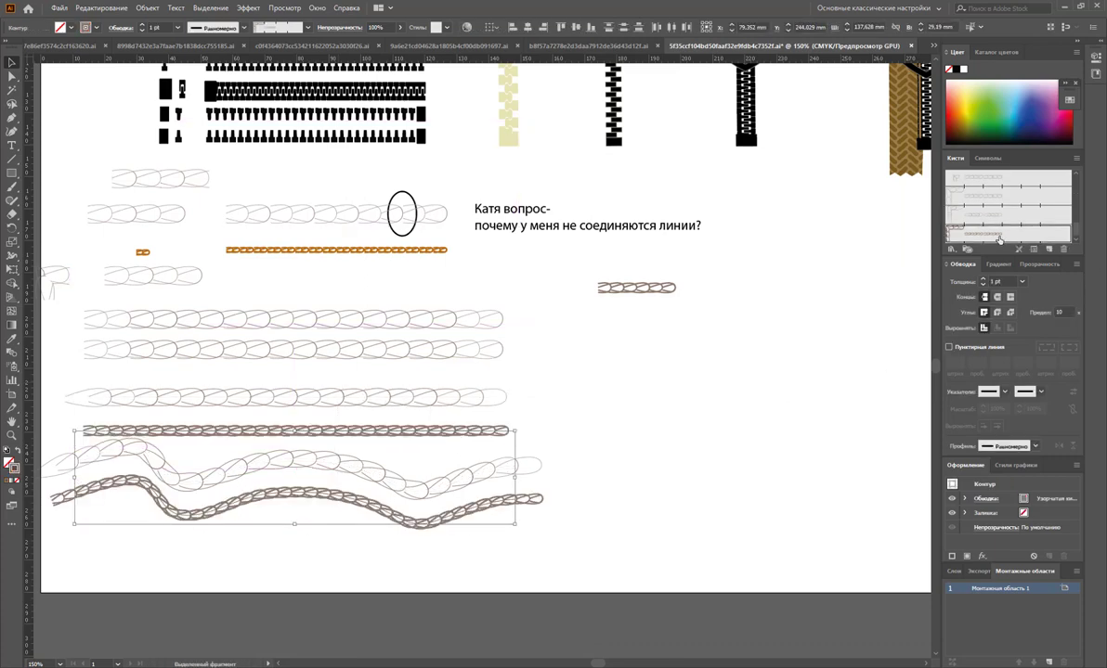
{"action": "left_click", "coordinate": [714, 445]}
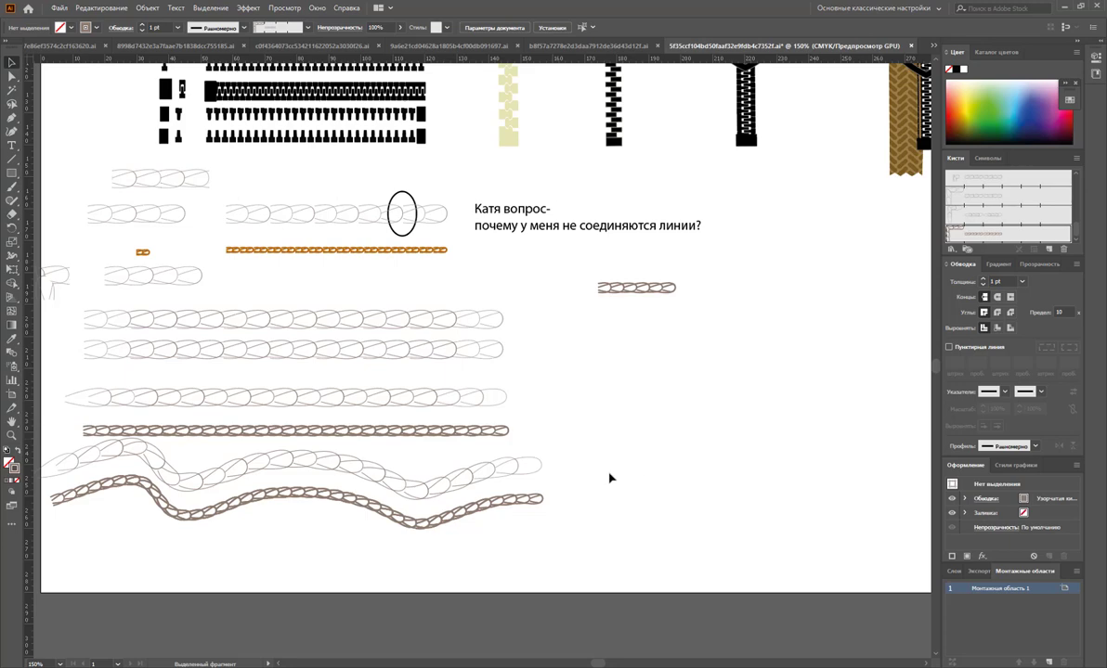
- Zoom to review the rope samples and select the pale rope line to identify its brush
{"action": "key", "text": "z"}
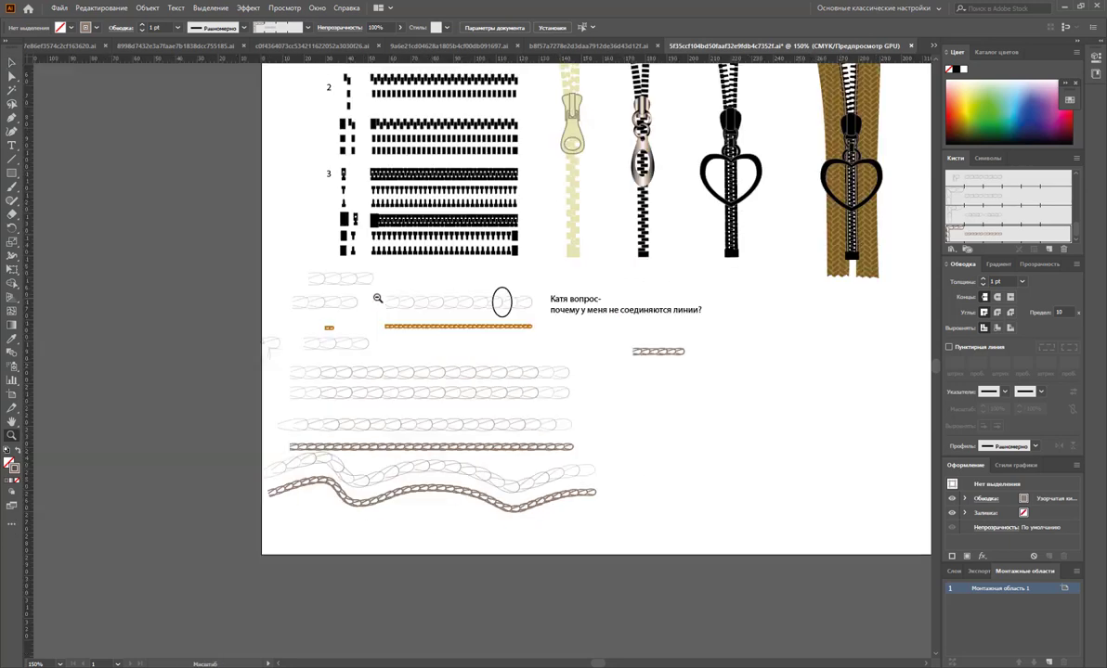
{"action": "left_click", "coordinate": [340, 277], "text": "alt"}
{"action": "left_click", "coordinate": [467, 407]}
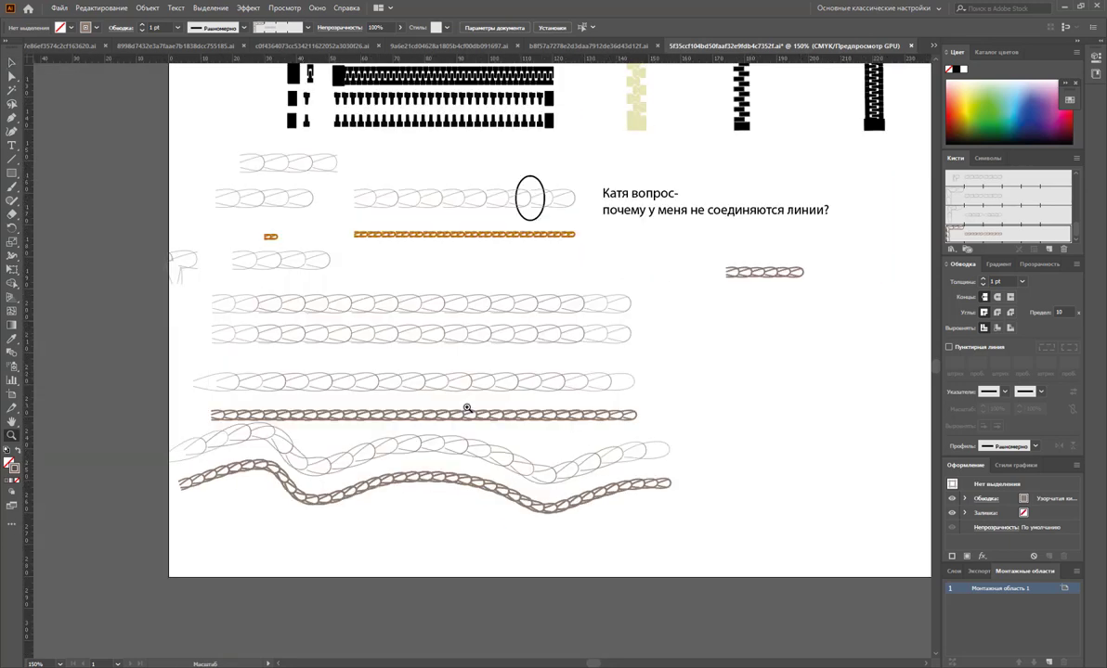
{"action": "scroll", "coordinate": [595, 431], "scroll_direction": "up", "scroll_amount": 1}
{"action": "scroll", "coordinate": [617, 426], "scroll_direction": "up", "scroll_amount": 1}
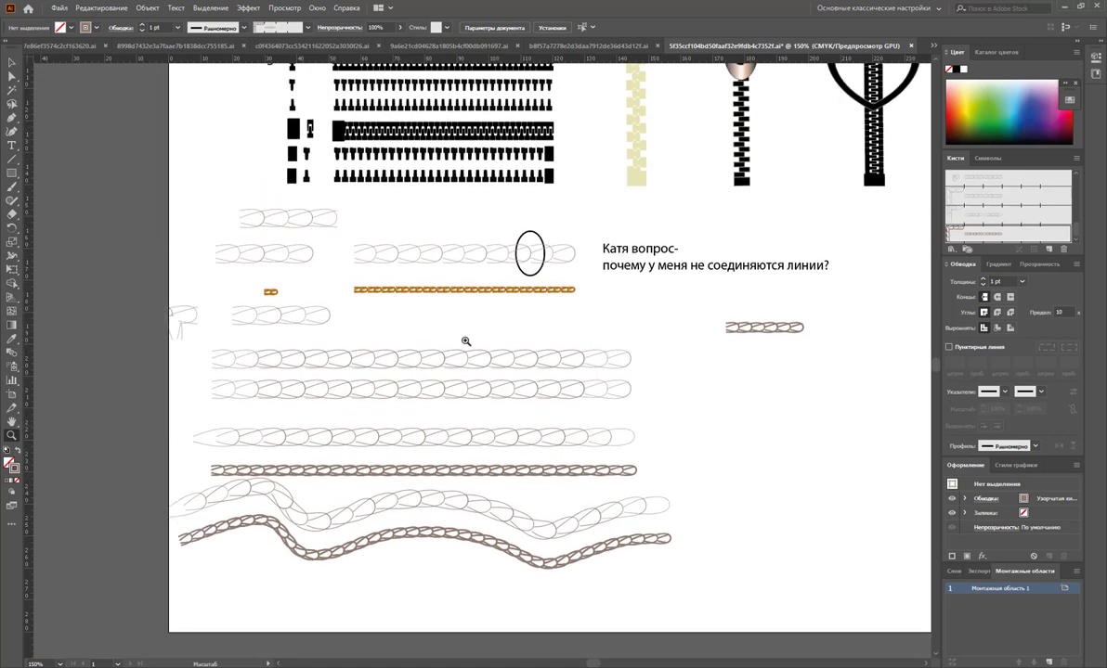
{"action": "left_click", "coordinate": [11, 63]}
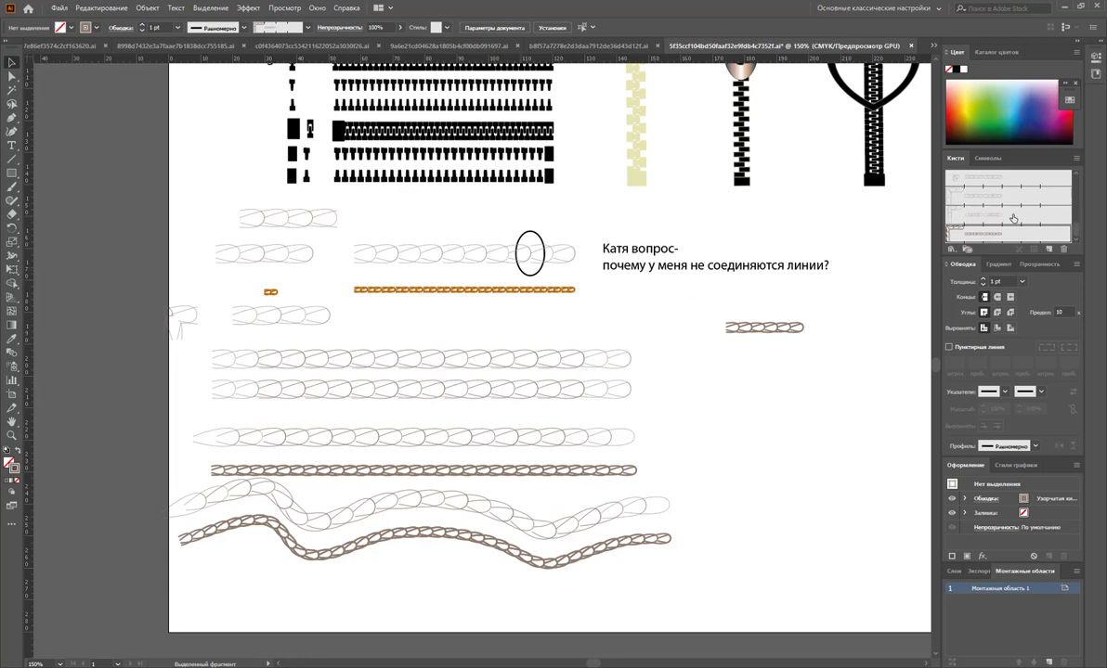
{"action": "left_click", "coordinate": [457, 252]}
- Place the rope brush's artwork on the artboard, ungroup it, and delete its corner piece
{"action": "mouse_move", "coordinate": [999, 187]}
{"action": "left_mouse_down"}
{"action": "mouse_move", "coordinate": [845, 414]}
{"action": "mouse_move", "coordinate": [776, 399]}
{"action": "left_mouse_up"}
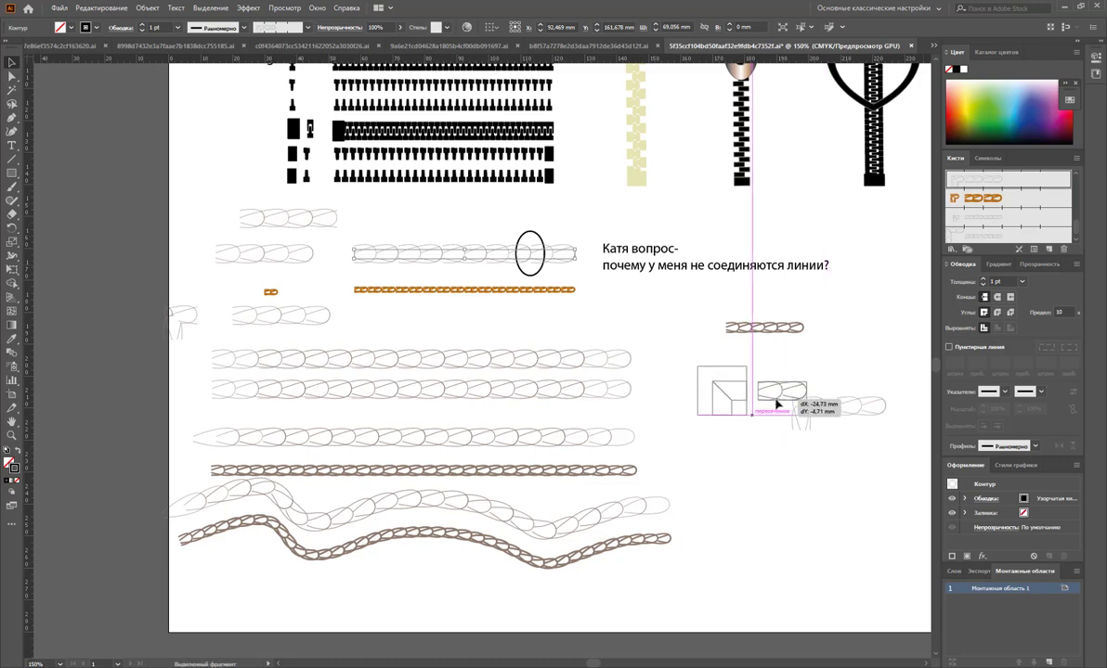
{"action": "right_click", "coordinate": [778, 399]}
{"action": "left_click", "coordinate": [821, 497]}
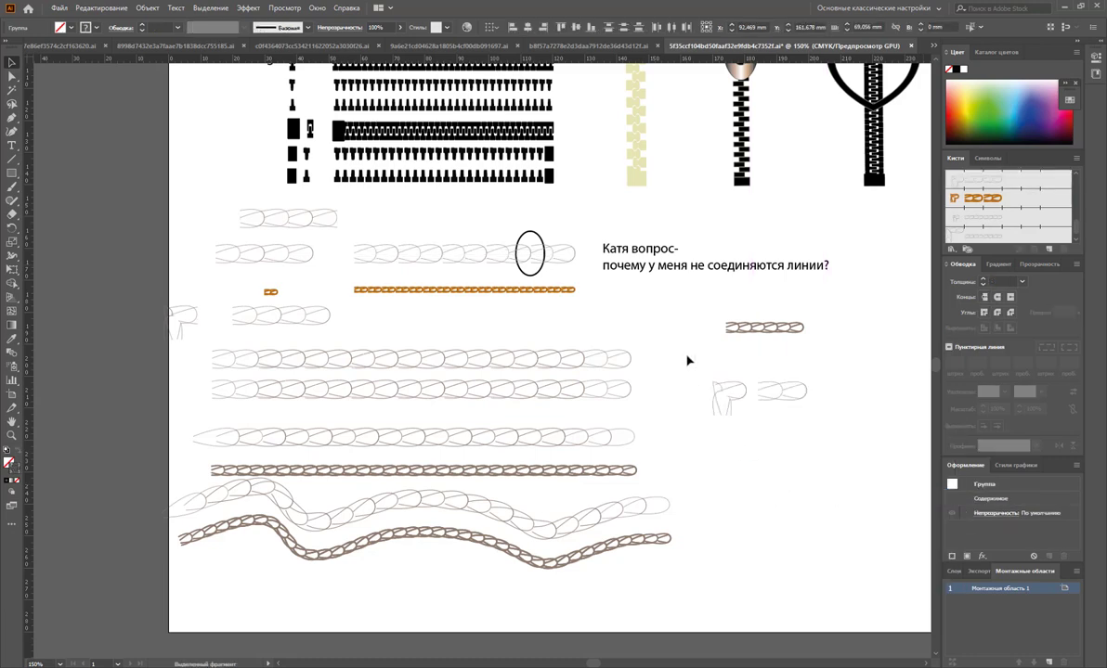
{"action": "left_click", "coordinate": [710, 385]}
{"action": "key", "text": "Delete"}
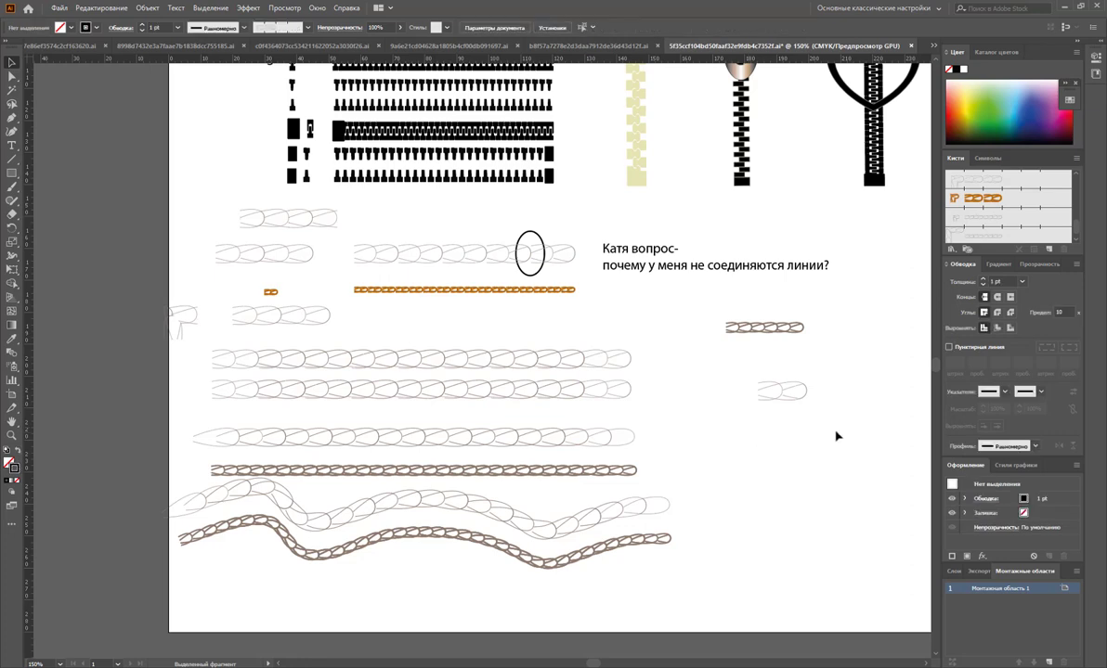
{"action": "left_click_drag", "start_coordinate": [842, 425], "coordinate": [743, 382]}
- Zoom in on the rope tile and set a duplicate beside it to form a four-link strand
{"action": "left_click", "coordinate": [12, 434]}
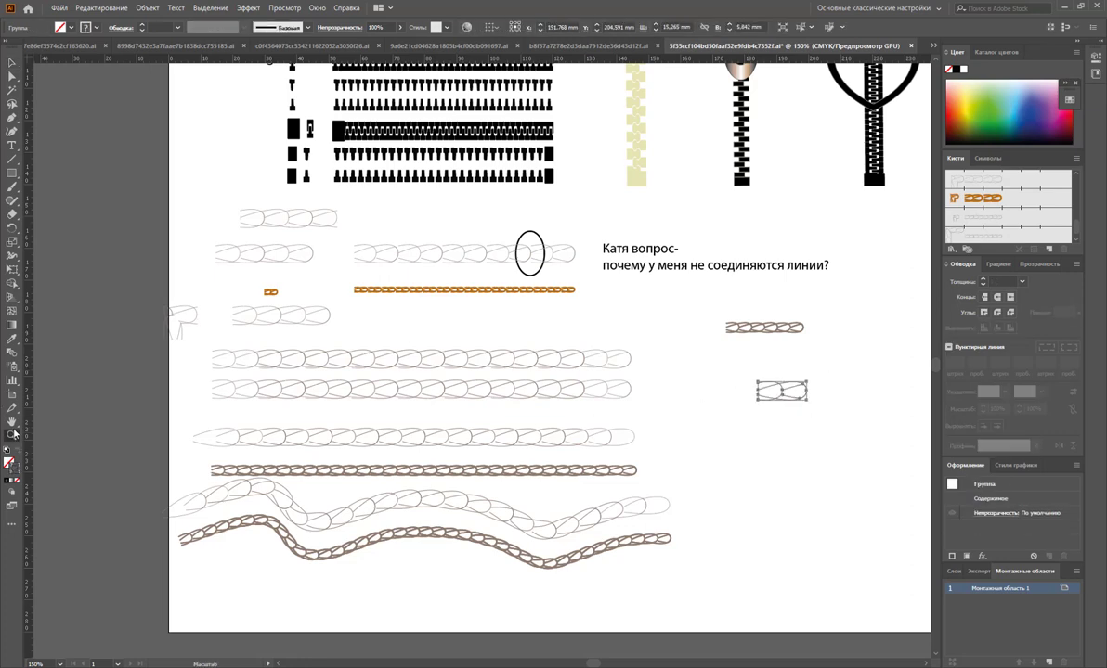
{"action": "left_click", "coordinate": [800, 392]}
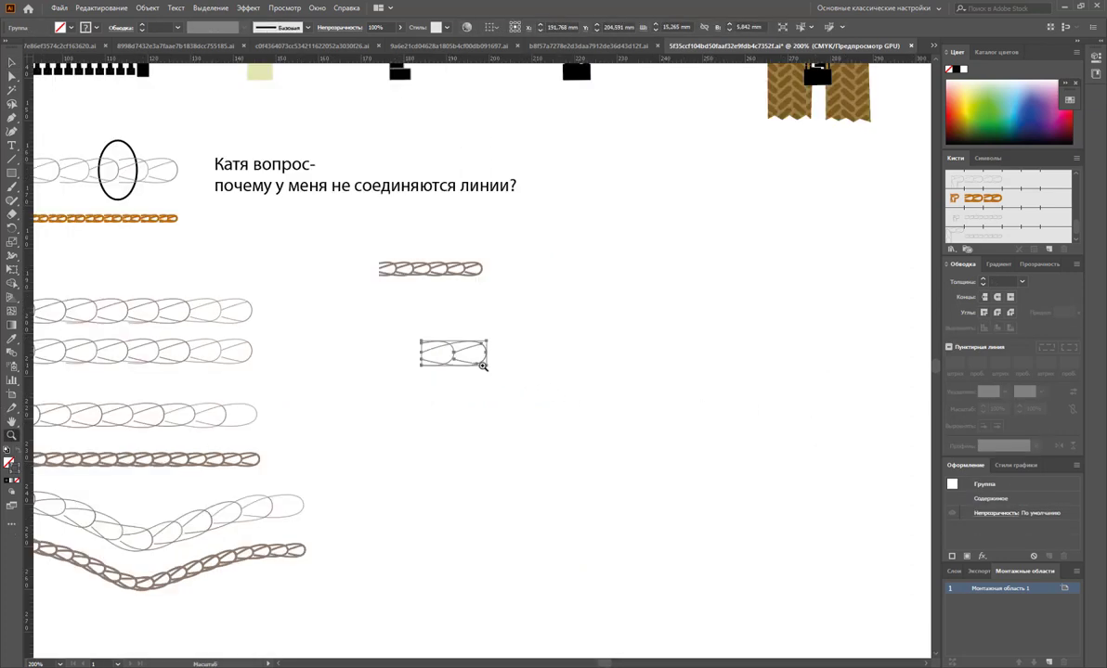
{"action": "left_click", "coordinate": [482, 364]}
{"action": "left_click", "coordinate": [438, 344]}
{"action": "left_click", "coordinate": [12, 62]}
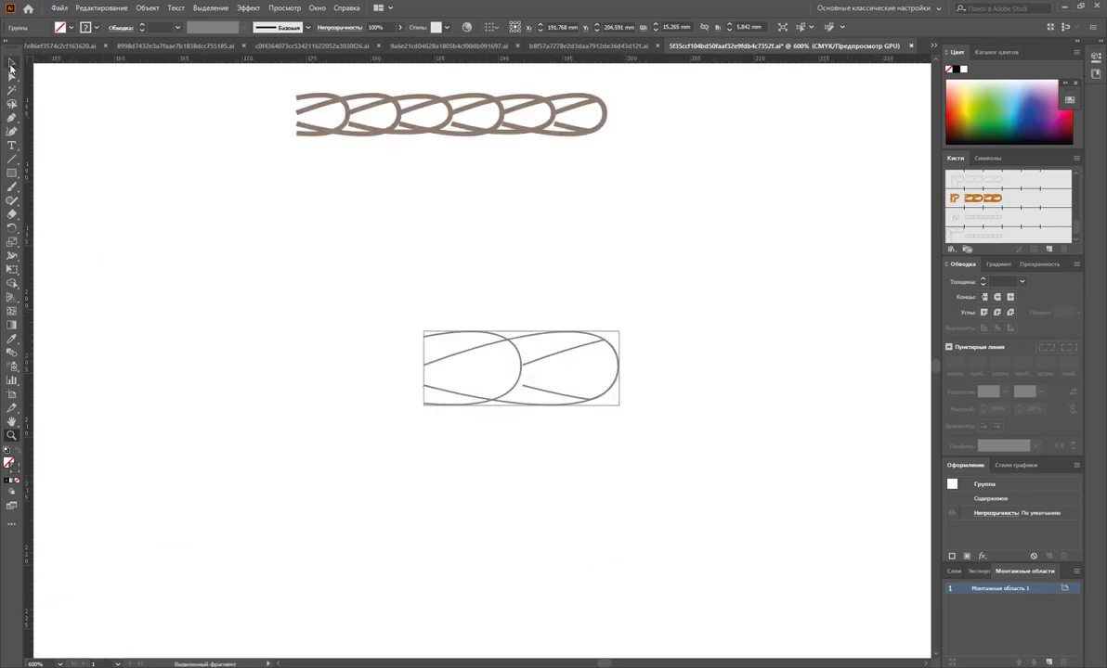
{"action": "left_click_drag", "start_coordinate": [521, 372], "coordinate": [717, 374]}
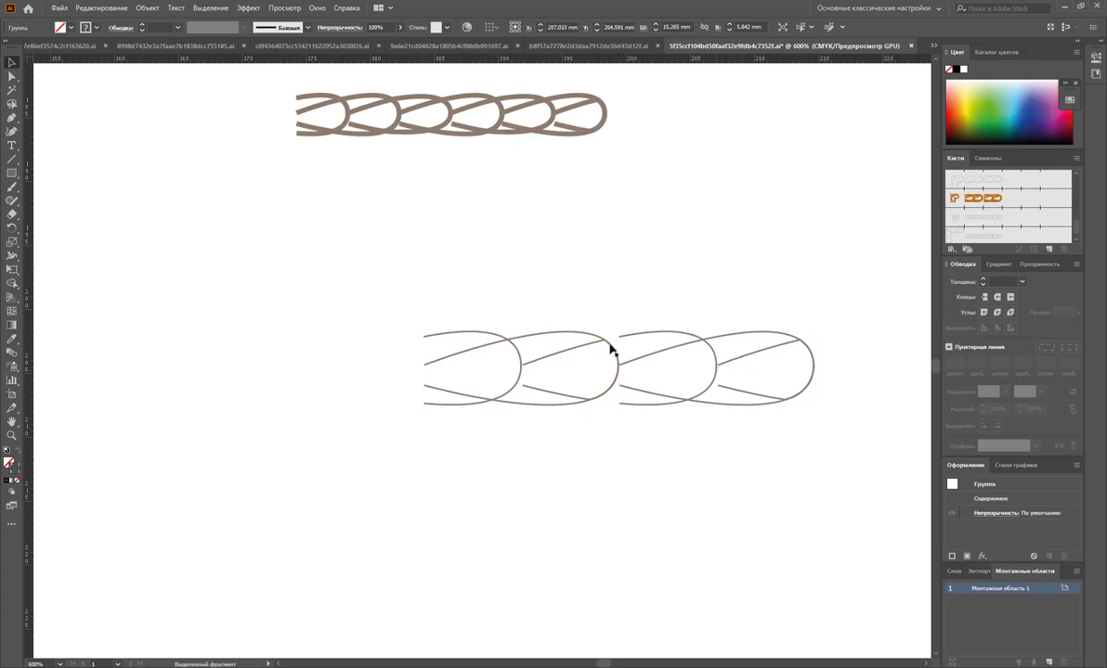
- Deselect and zoom out to view the surrounding artwork
{"action": "left_click", "coordinate": [607, 421]}
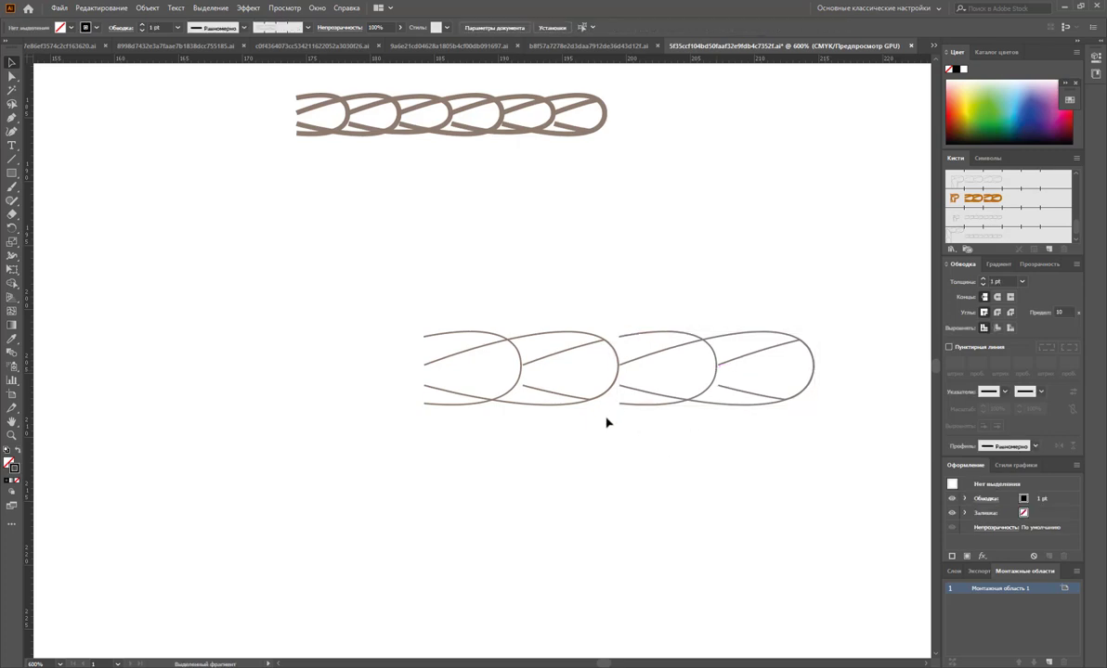
{"action": "scroll", "coordinate": [607, 422], "scroll_direction": "up", "scroll_amount": 2}
{"action": "key", "text": "z"}
{"action": "left_click_drag", "start_coordinate": [519, 311], "coordinate": [252, 450]}
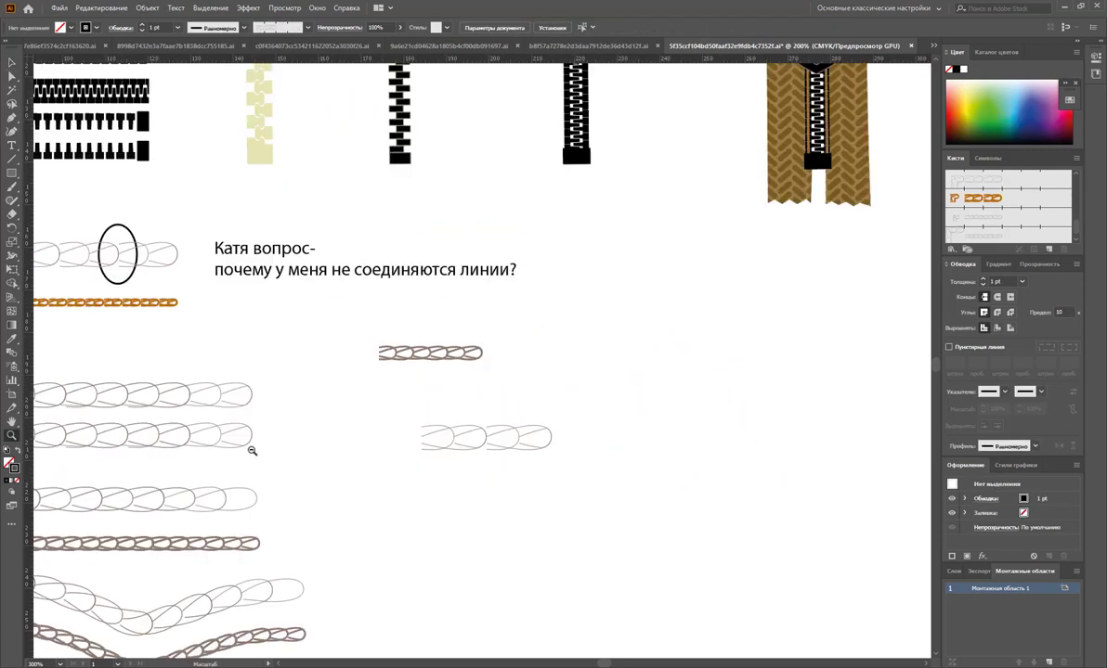
{"action": "left_click_drag", "start_coordinate": [467, 405], "coordinate": [428, 298]}
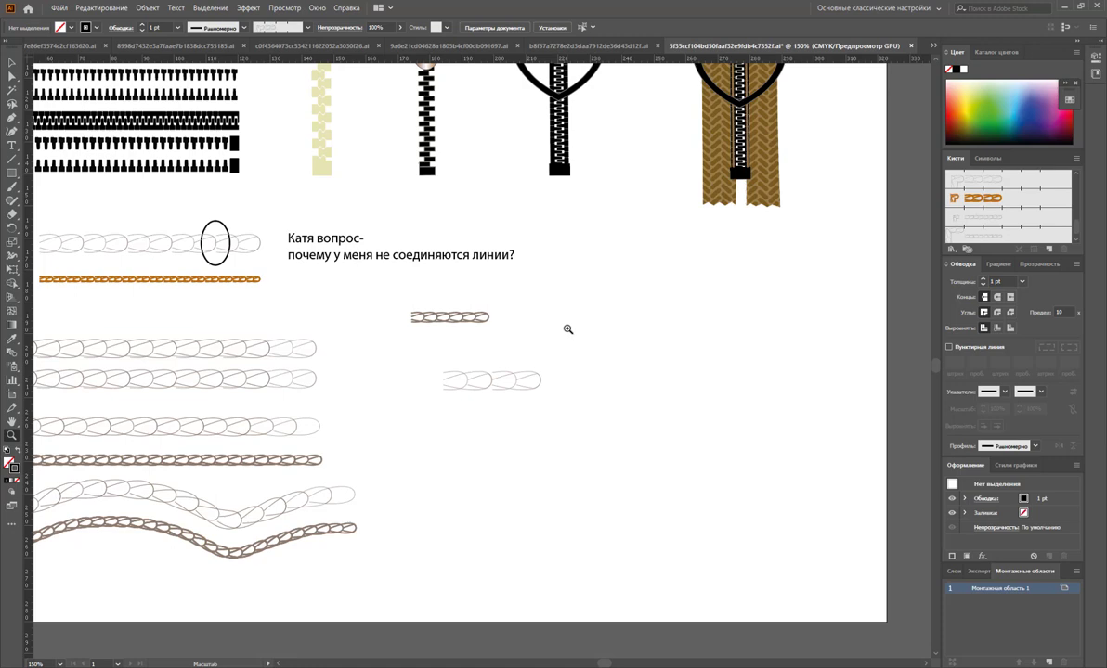
{"action": "left_click", "coordinate": [288, 418], "text": "alt"}
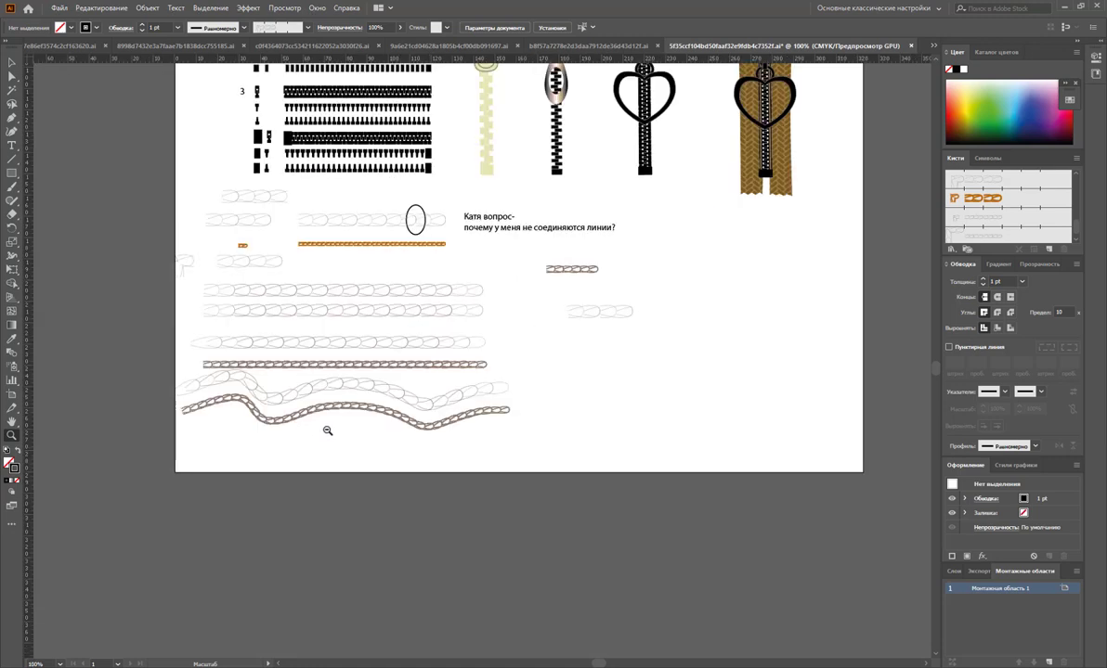
{"action": "left_click", "coordinate": [407, 373]}
{"action": "scroll", "coordinate": [405, 357], "scroll_direction": "up", "scroll_amount": 1}
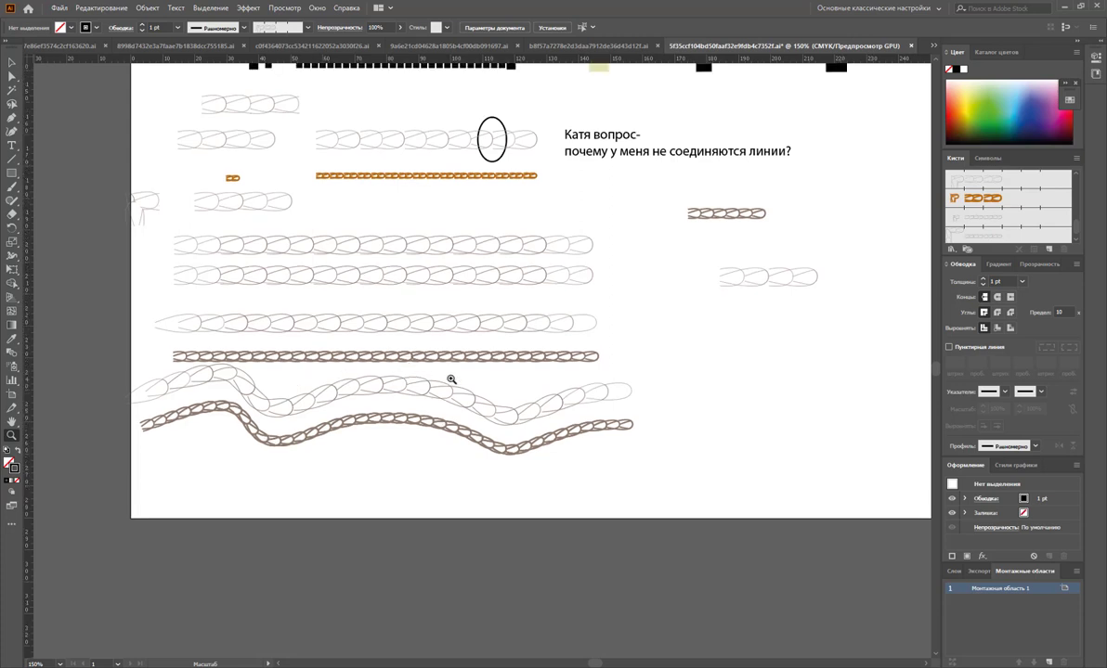
{"action": "left_click", "coordinate": [400, 362]}
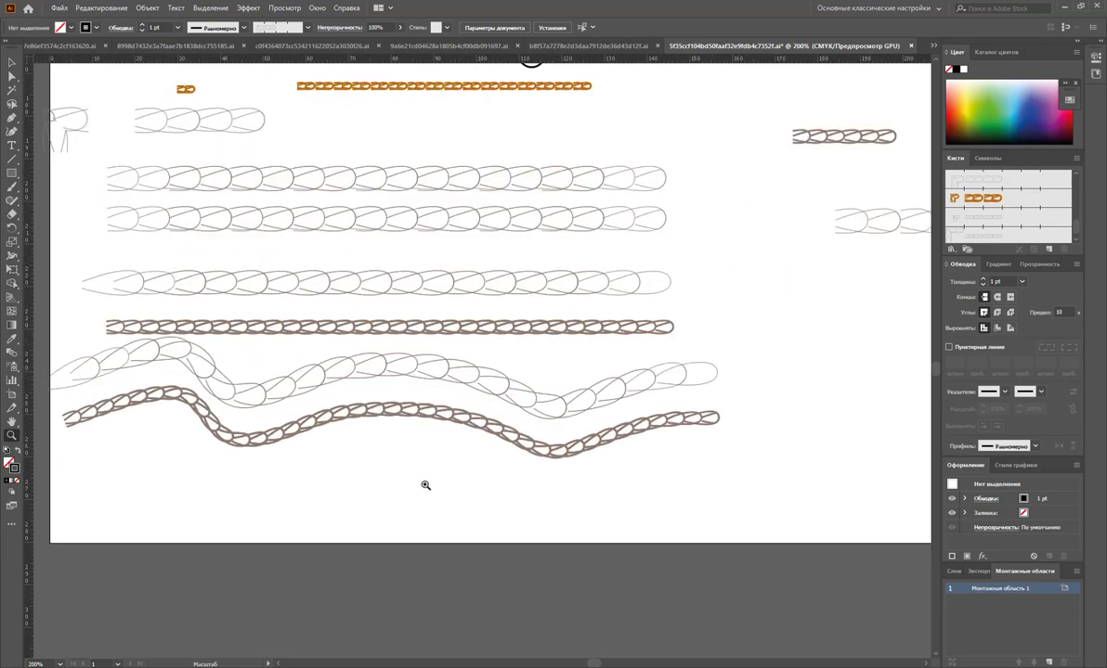